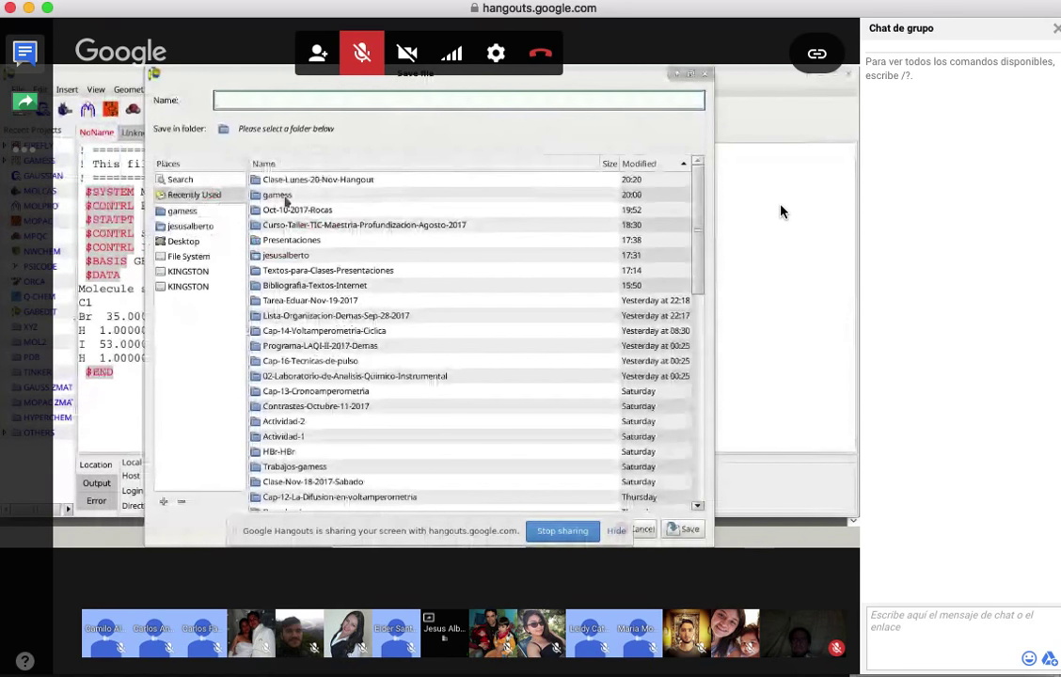
pyautogui.scroll(-5, 424, 320)
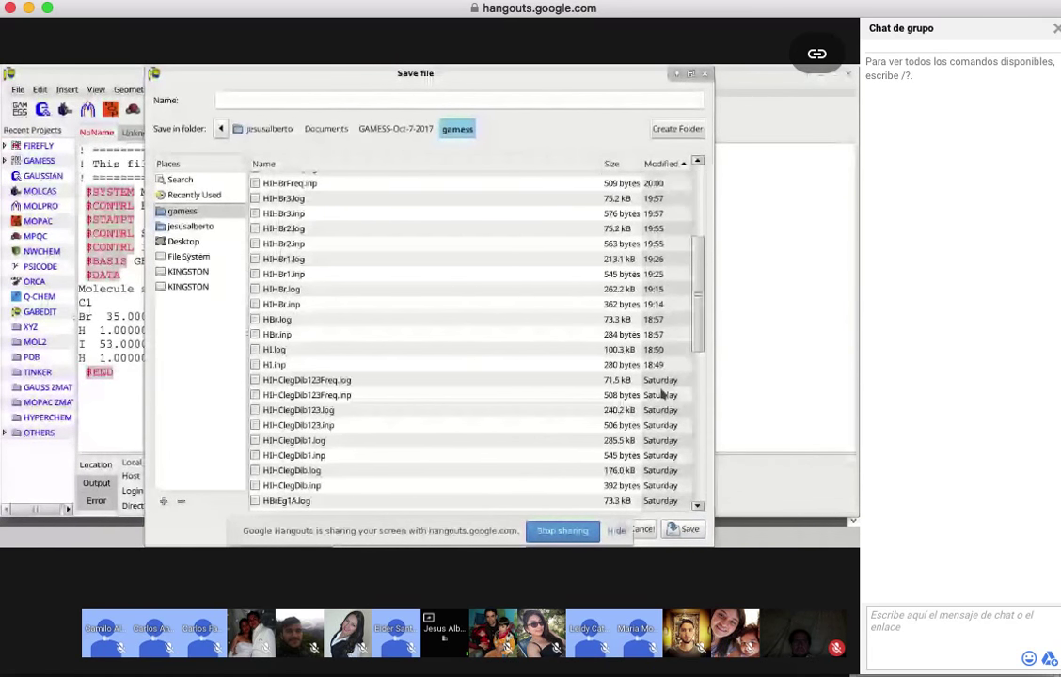
pyautogui.click(553, 384)
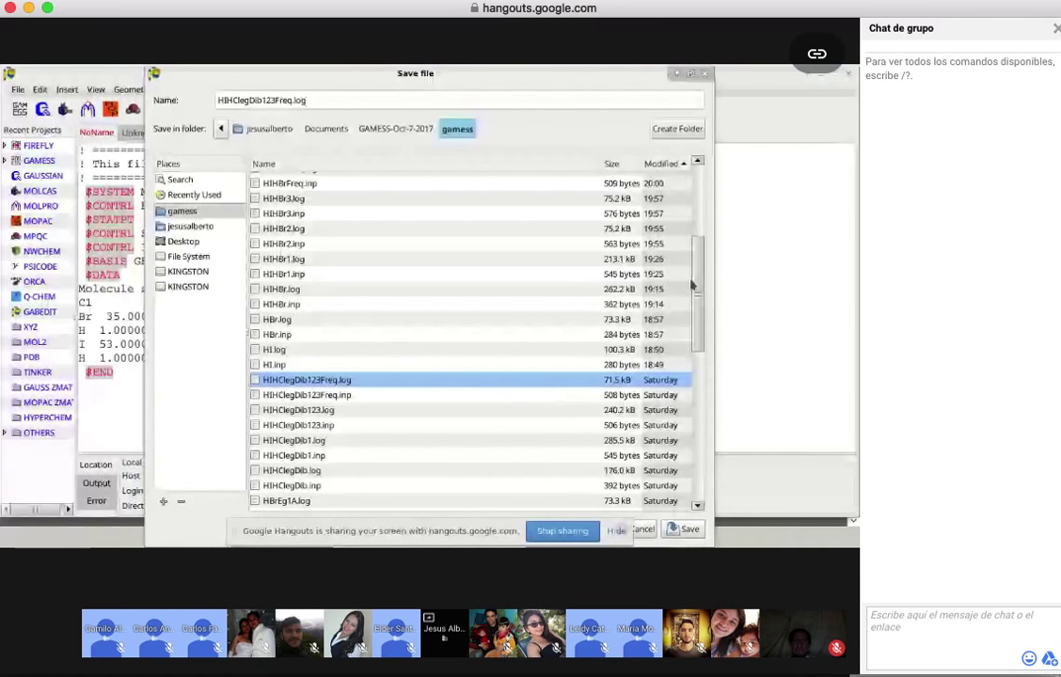
pyautogui.moveTo(700, 284); pyautogui.dragTo(701, 241)
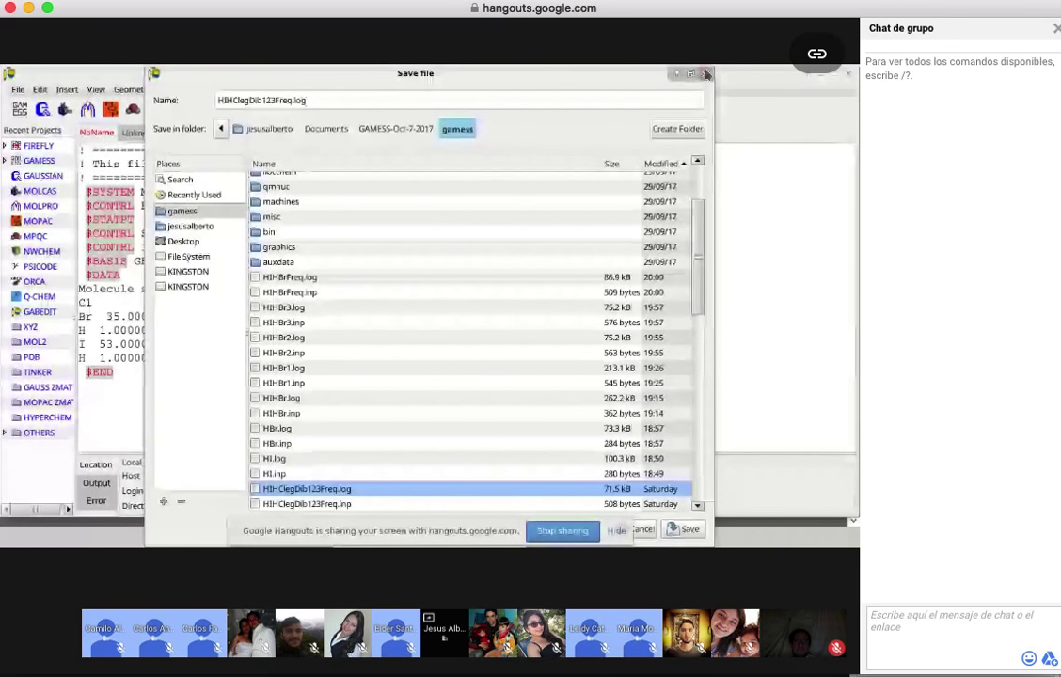
pyautogui.press('Return')
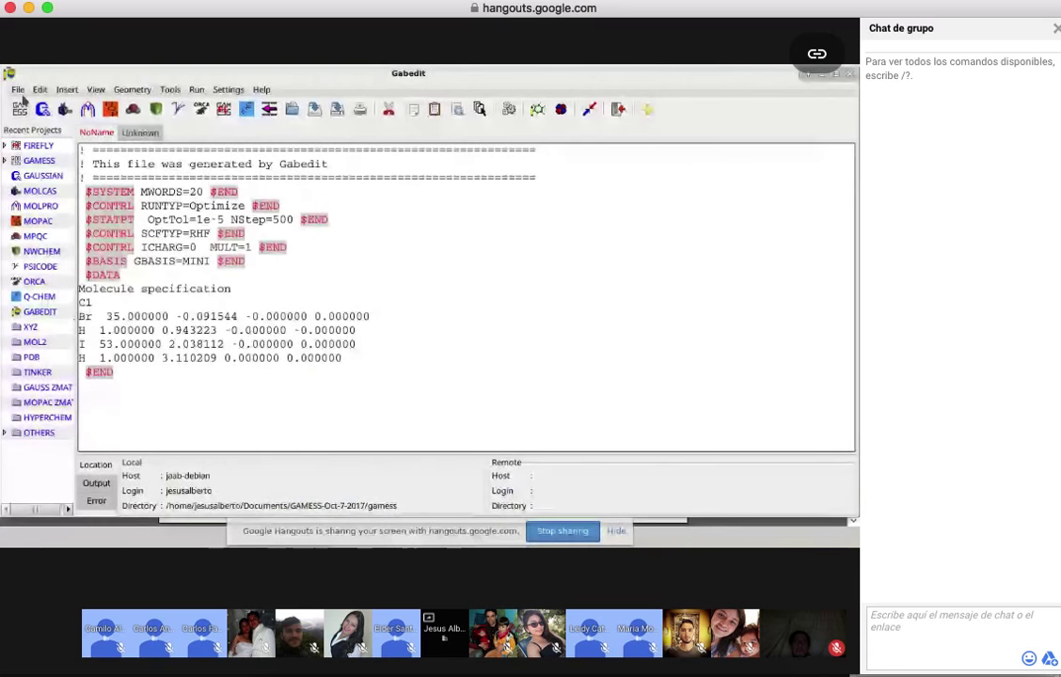
# Switch to the file manager, open HIHBr1.log from the gamess folder and highlight TERMINATED NORMALLY near the log's end
pyautogui.moveTo(1, 68)
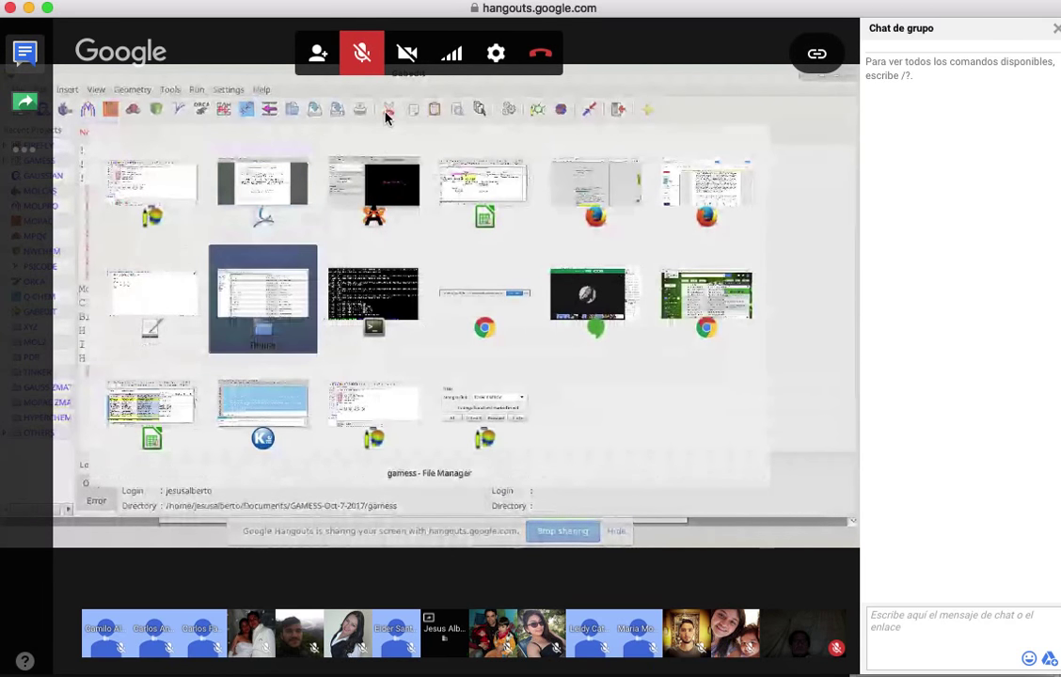
pyautogui.click(260, 297)
pyautogui.click(407, 54)
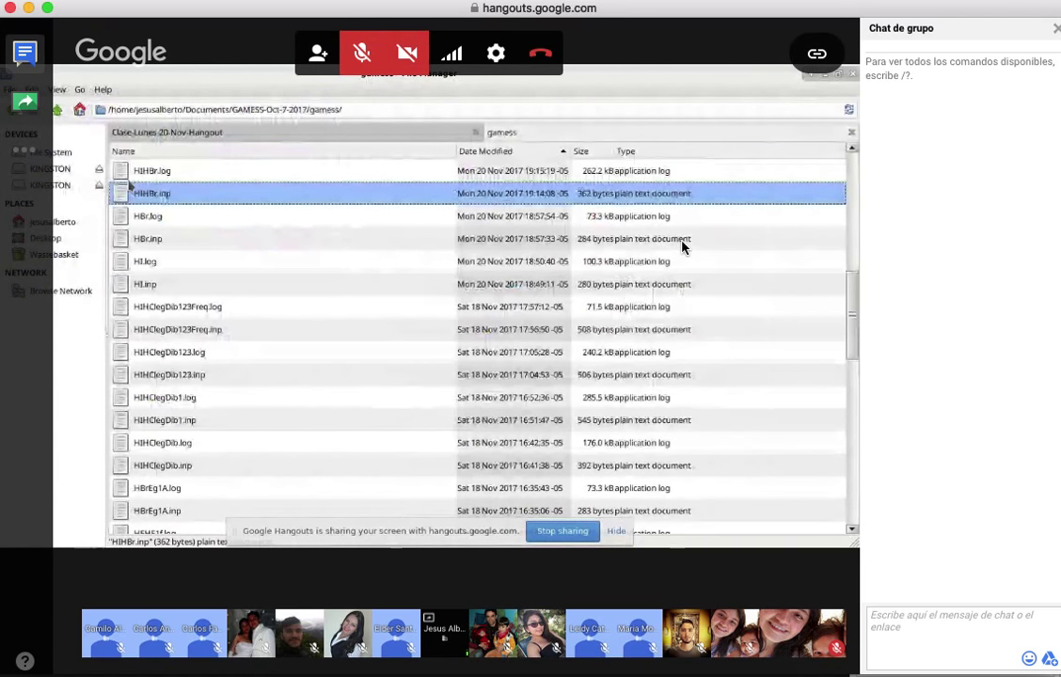
pyautogui.scroll(2, 682, 247)
pyautogui.scroll(2, 130, 186)
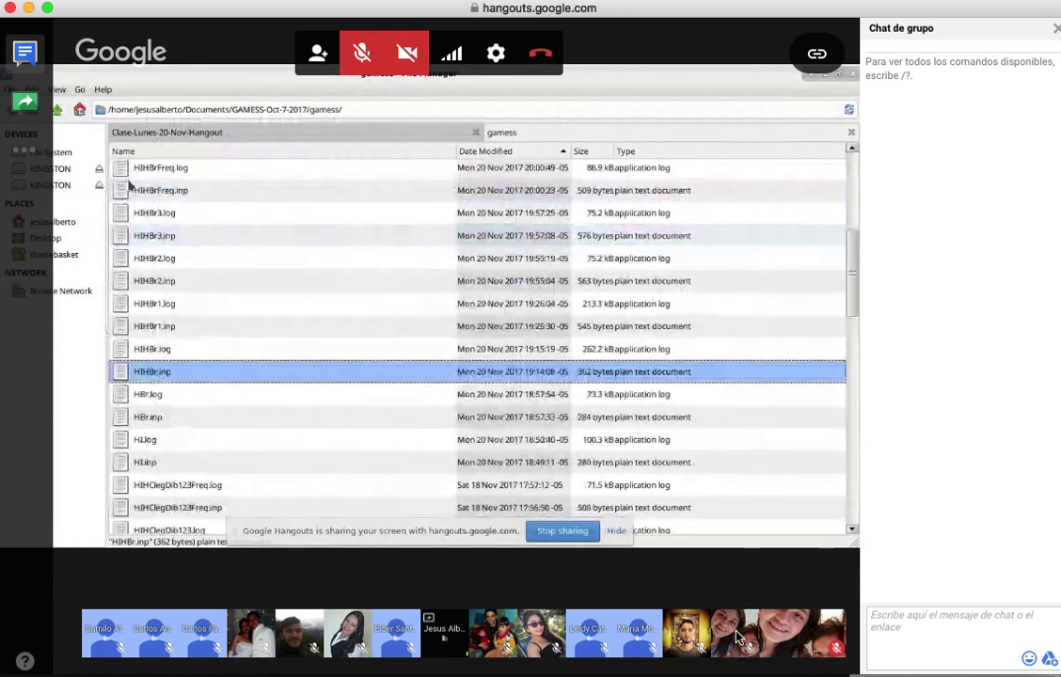
pyautogui.click(174, 309)
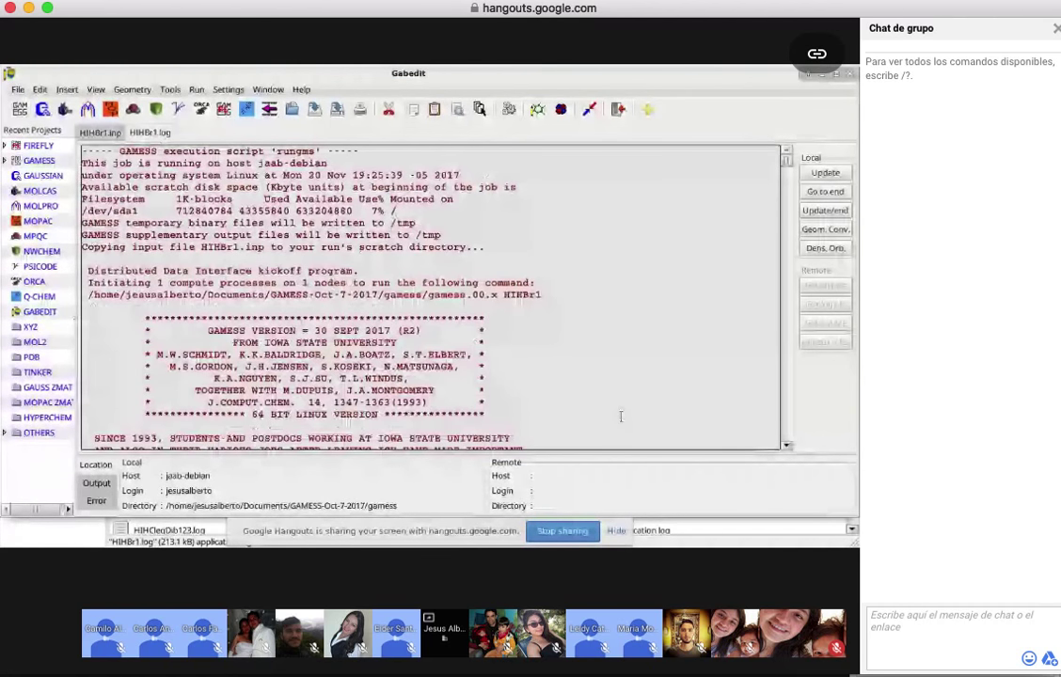
pyautogui.click(824, 210)
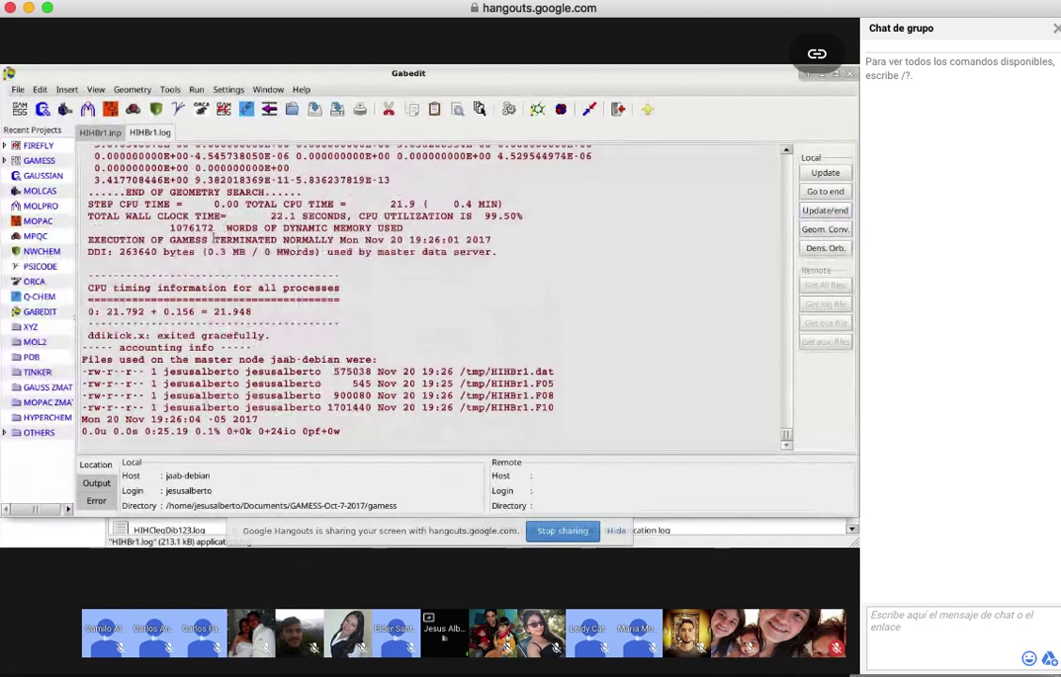
pyautogui.moveTo(214, 240); pyautogui.dragTo(334, 240)
# Find all occurrences of LOCATED in the HIHBr1.log output and bring the equilibrium geometry section into view
pyautogui.hotkey('ctrl', 'f')
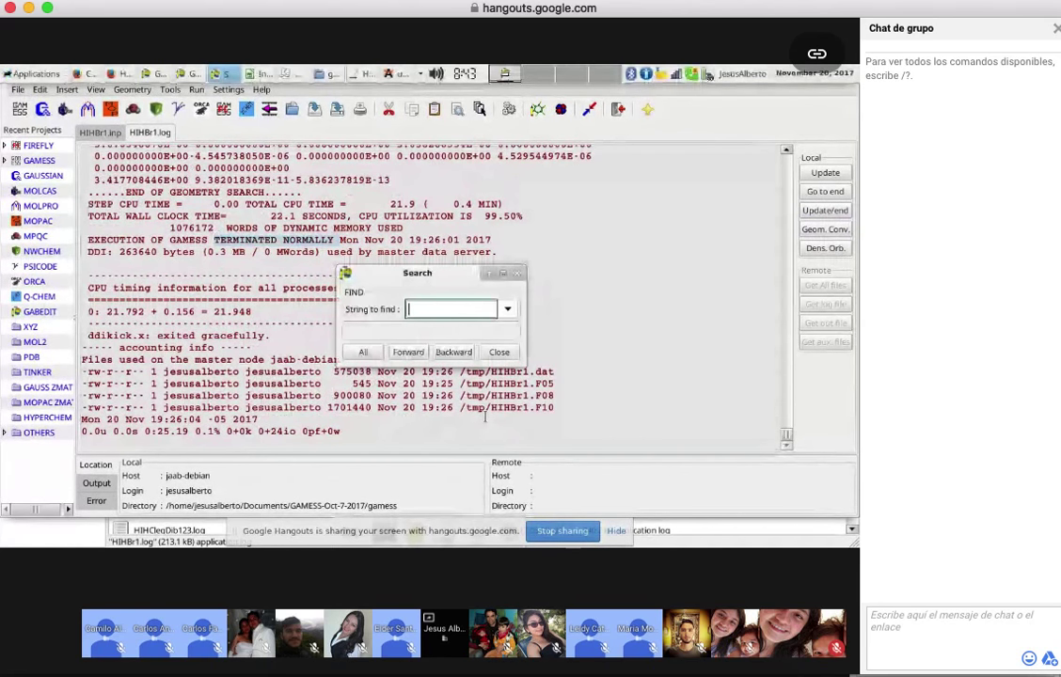
pyautogui.write('LOCATED')
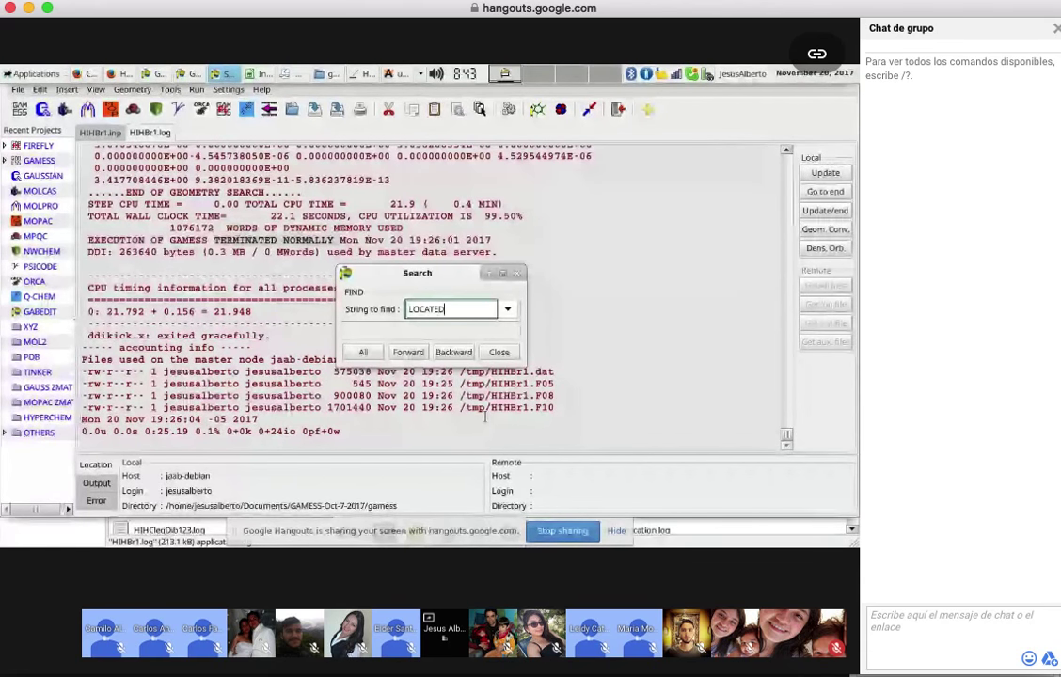
pyautogui.click(363, 351)
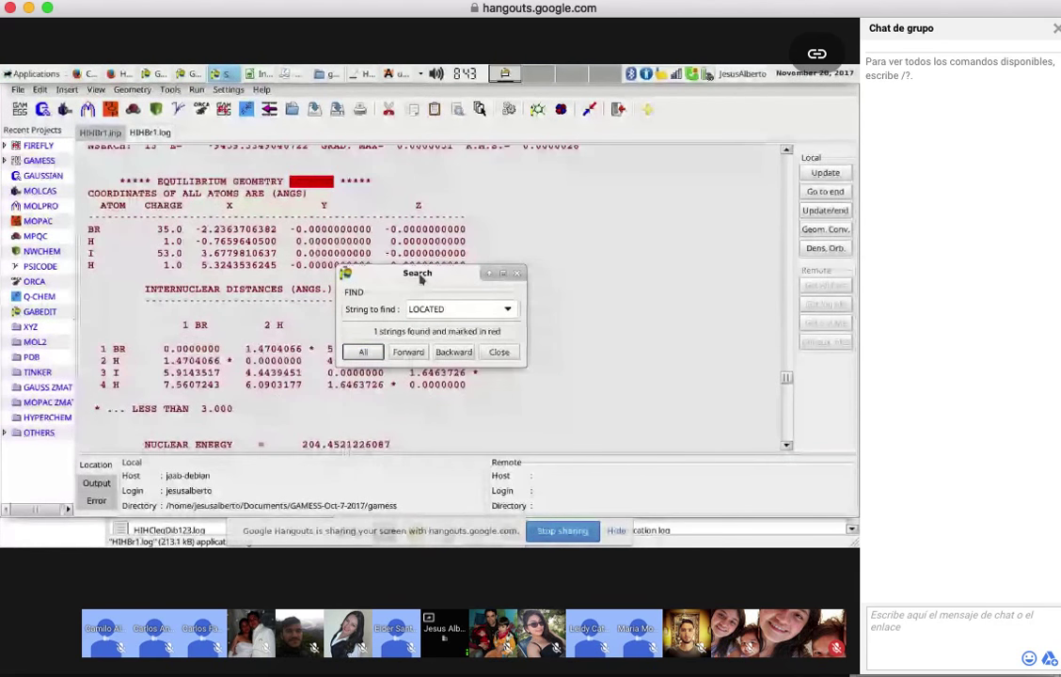
pyautogui.moveTo(420, 272); pyautogui.dragTo(572, 248)
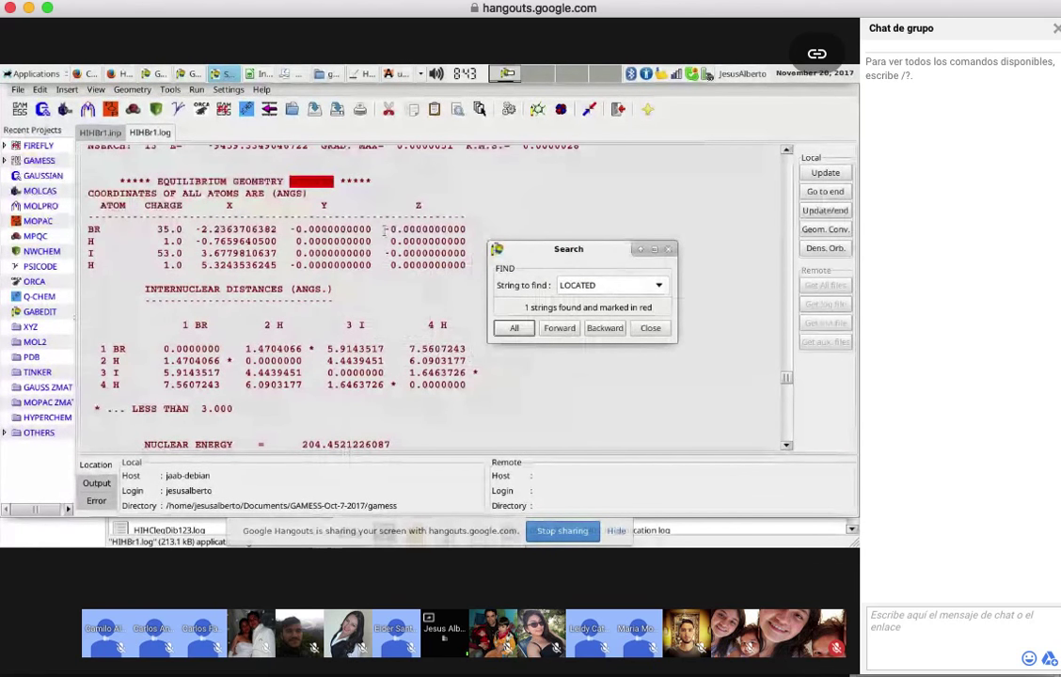
pyautogui.scroll(1, 384, 229)
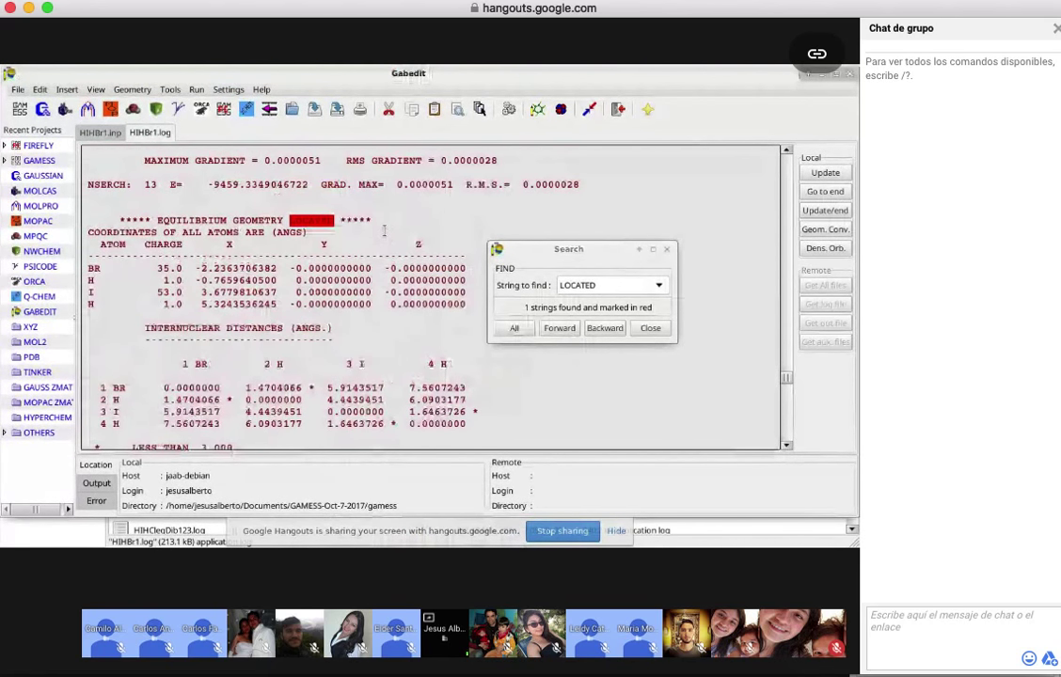
# View the geometry convergence plot of HIHBr1.log at full size, and highlight EQUILIBRIUM GEOMETRY LOCATED in the log
pyautogui.click(823, 230)
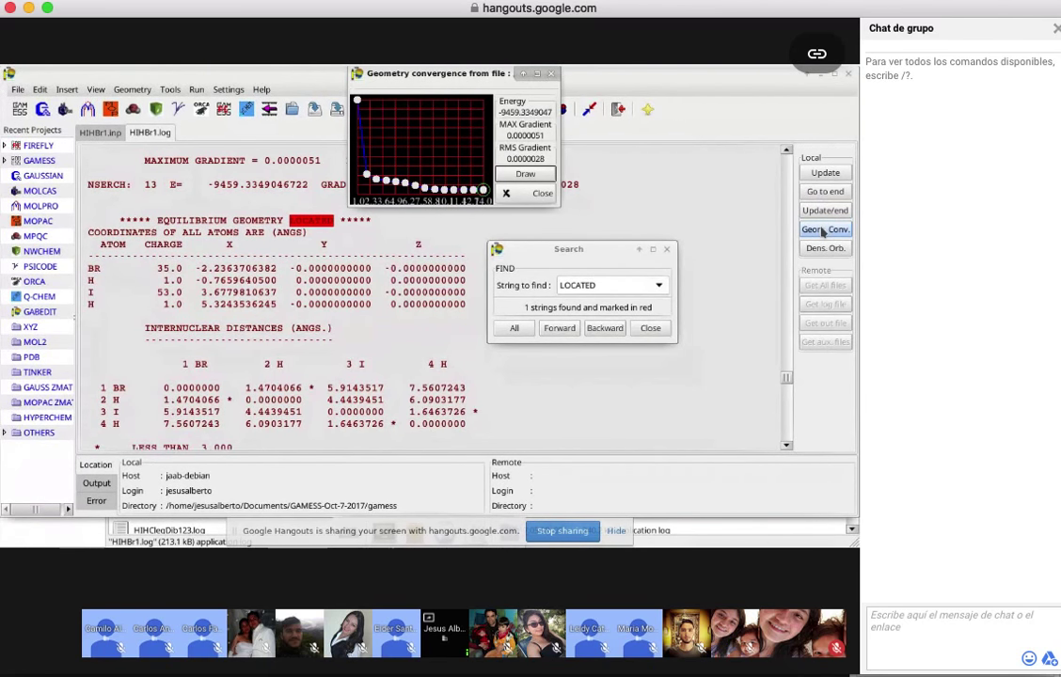
pyautogui.click(536, 75)
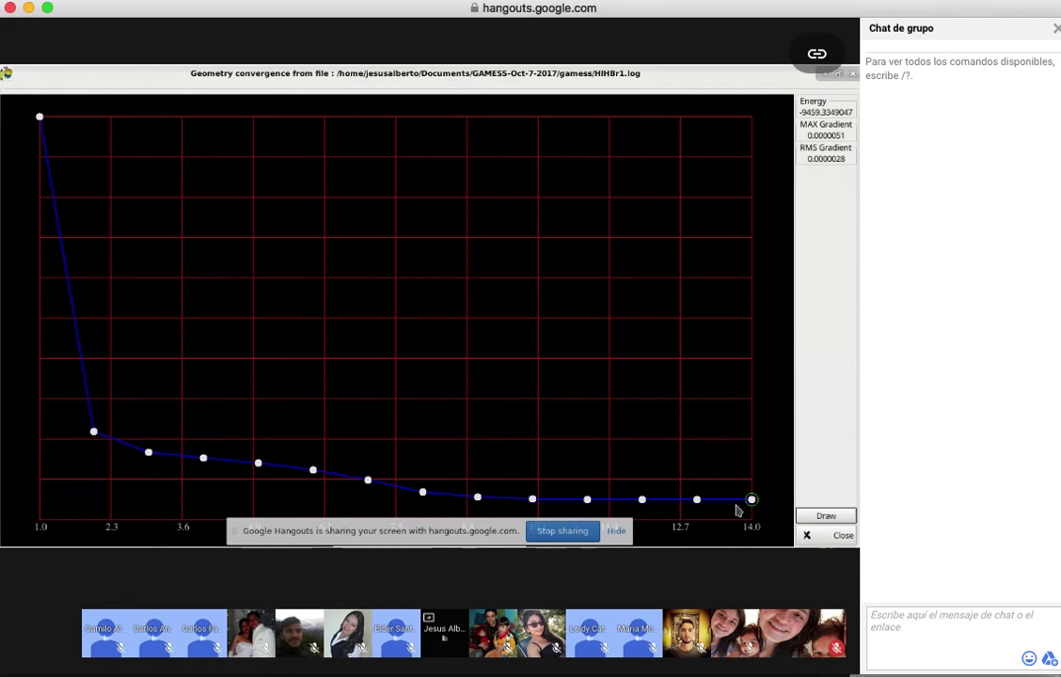
pyautogui.click(840, 75)
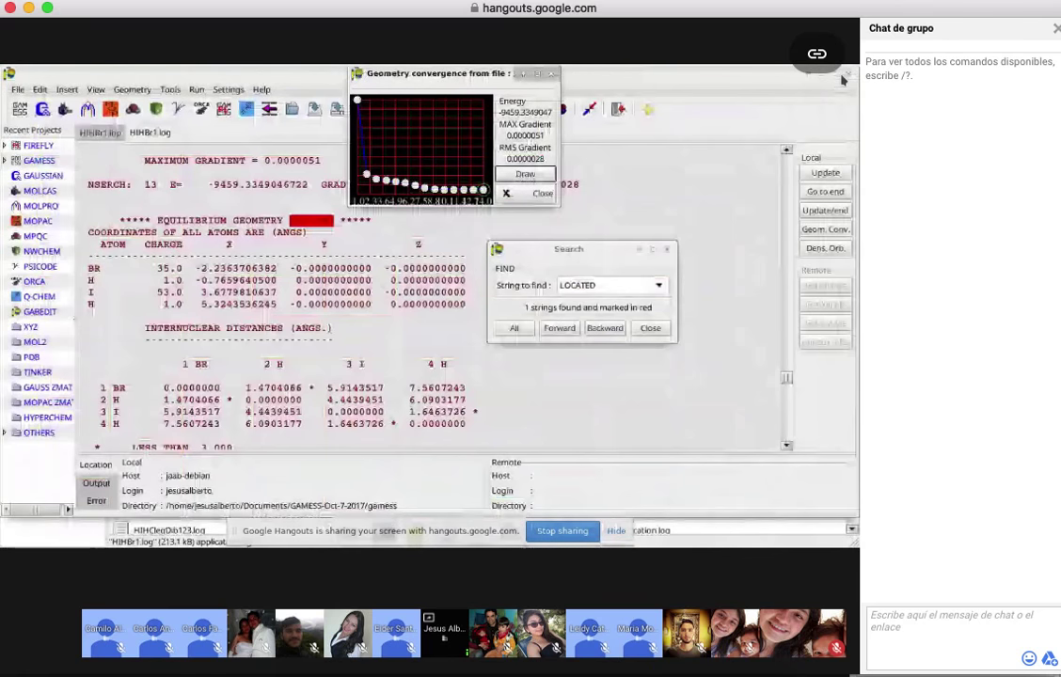
pyautogui.click(299, 234)
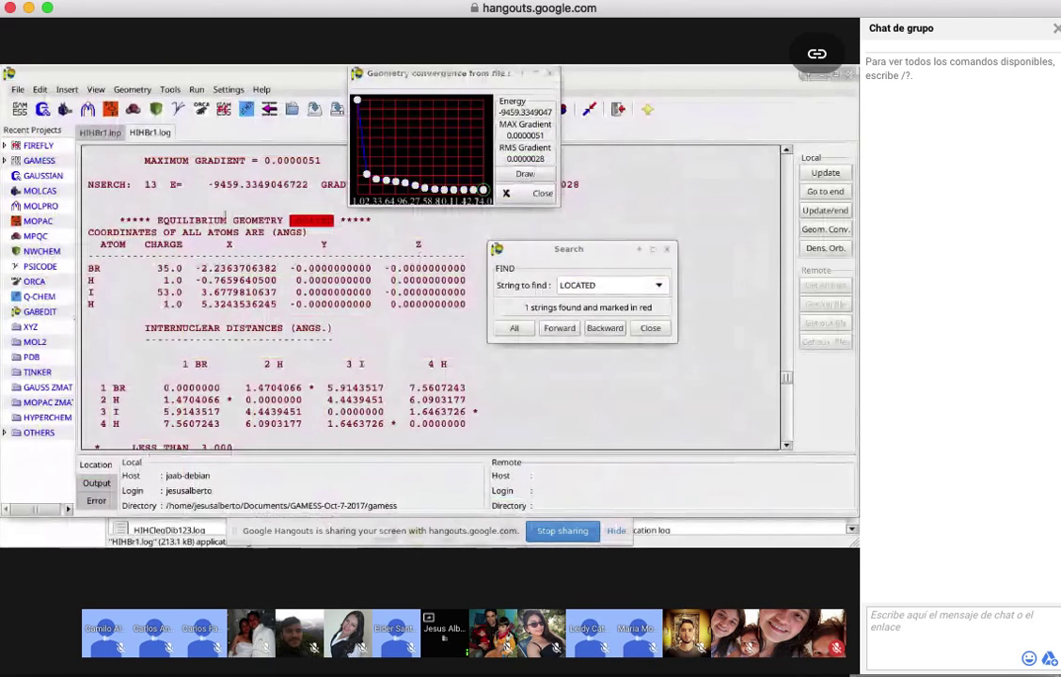
pyautogui.moveTo(157, 220); pyautogui.dragTo(335, 220)
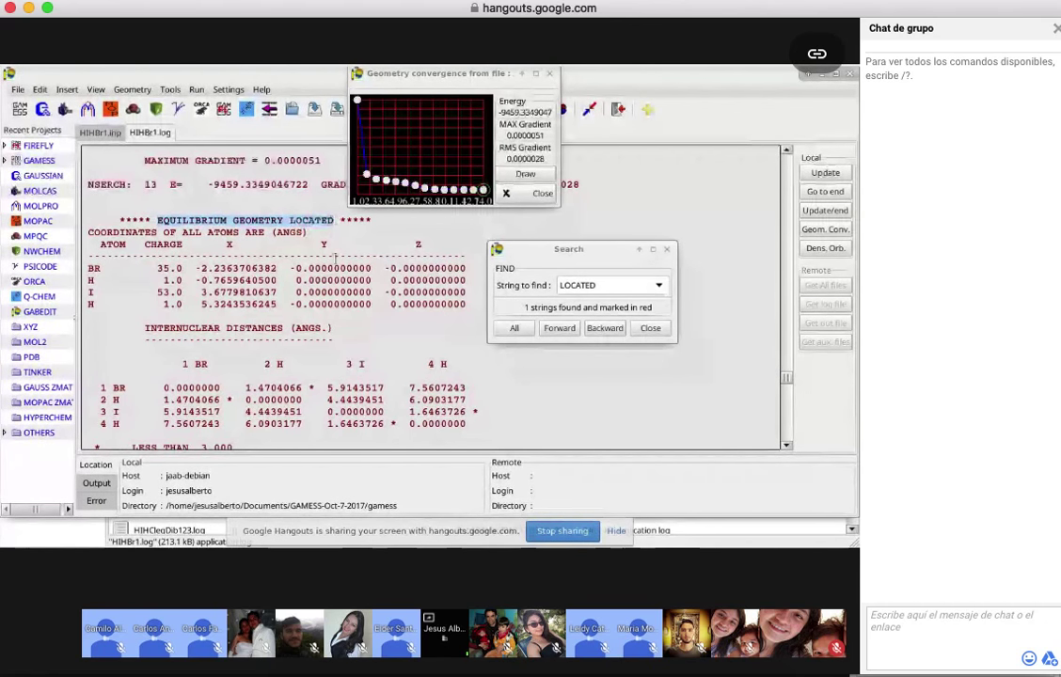
# Copy the TOTAL ENERGY value listed below the internuclear distances of the located equilibrium geometry
pyautogui.scroll(-1, 336, 253)
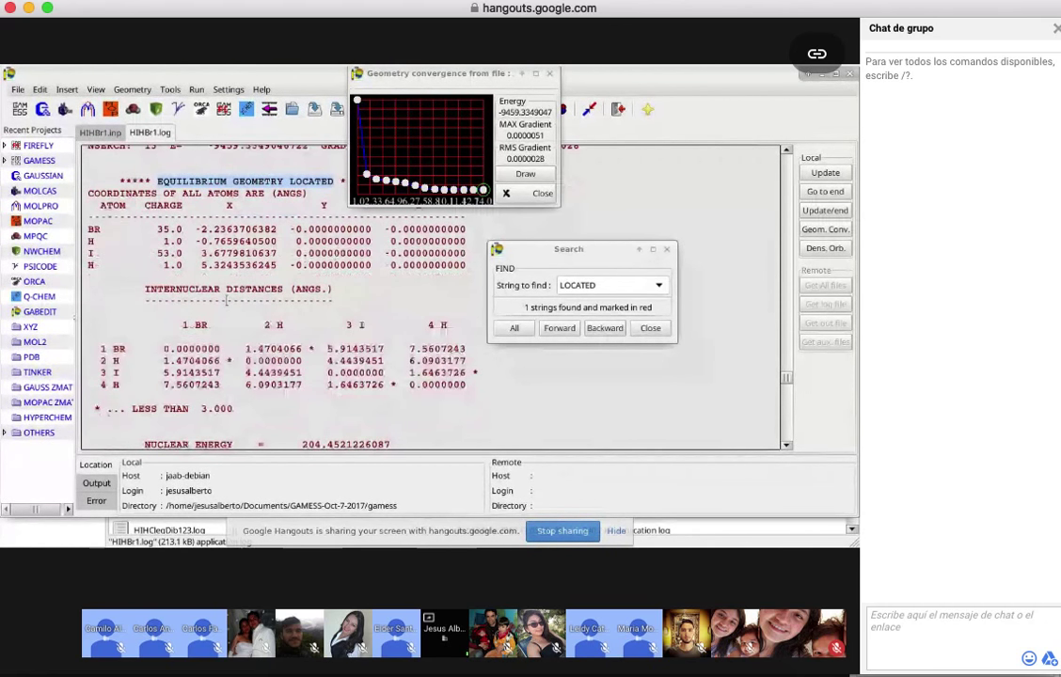
pyautogui.scroll(-3, 225, 299)
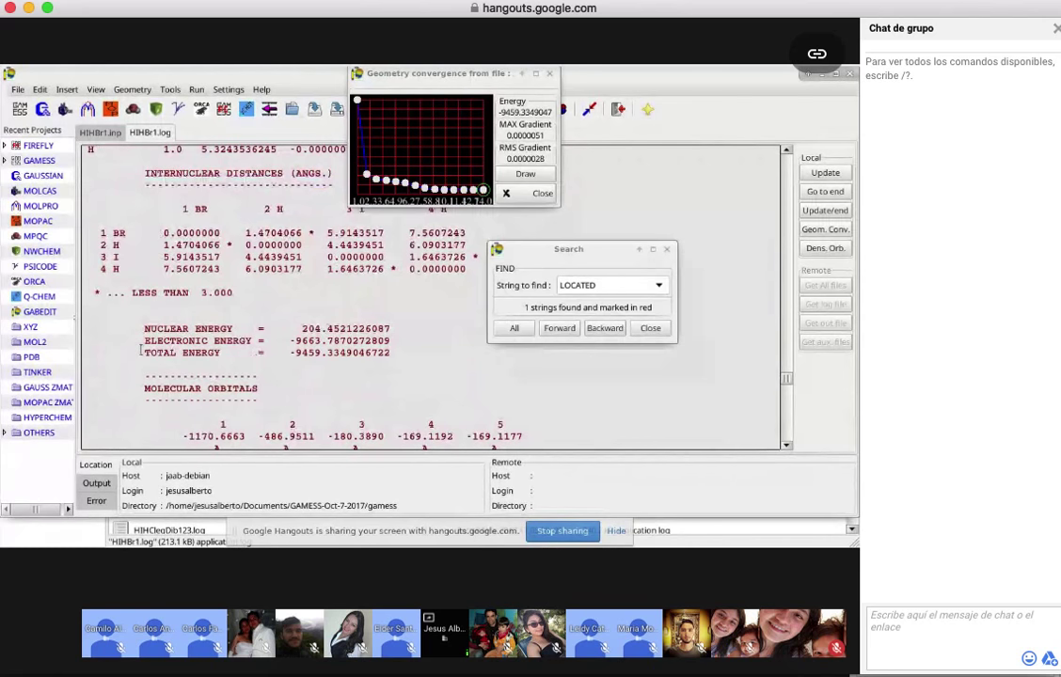
pyautogui.moveTo(143, 352); pyautogui.dragTo(265, 370)
pyautogui.moveTo(360, 366); pyautogui.dragTo(393, 355)
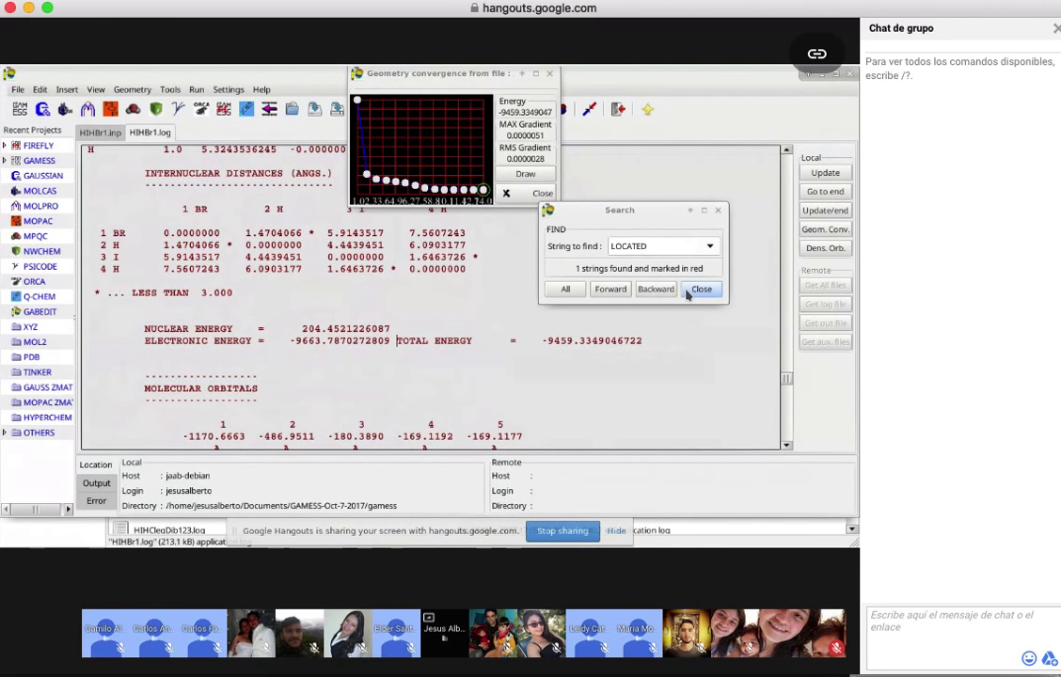
pyautogui.moveTo(543, 340); pyautogui.dragTo(642, 341)
pyautogui.hotkey('ctrl', 'c')
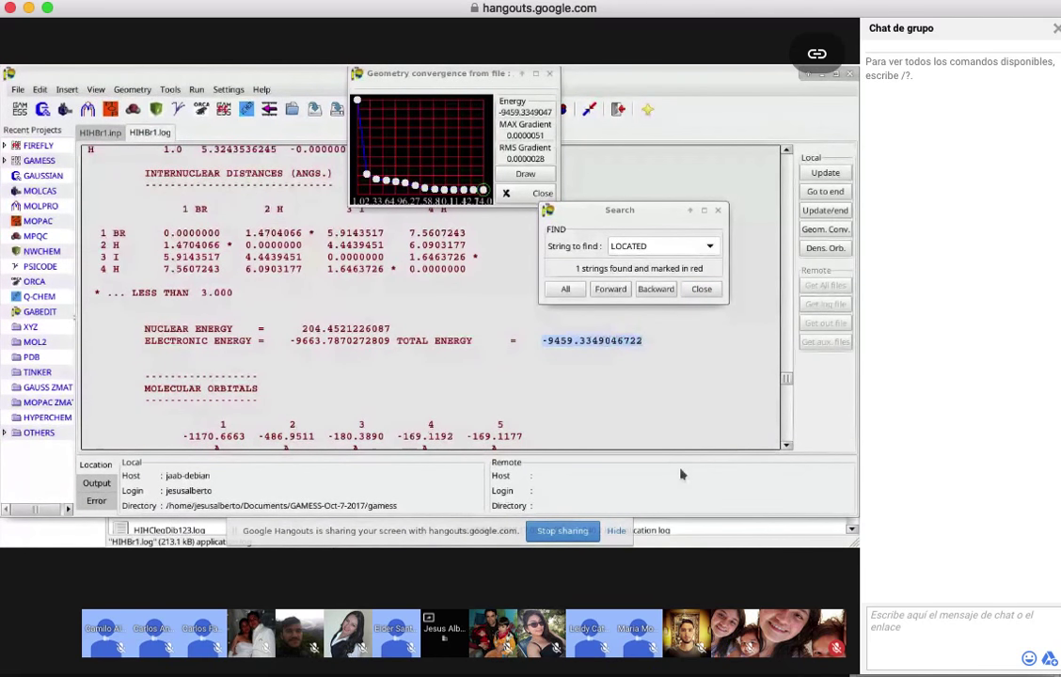
# Switch to Interaccion-HI-HBr.ods in LibreOffice Calc and paste the copied total energy -9459.3349046722 into cell D8
pyautogui.hotkey('alt', 'Tab')
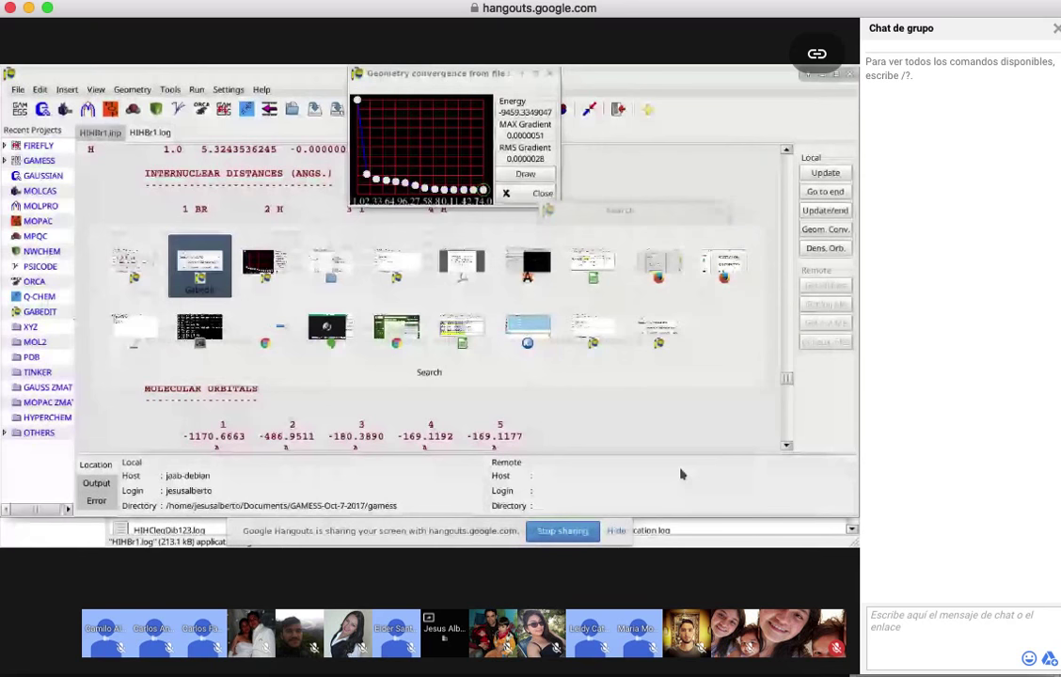
pyautogui.hotkey('alt', 'Tab')
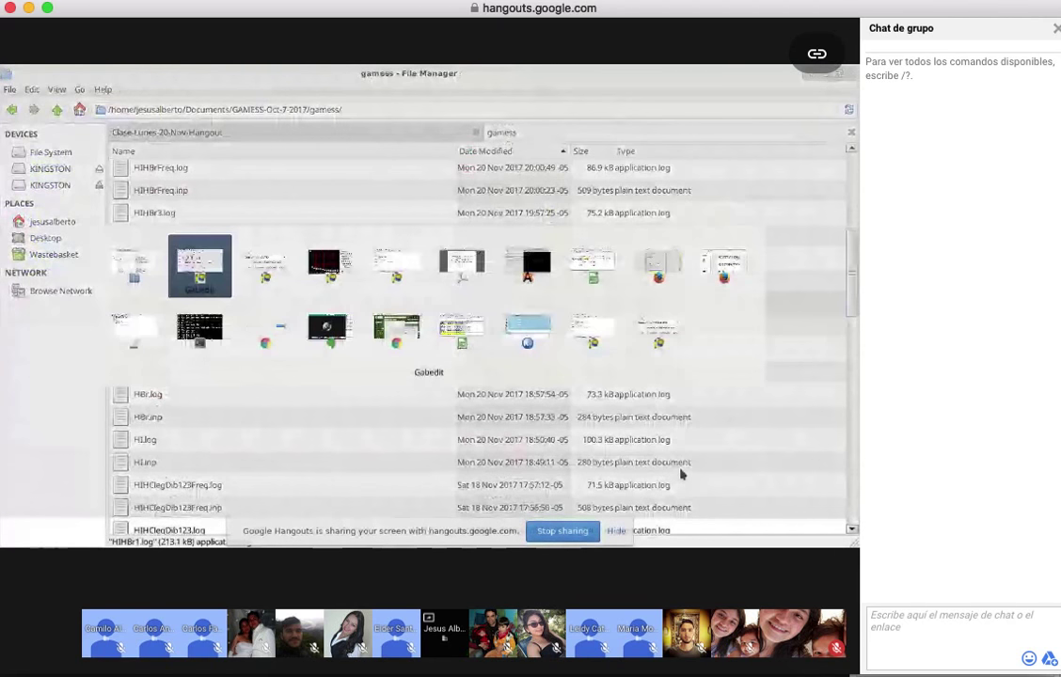
pyautogui.press('Tab')
pyautogui.press('Tab')
pyautogui.press('Tab')
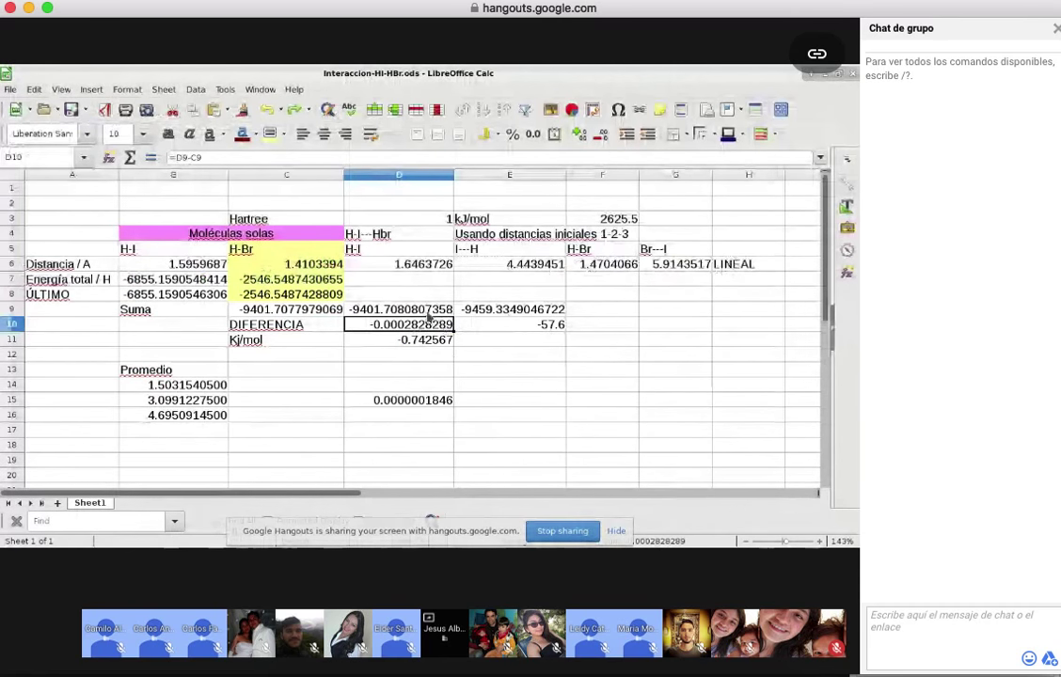
pyautogui.click(426, 295)
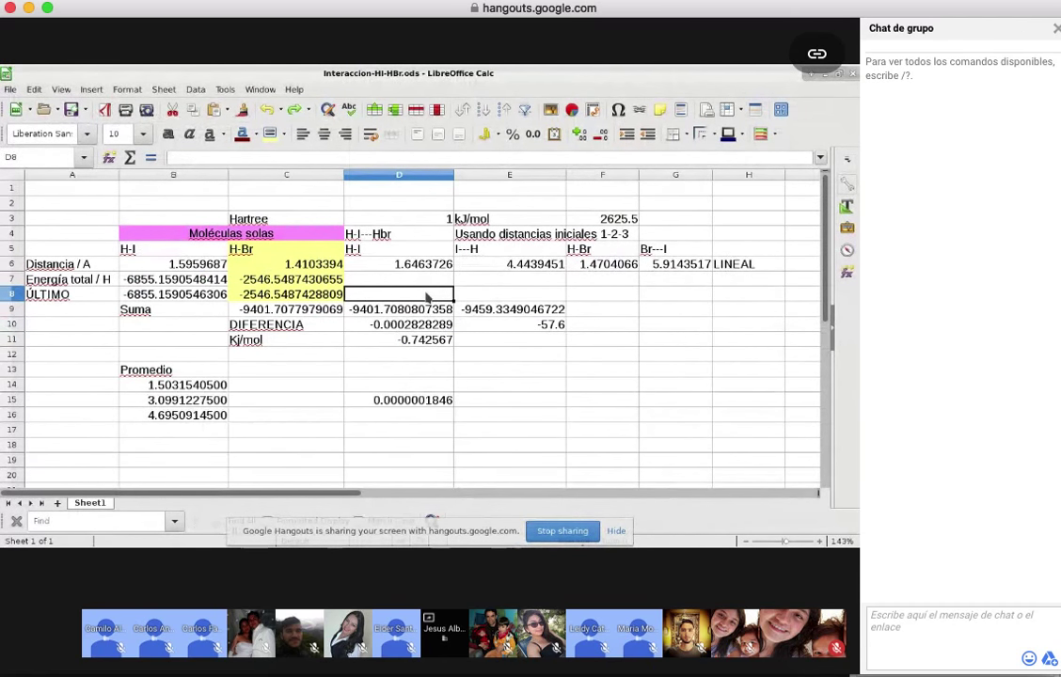
pyautogui.hotkey('ctrl', 'v')
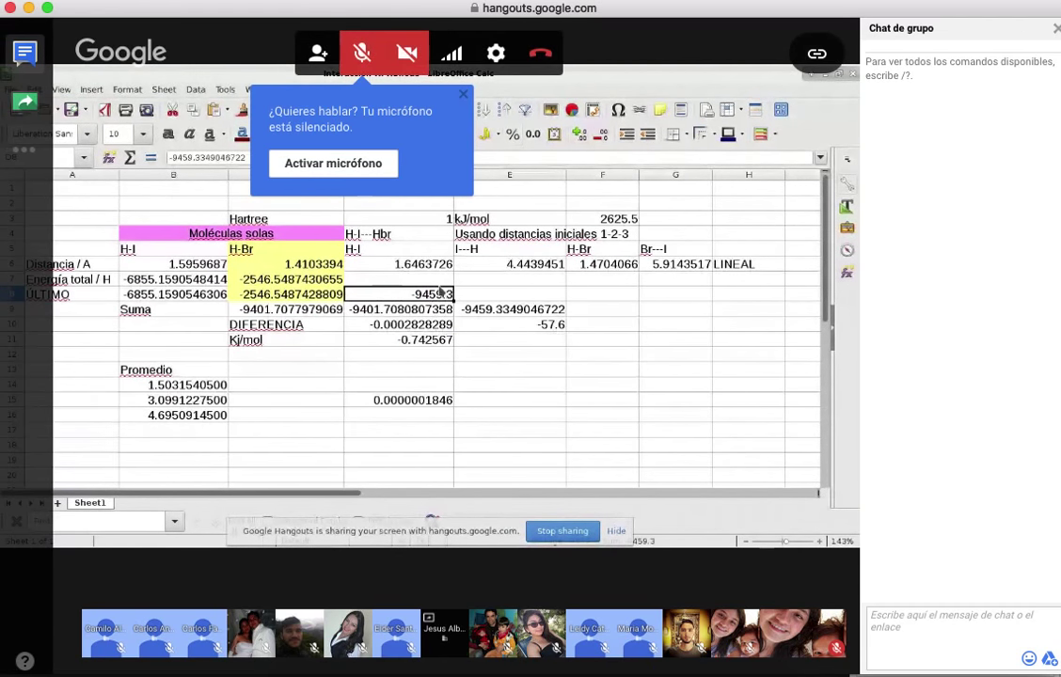
# Clone the number formatting of cell D9 onto D8, and move the D8 value to cell E8
pyautogui.click(435, 312)
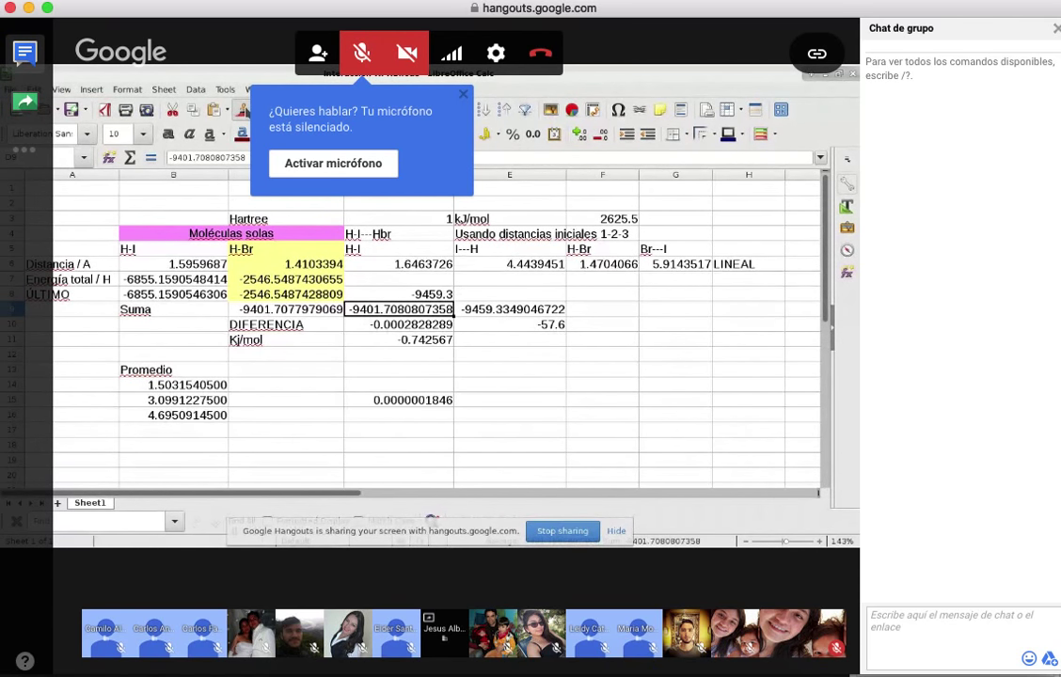
pyautogui.click(428, 292)
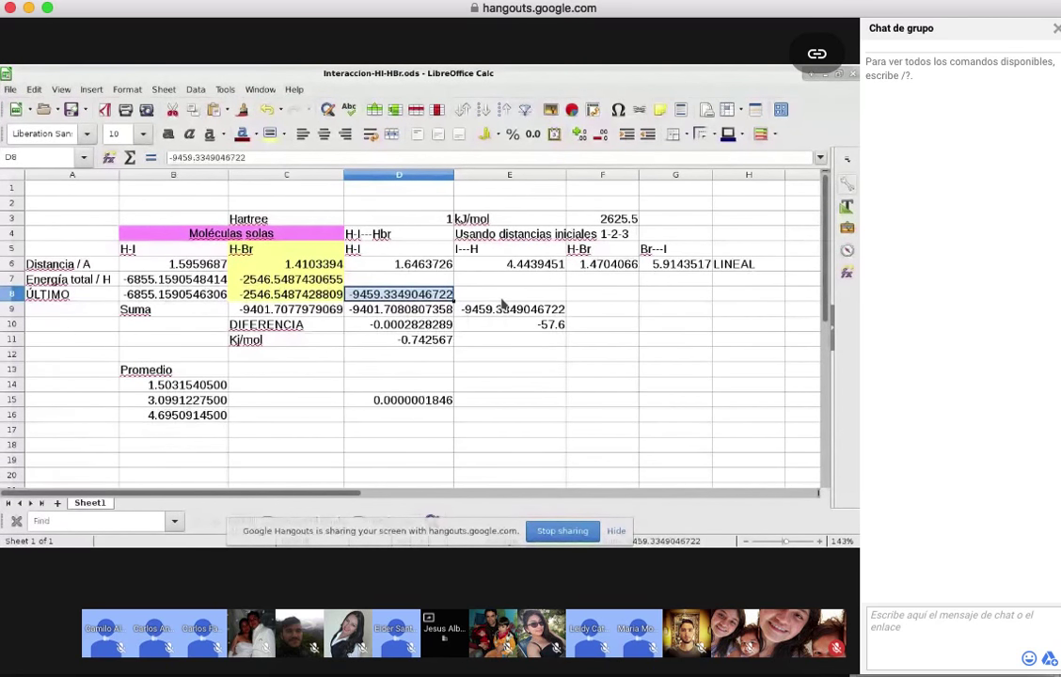
pyautogui.hotkey('ctrl', 'x')
pyautogui.press('Right')
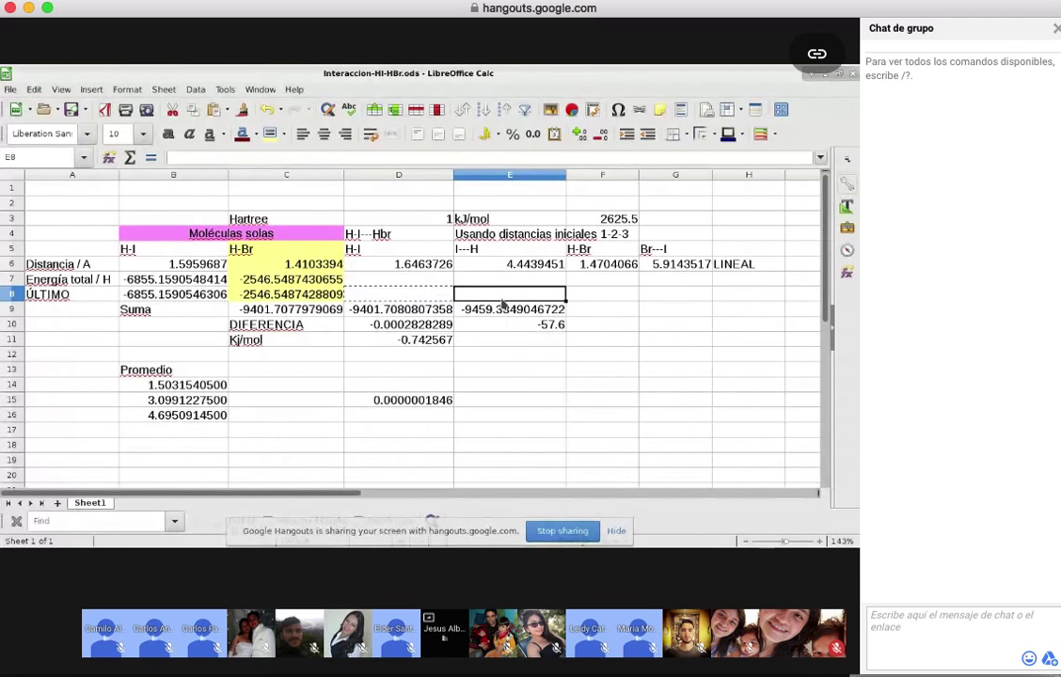
pyautogui.hotkey('ctrl', 'v')
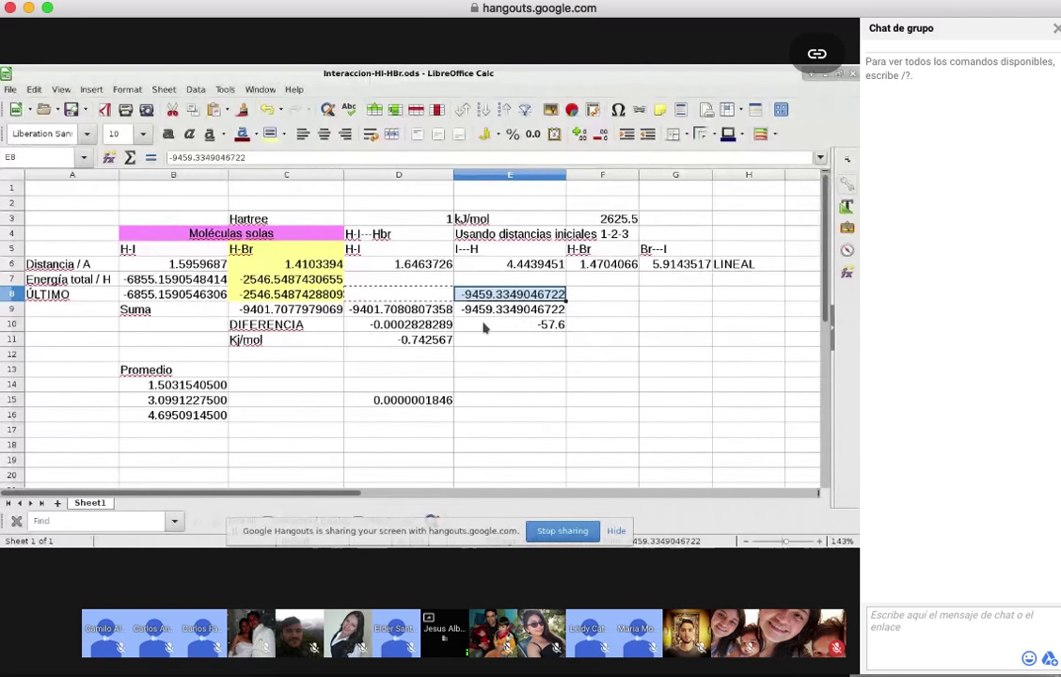
# Switch back to Gabedit and draw the final geometry from the geometry convergence plot of HIHBr1.log
pyautogui.hotkey('alt', 'Tab')
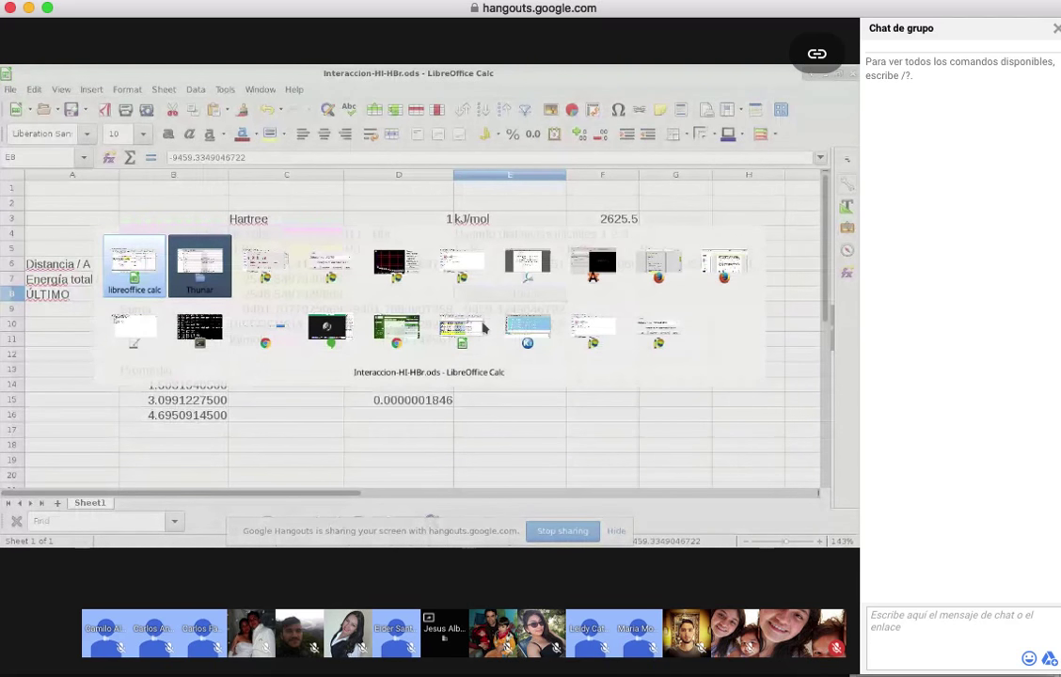
pyautogui.hotkey('alt', 'Tab')
pyautogui.hotkey('alt', 'Tab')
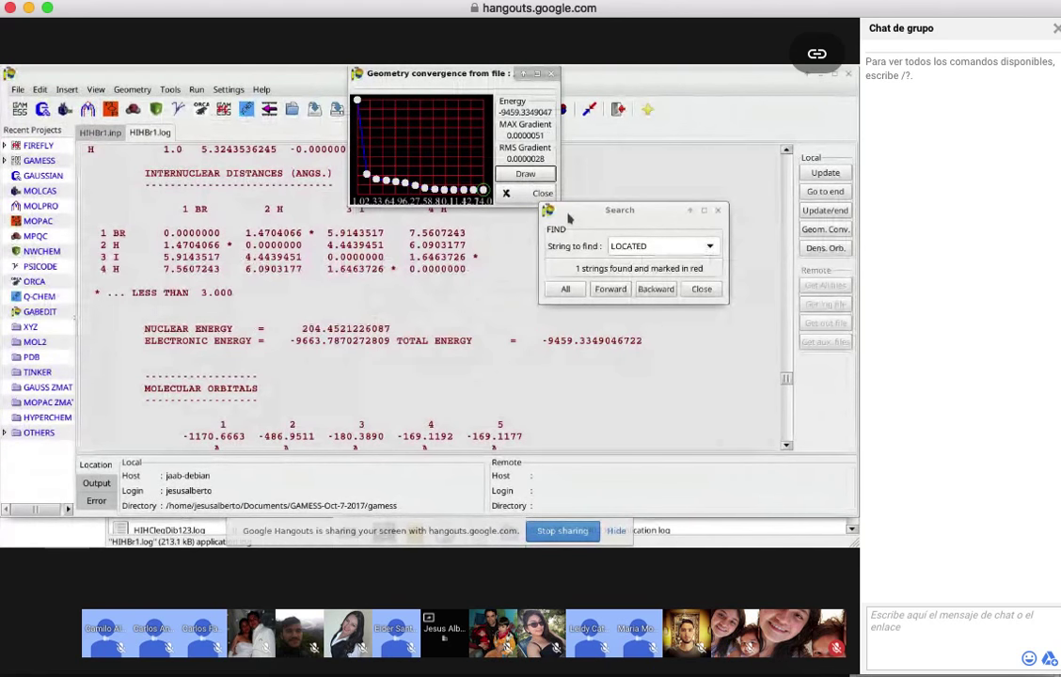
pyautogui.click(524, 175)
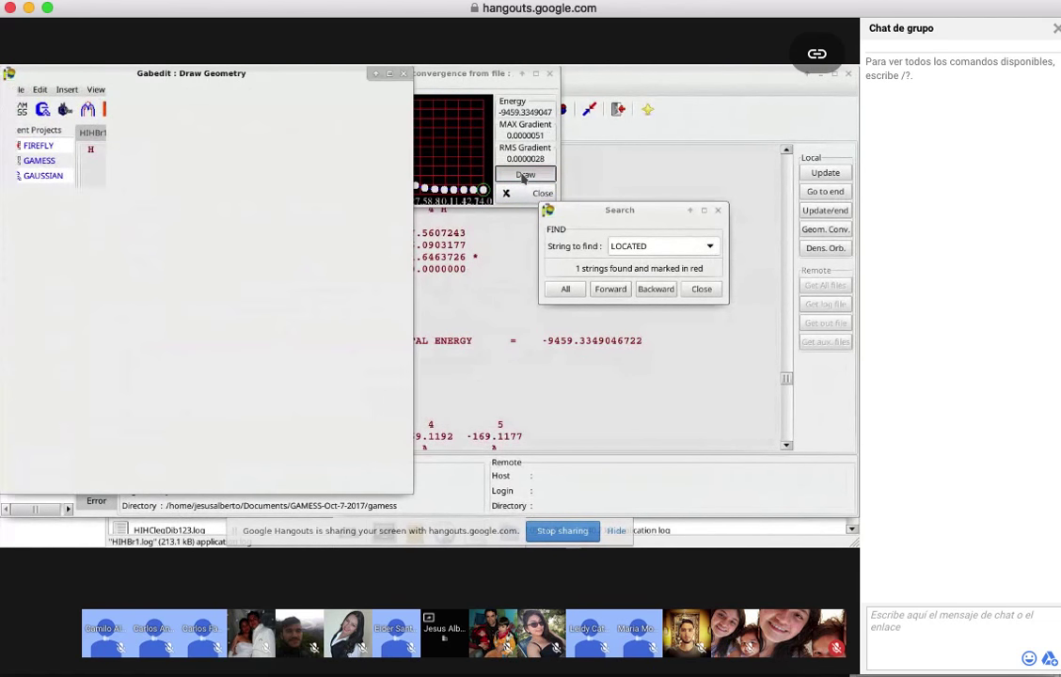
# Move the convergence plot clear of the geometry drawing, and display the molecules as enlarged balls and sticks
pyautogui.moveTo(481, 80); pyautogui.dragTo(555, 132)
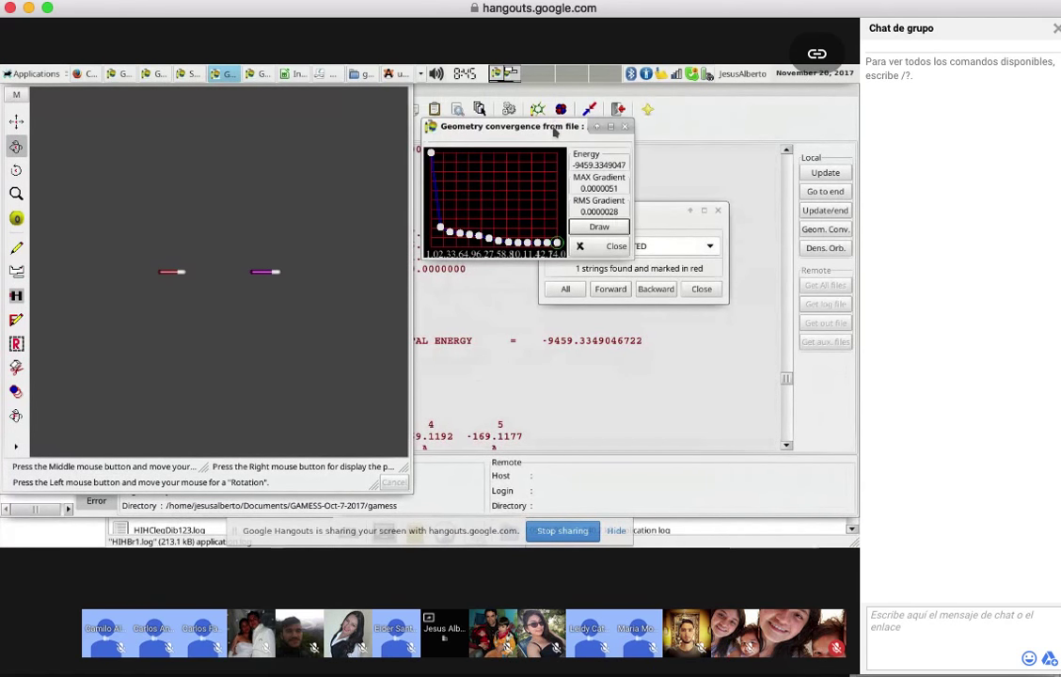
pyautogui.rightClick(15, 401)
pyautogui.click(57, 372)
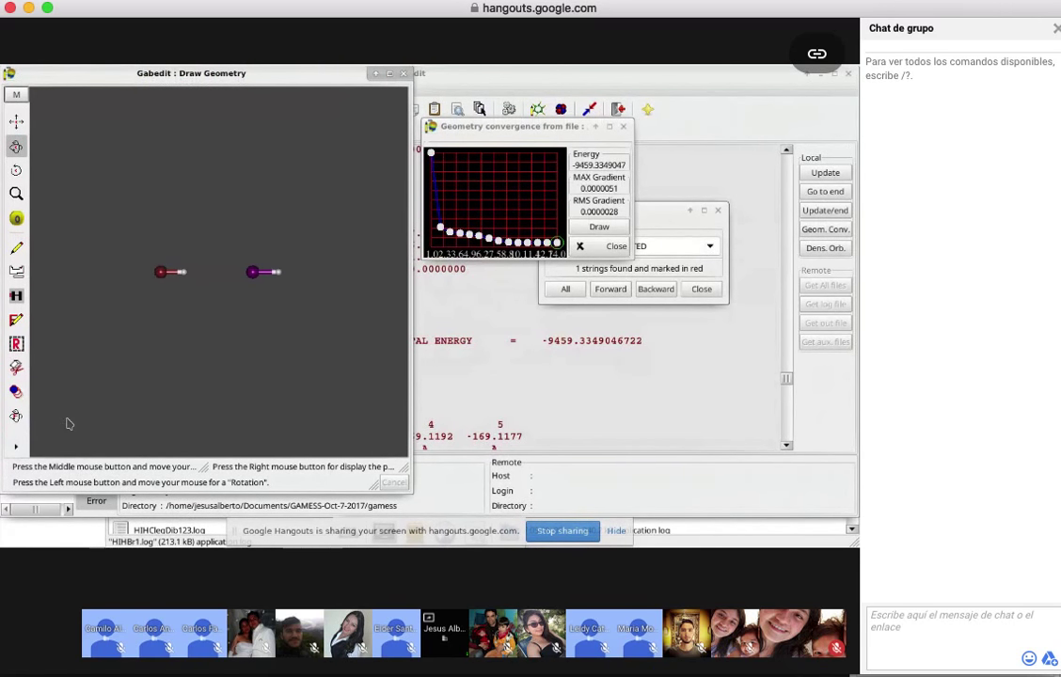
pyautogui.click(16, 194)
pyautogui.moveTo(215, 282); pyautogui.dragTo(209, 326)
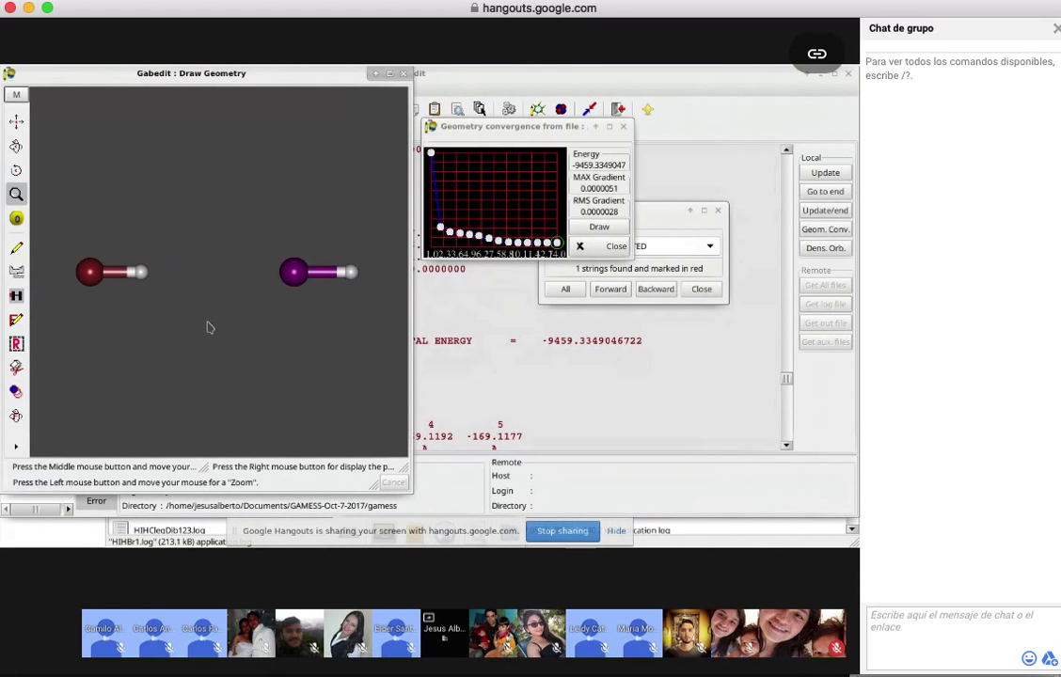
# Label the atoms in the geometry drawing with their symbols
pyautogui.rightClick(209, 326)
pyautogui.moveTo(209, 325)
pyautogui.moveTo(268, 205)
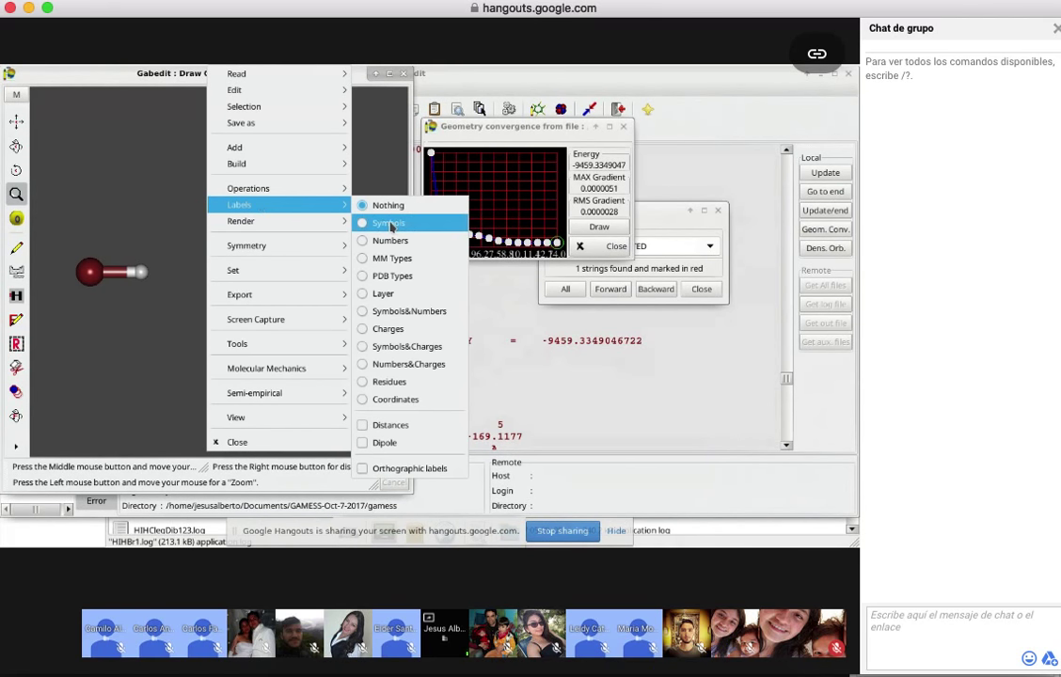
pyautogui.click(391, 228)
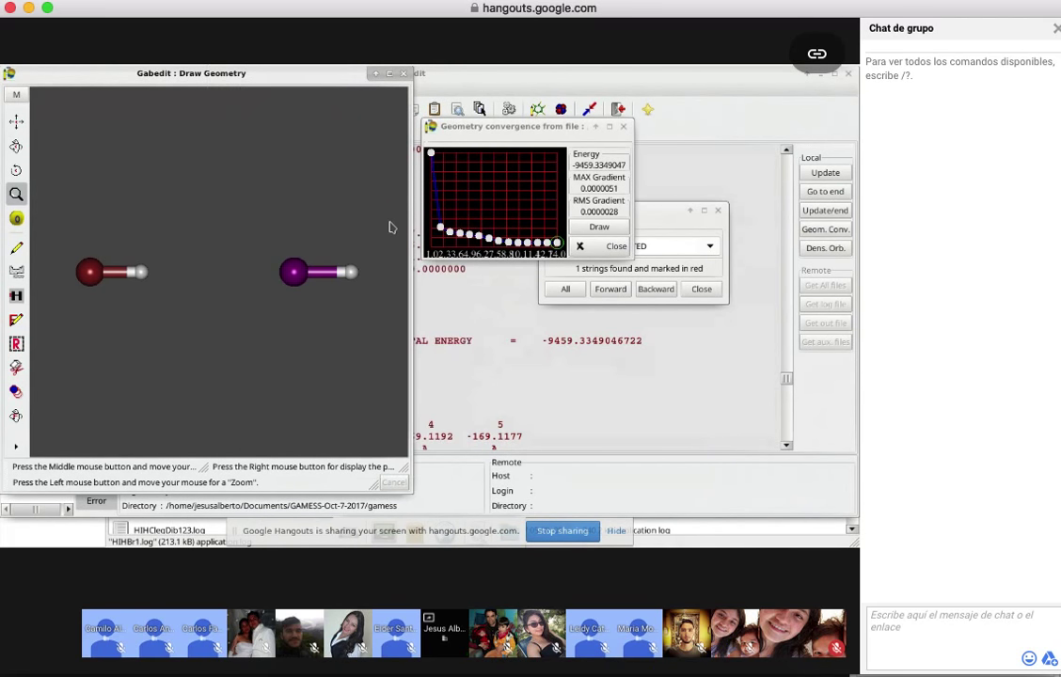
# Step through the geometries of the early optimization points on the convergence plot, starting with the first point
pyautogui.click(431, 155)
pyautogui.click(439, 230)
pyautogui.click(450, 234)
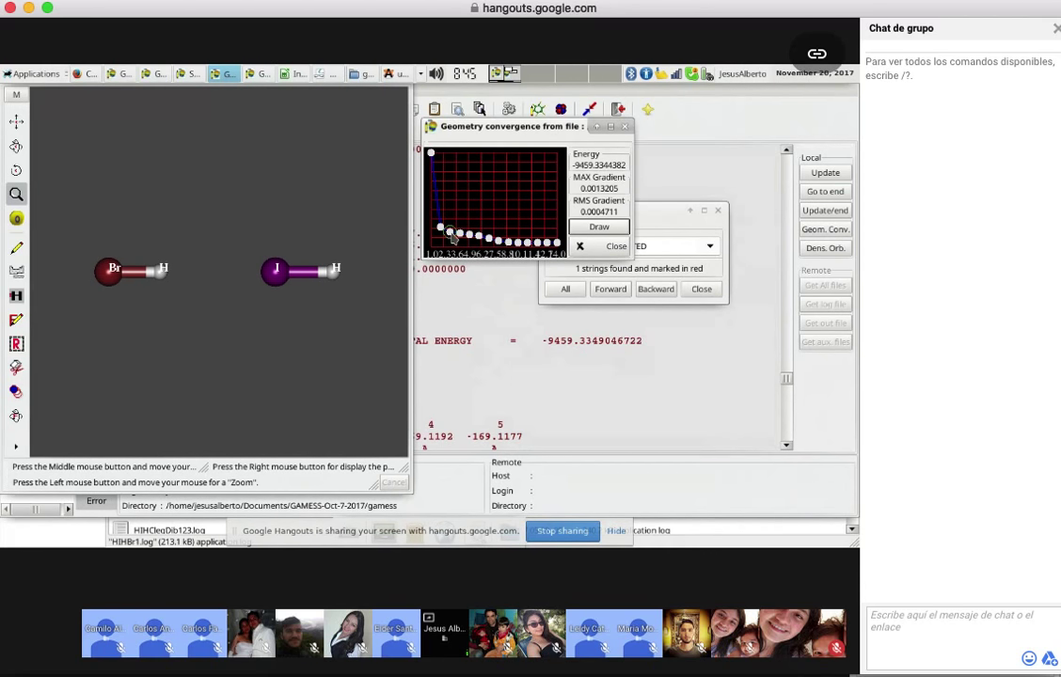
pyautogui.click(460, 233)
pyautogui.click(469, 234)
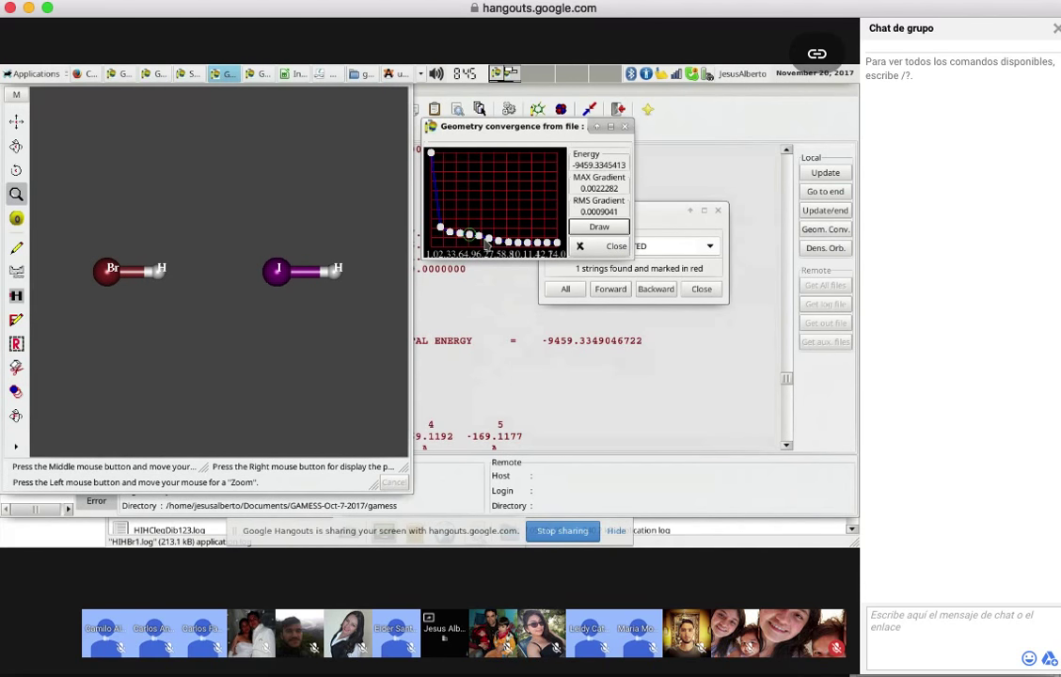
pyautogui.click(488, 237)
pyautogui.click(488, 238)
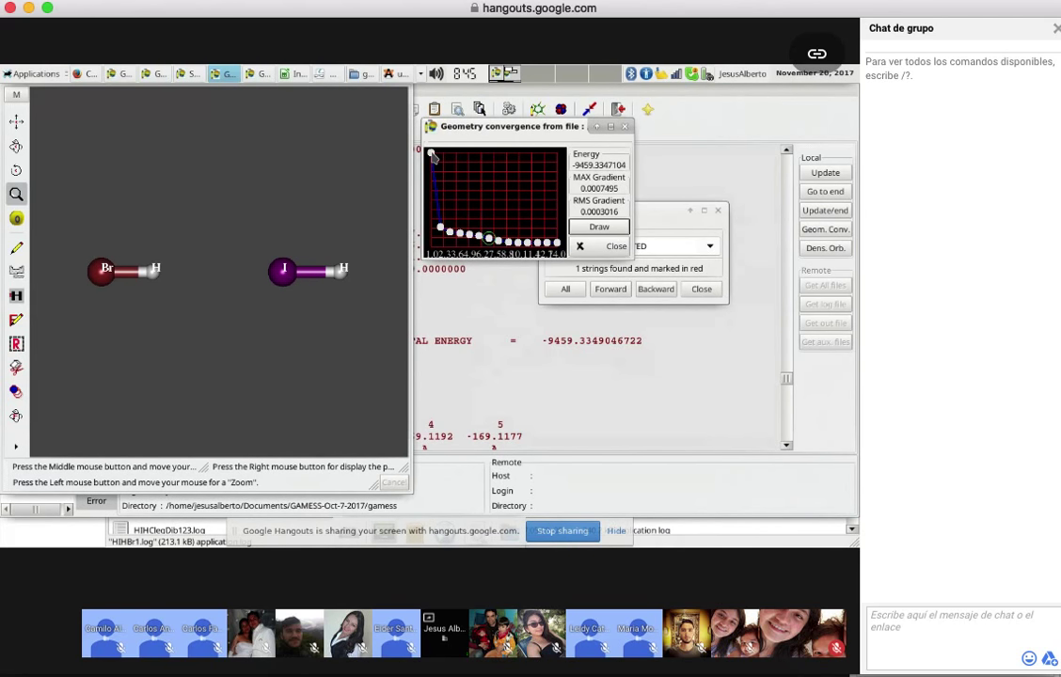
# Compare the geometries again from the first optimization point through the following ones to the final converged point
pyautogui.click(431, 154)
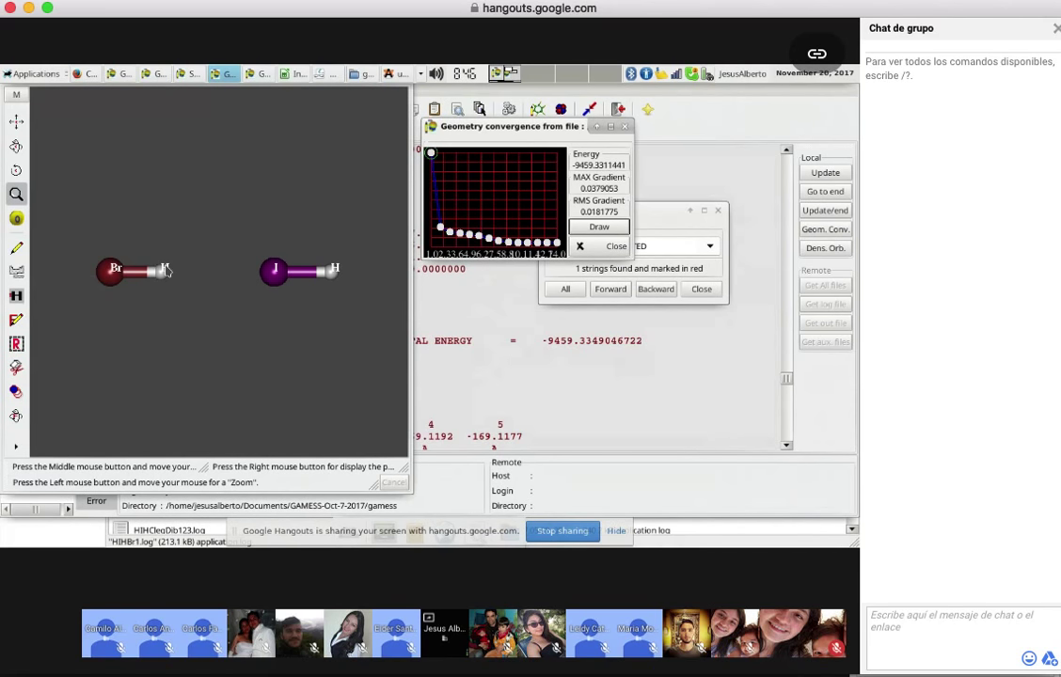
pyautogui.click(440, 229)
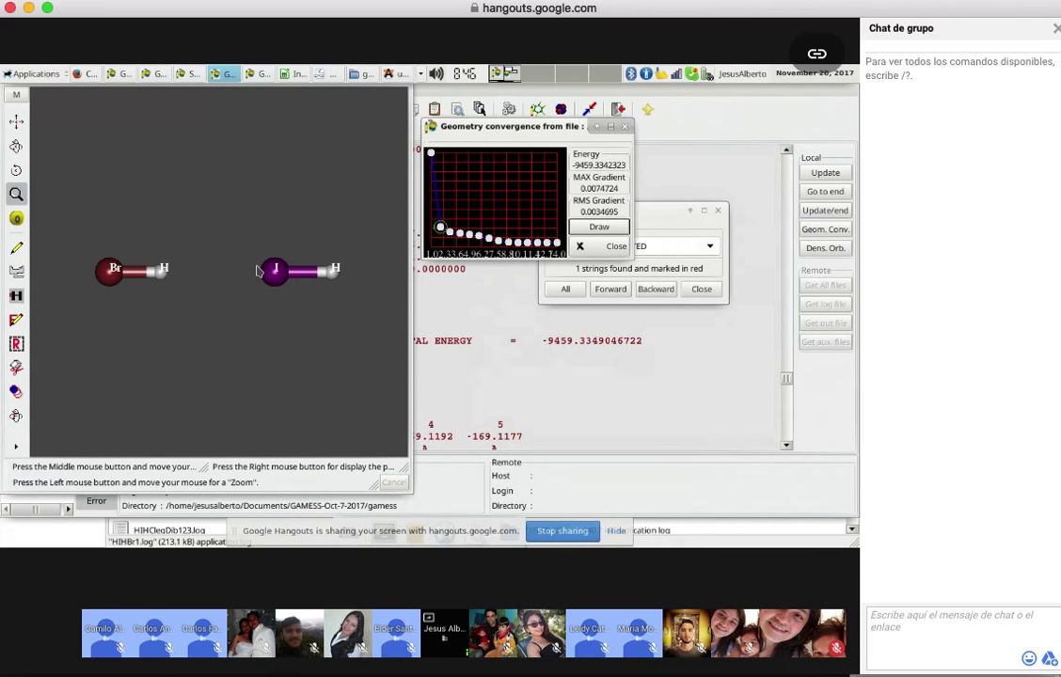
pyautogui.click(449, 234)
pyautogui.click(459, 234)
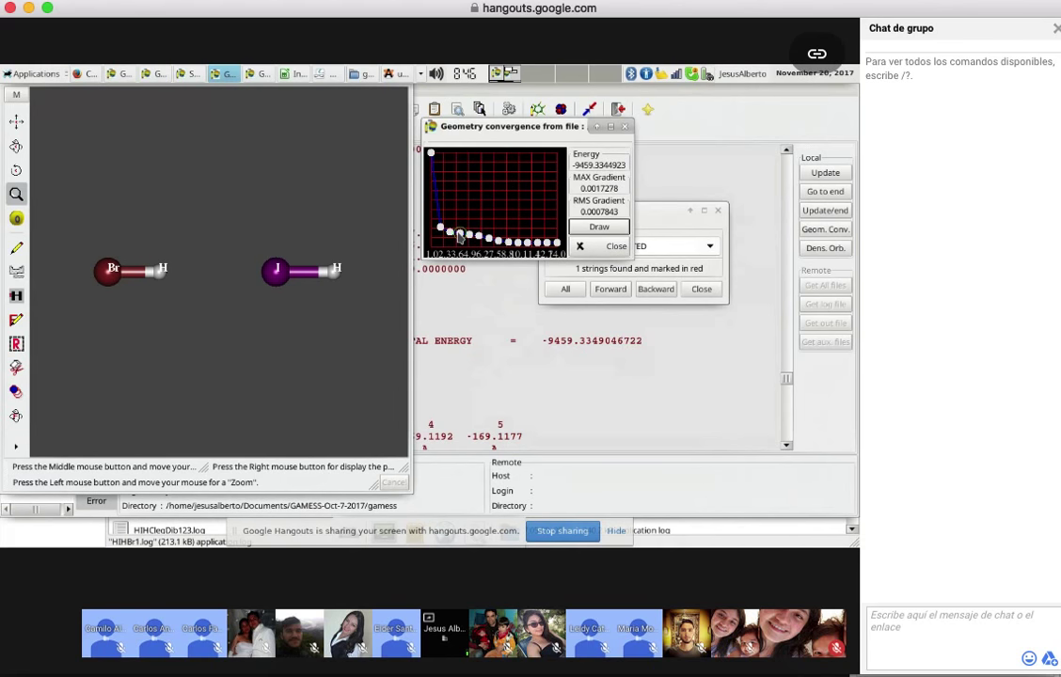
pyautogui.click(469, 235)
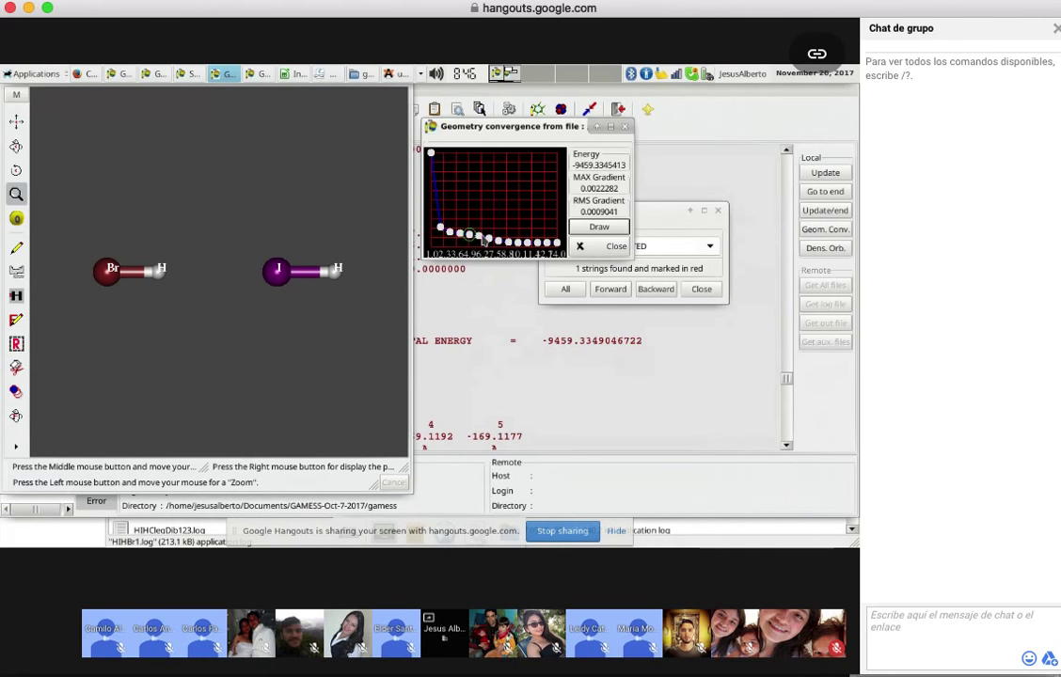
pyautogui.click(478, 236)
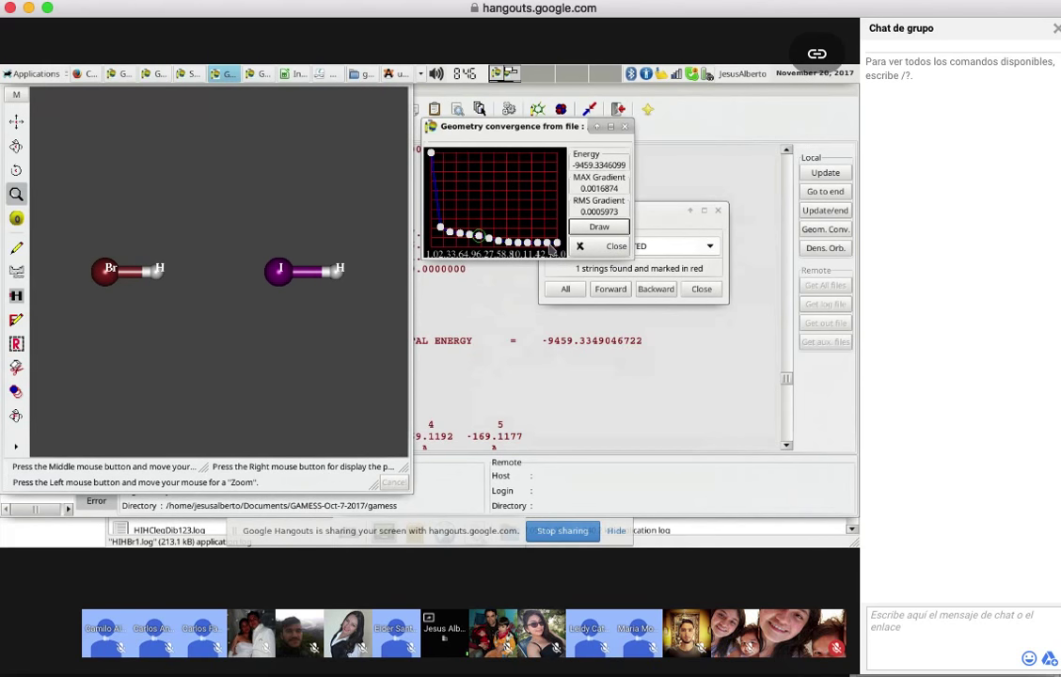
pyautogui.click(549, 244)
pyautogui.click(556, 244)
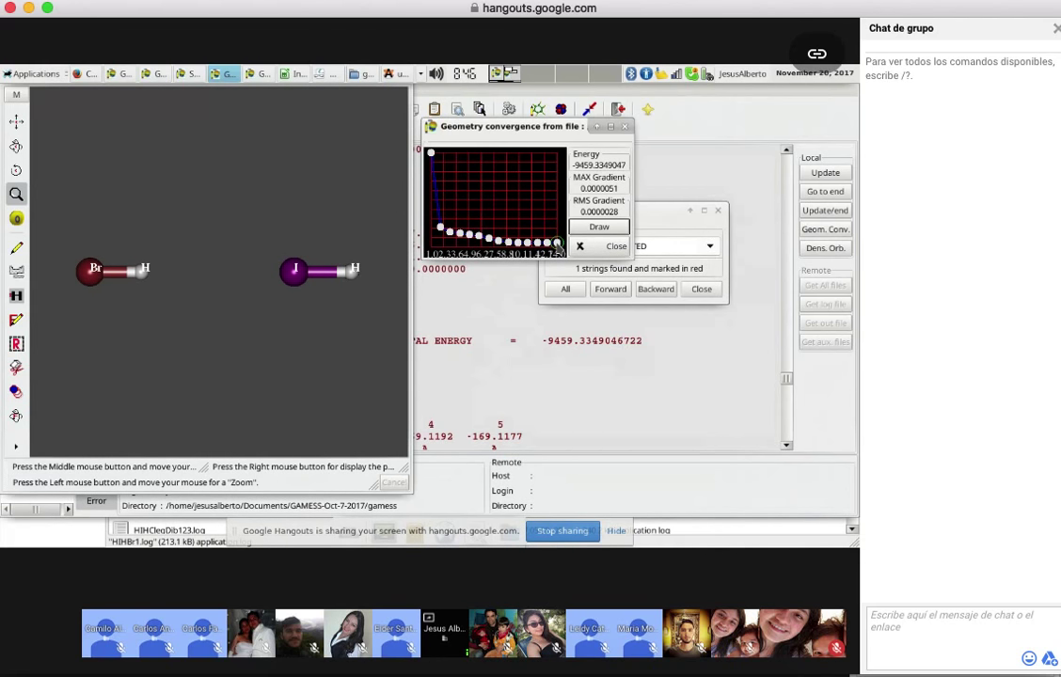
# View the convergence plot at full size, and close it together with the geometry drawing
pyautogui.click(611, 128)
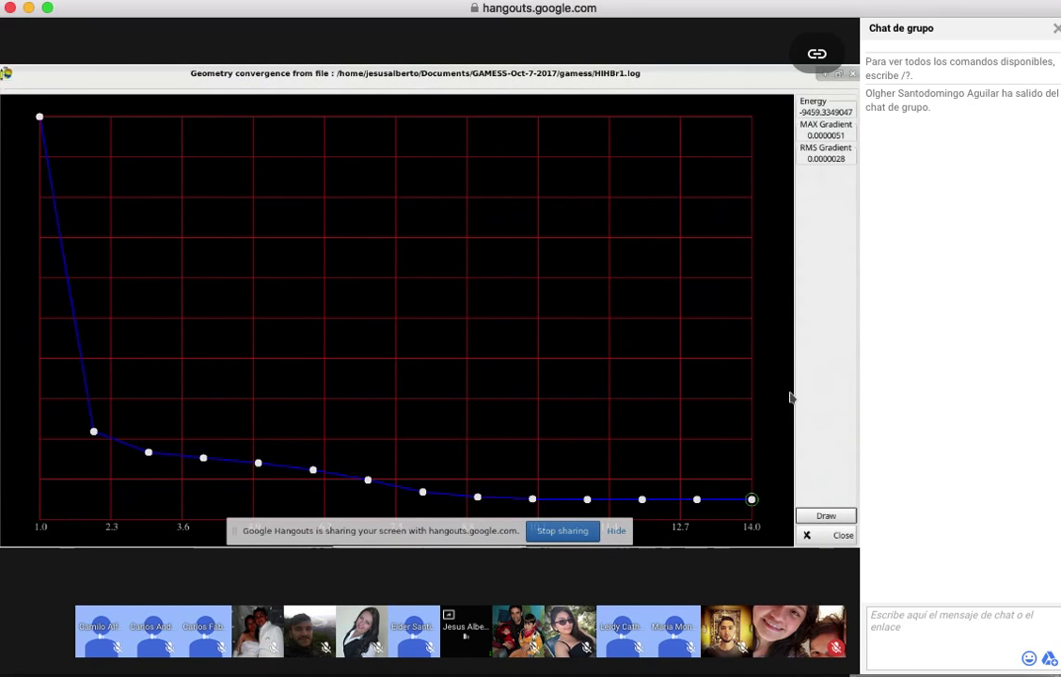
pyautogui.doubleClick(741, 69)
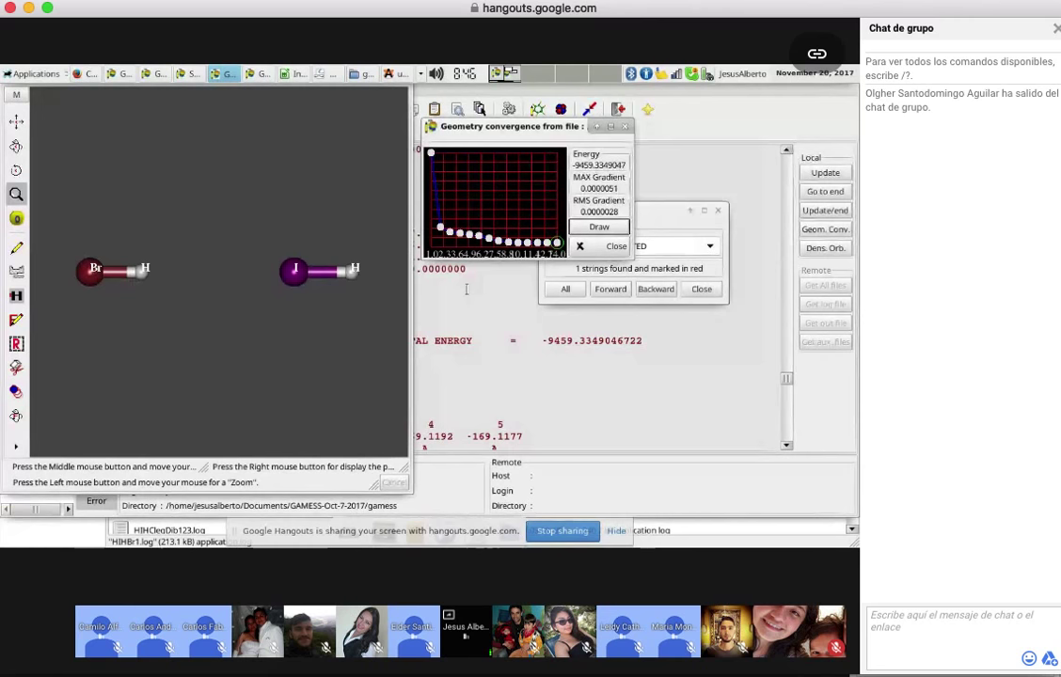
pyautogui.click(611, 246)
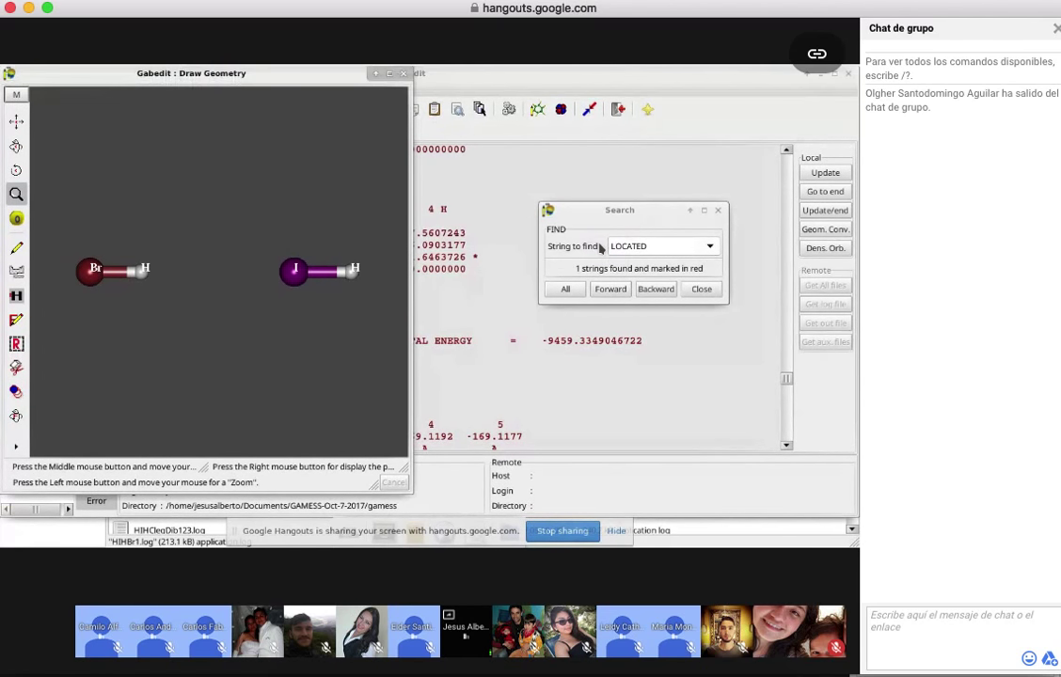
pyautogui.click(404, 77)
# Look through the molecular orbitals, internuclear distances and equilibrium coordinates in HIHBr1.log
pyautogui.scroll(-2, 480, 281)
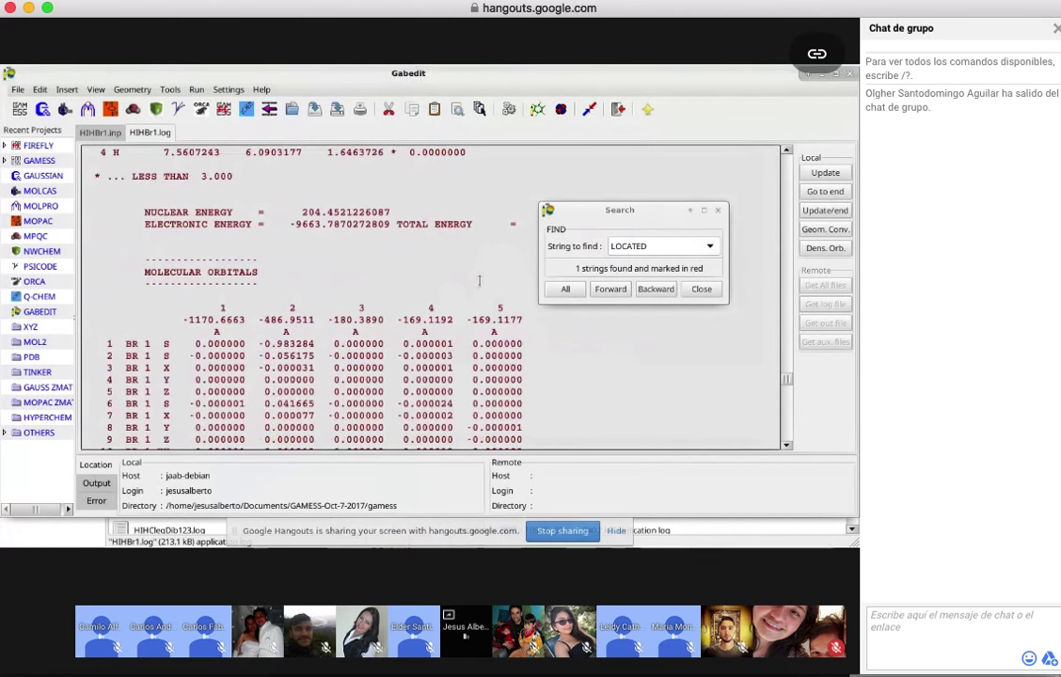
pyautogui.scroll(-12, 480, 280)
pyautogui.scroll(9, 480, 280)
pyautogui.scroll(5, 479, 280)
pyautogui.scroll(3, 479, 281)
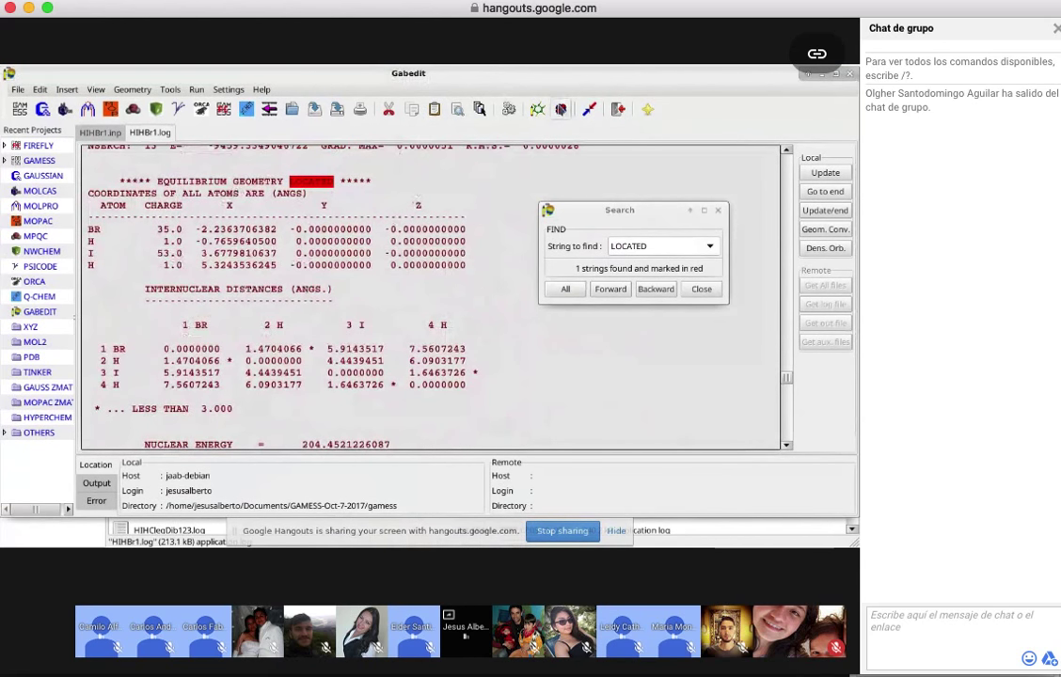
# Check the drawn geometry again, and generate a GAMESS input for the molecule with the default options
pyautogui.click(538, 110)
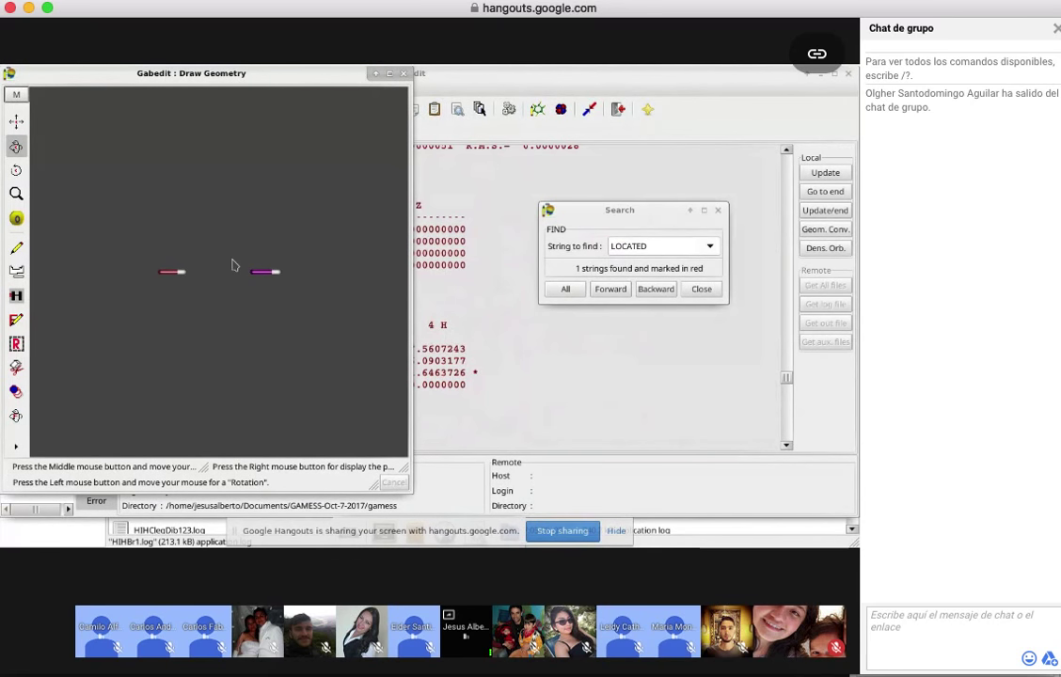
pyautogui.click(472, 183)
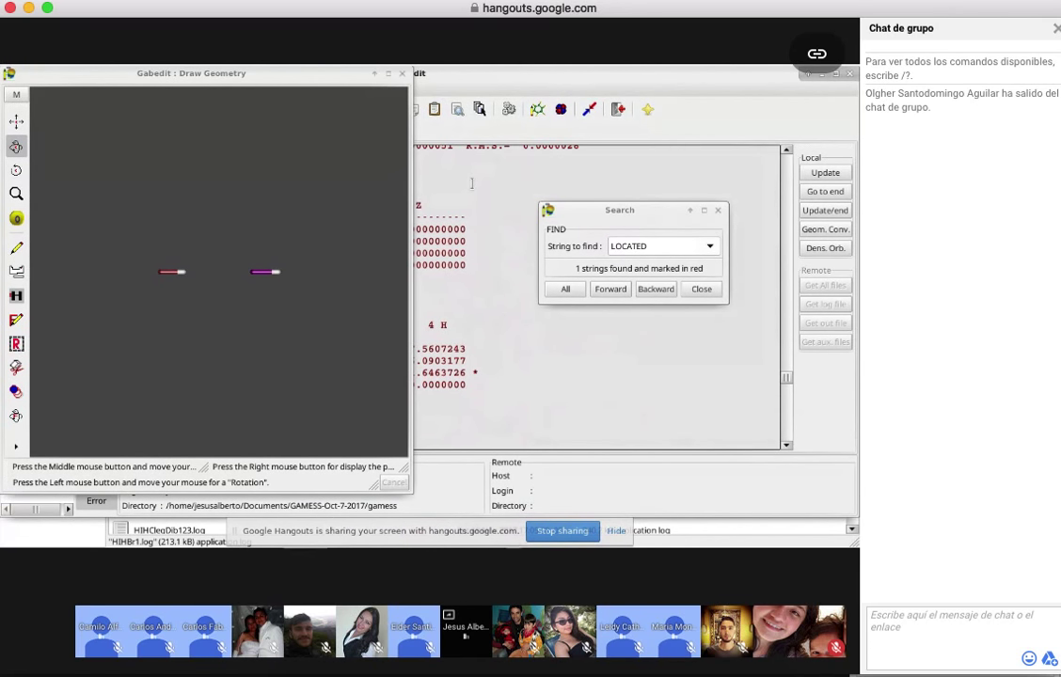
pyautogui.click(403, 74)
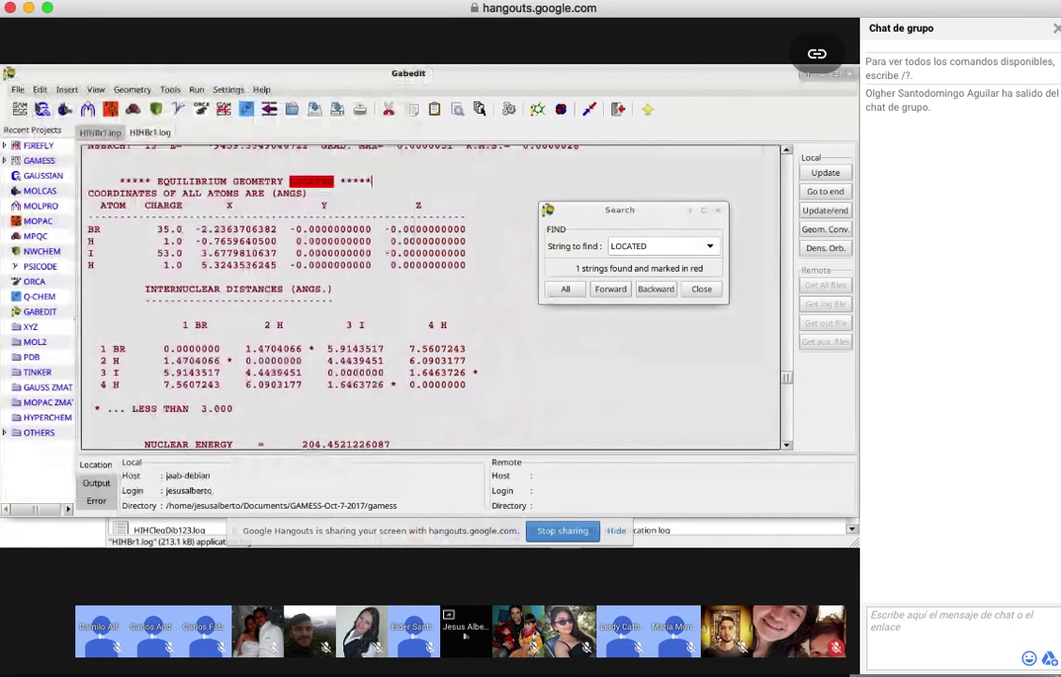
pyautogui.click(20, 109)
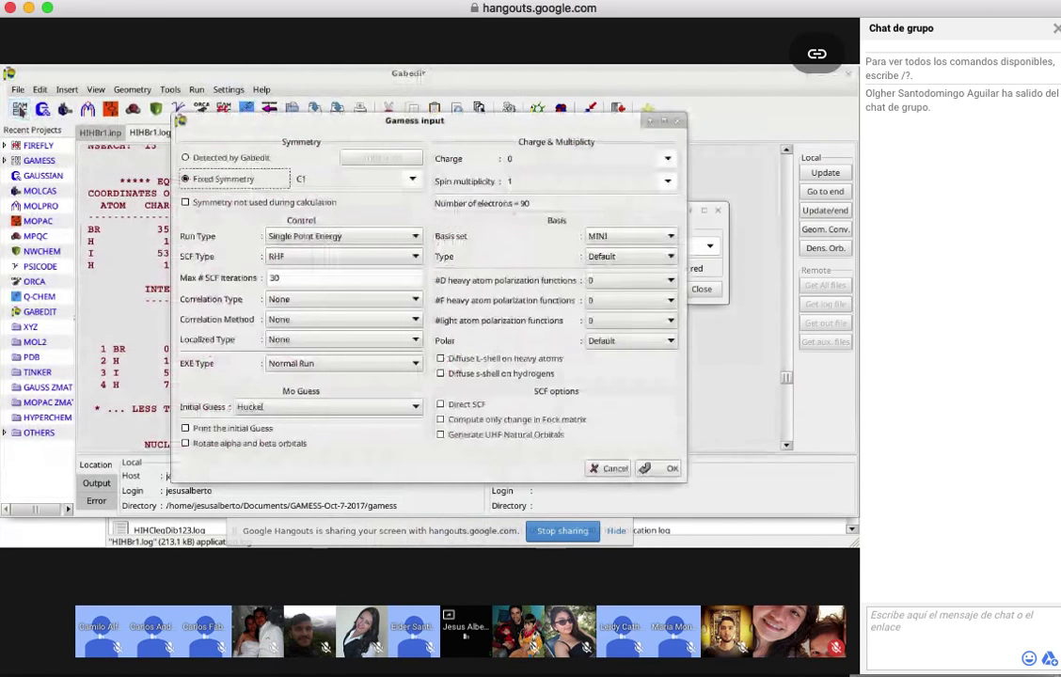
pyautogui.click(657, 470)
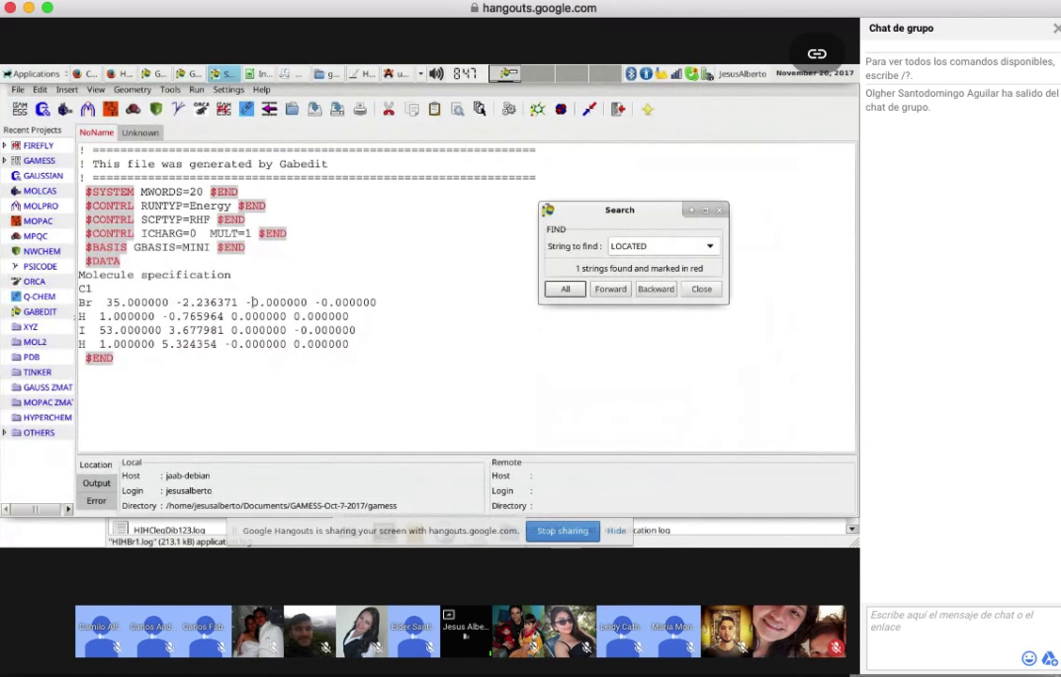
# Examine the Cartesian coordinates of the Br, I and H atoms in the $DATA group of the generated input
pyautogui.click(252, 302)
pyautogui.press('Right')
pyautogui.press('Right')
pyautogui.press('Right')
pyautogui.press('Right')
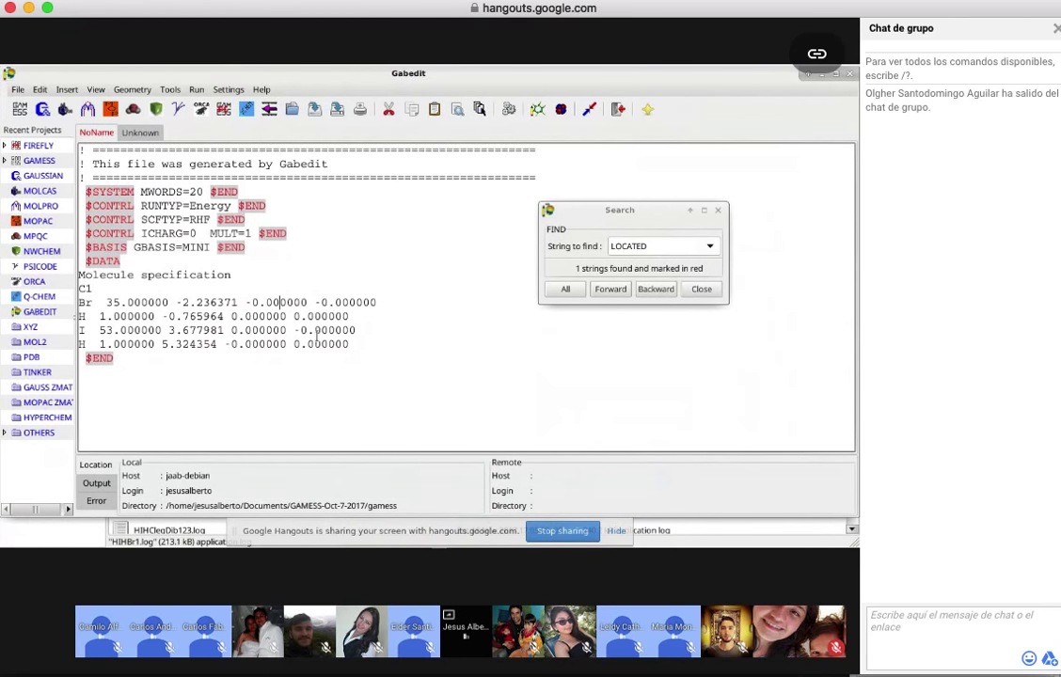
pyautogui.press('Right')
pyautogui.press('Right')
pyautogui.press('Right')
pyautogui.press('Right')
pyautogui.press('Right')
pyautogui.press('Right')
pyautogui.press('Right')
pyautogui.press('Left')
pyautogui.press('Left')
pyautogui.press('Left')
pyautogui.press('Left')
pyautogui.press('Left')
pyautogui.press('Left')
pyautogui.press('Left')
pyautogui.press('Down')
pyautogui.press('Down')
pyautogui.press('Left')
pyautogui.press('Left')
pyautogui.press('Left')
pyautogui.press('Left')
pyautogui.press('Left')
pyautogui.press('Left')
pyautogui.press('Right')
pyautogui.press('Down')
pyautogui.press('Down')
pyautogui.press('Left')
pyautogui.press('Left')
pyautogui.press('Right')
pyautogui.press('Right')
# Switch to Interaccion-HI-HBr.ods in LibreOffice Calc and clear cell E8 in the ÚLTIMO row
pyautogui.hotkey('alt', 'Tab')
pyautogui.hotkey('alt', 'Tab')
pyautogui.hotkey('alt', 'Tab')
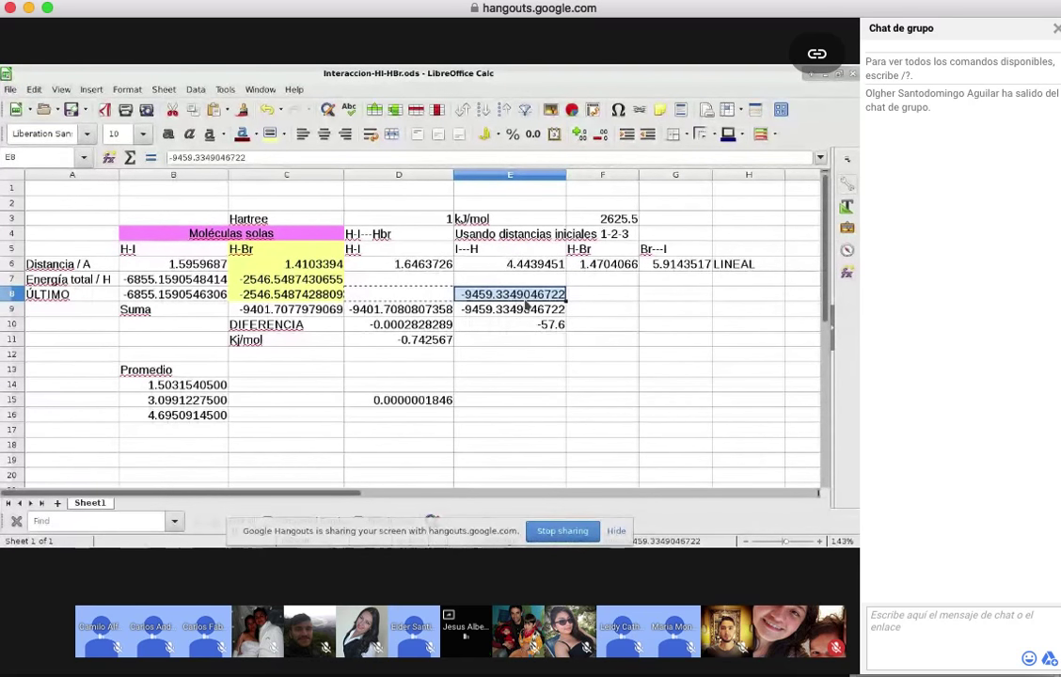
pyautogui.press('Delete')
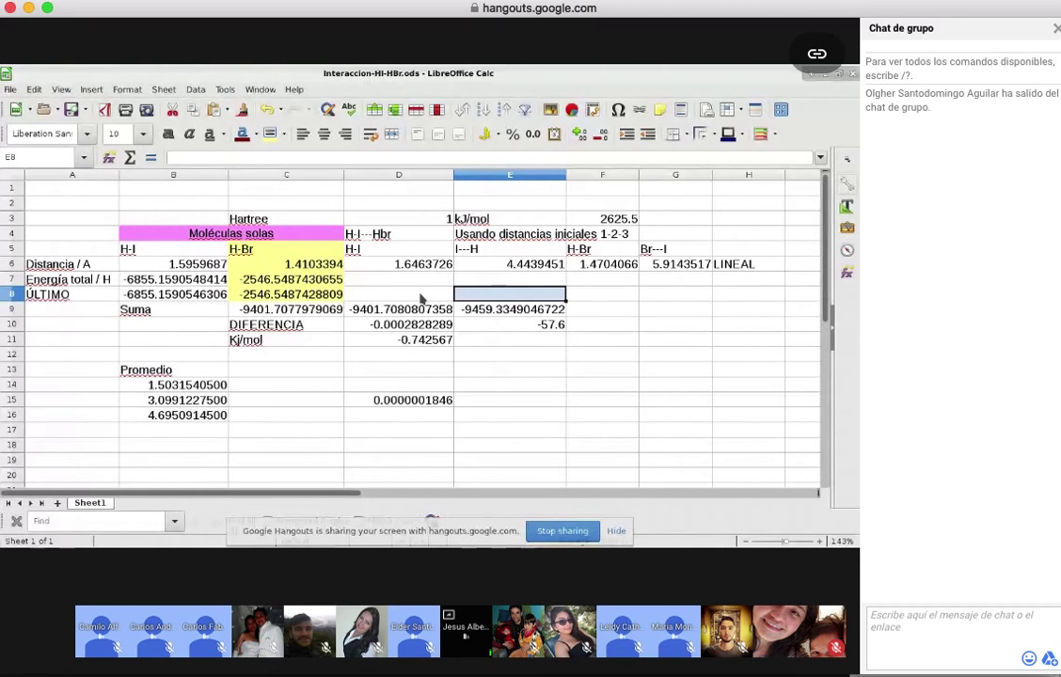
# Switch back to Gabedit and open HIHBr.inp from the gamess folder, discarding the unsaved NoName input
pyautogui.hotkey('alt', 'Tab')
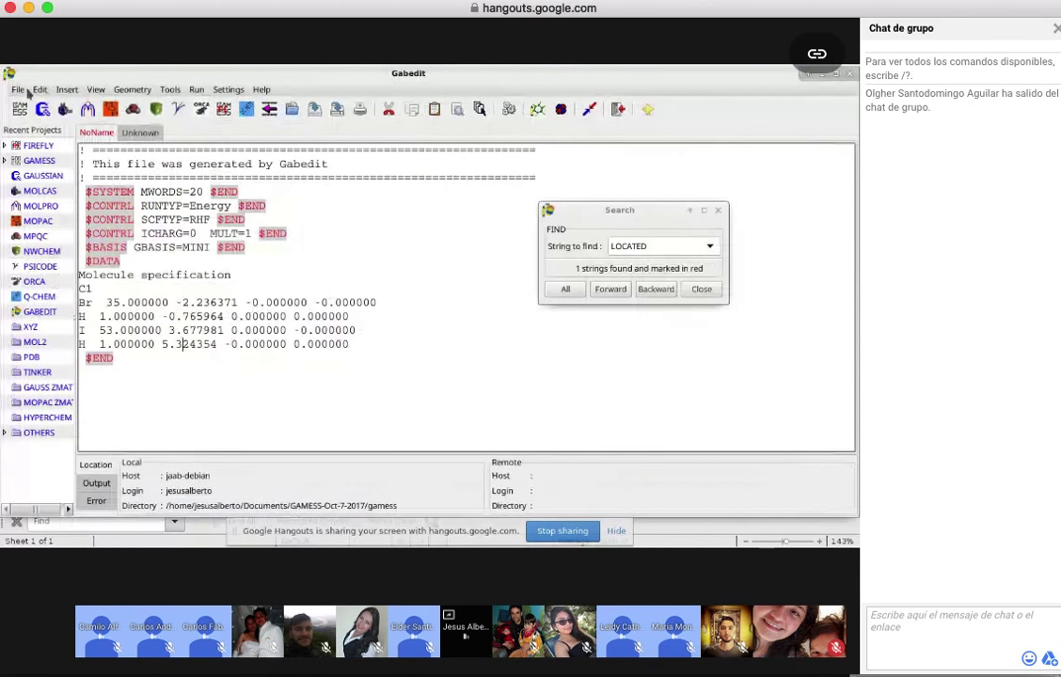
pyautogui.click(17, 88)
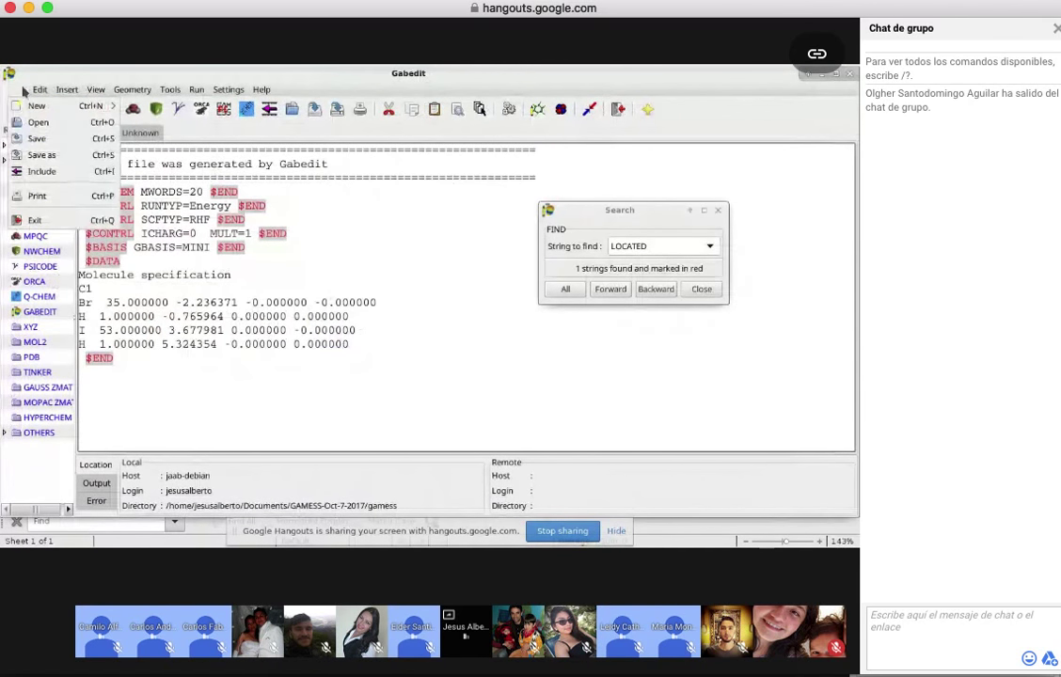
pyautogui.click(37, 123)
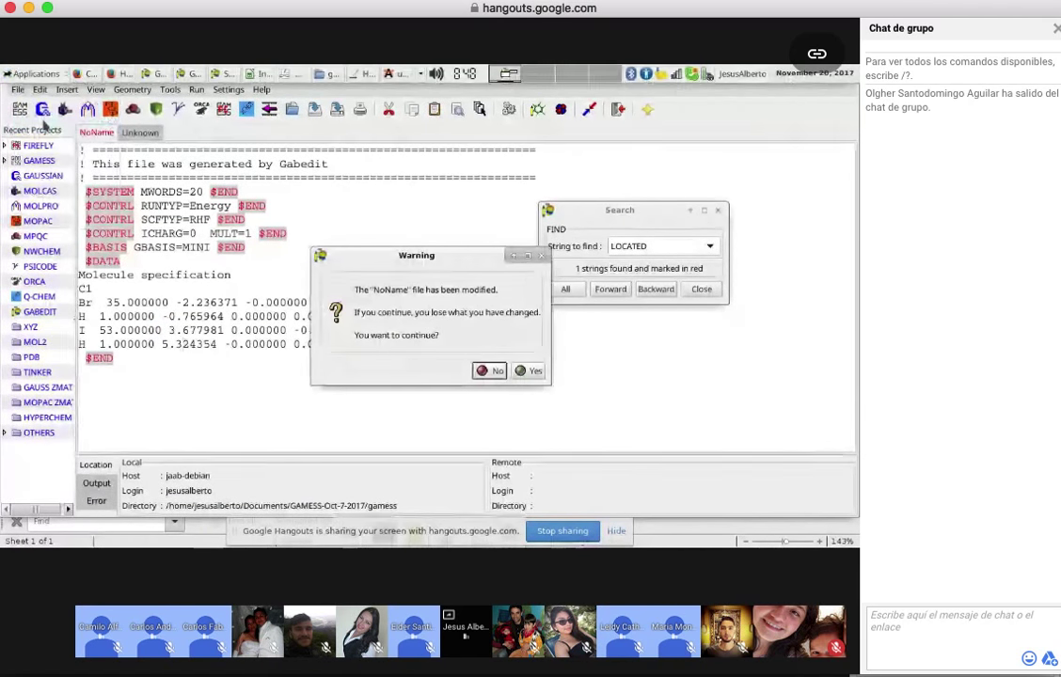
pyautogui.click(529, 372)
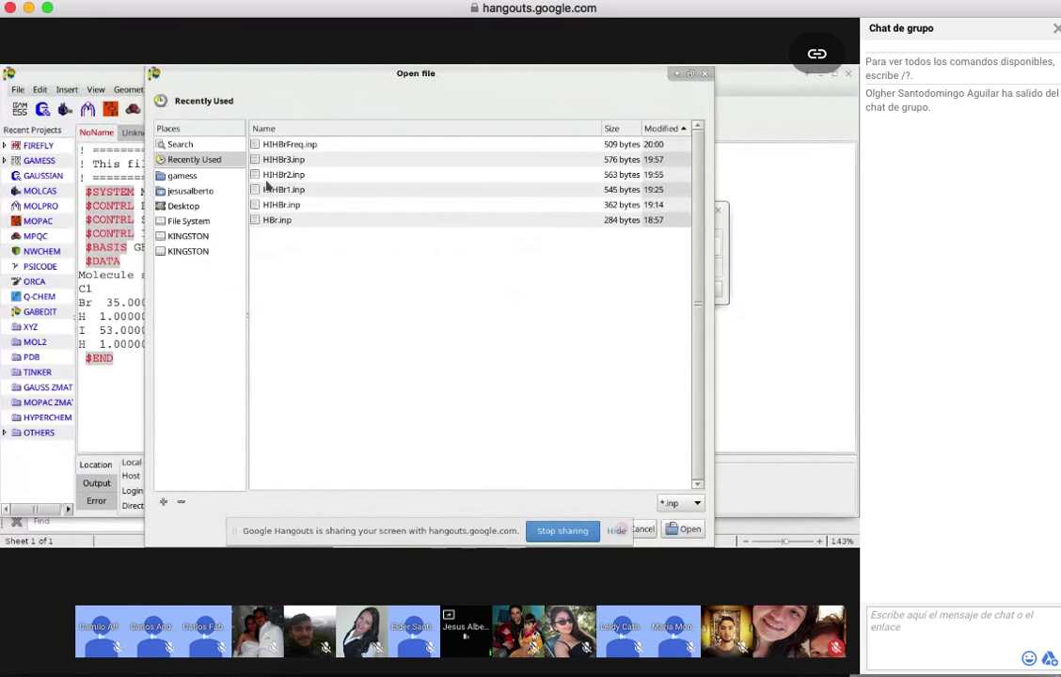
pyautogui.click(182, 176)
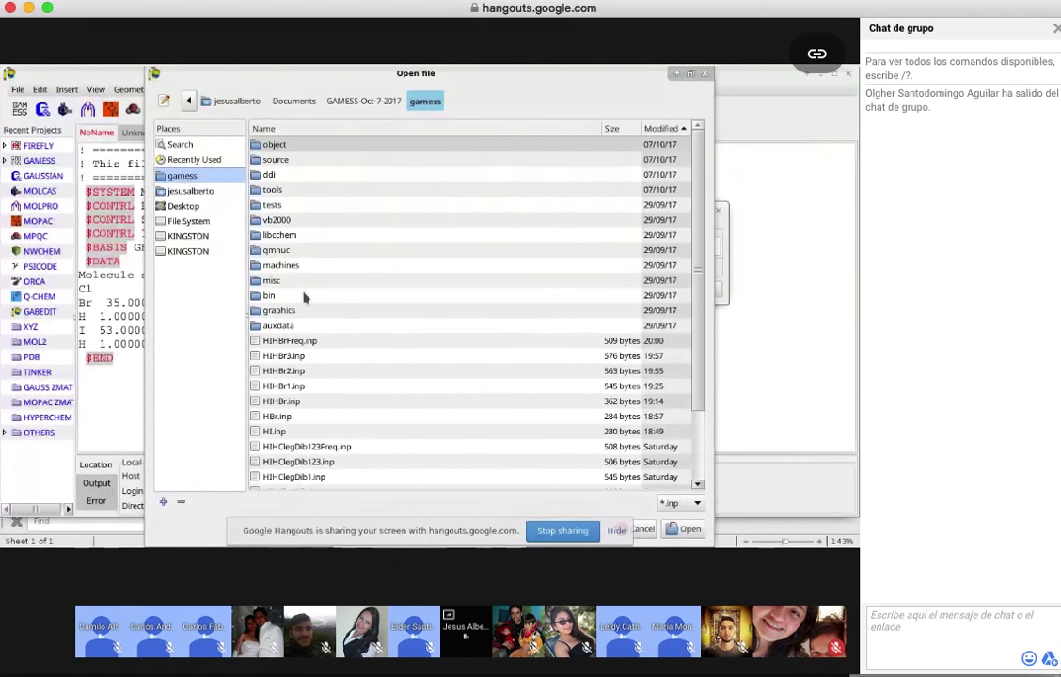
pyautogui.click(282, 402)
pyautogui.doubleClick(283, 402)
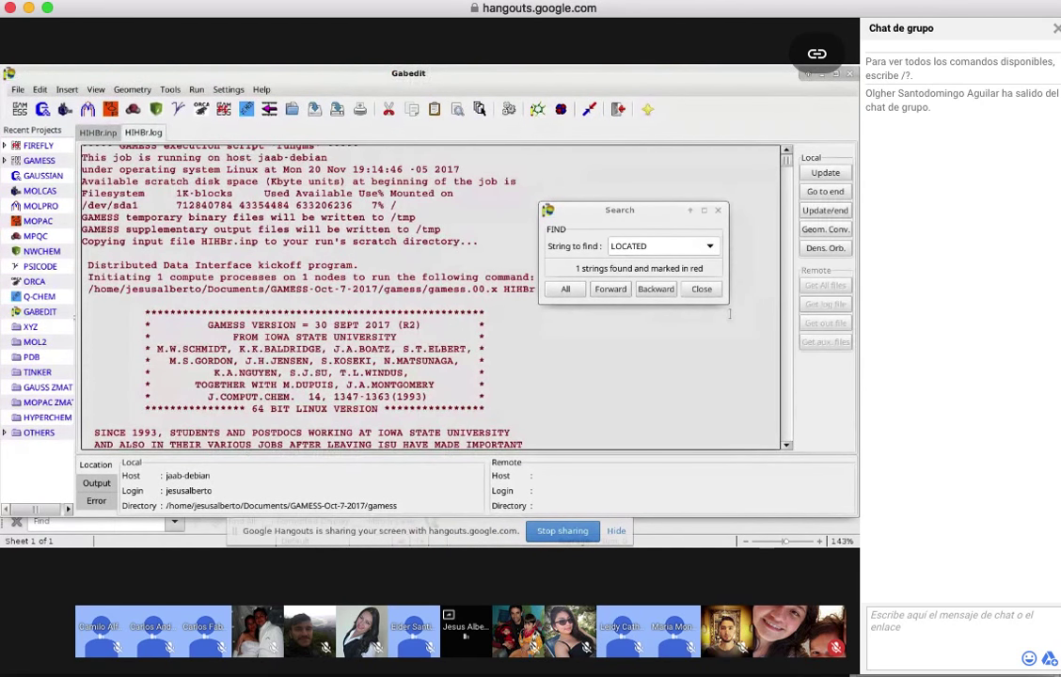
# Load HIHBr.log up to its end and search it for all occurrences of "TOTAL ENERGY"
pyautogui.click(825, 210)
pyautogui.doubleClick(640, 245)
pyautogui.write('TOTAL ENERGY')
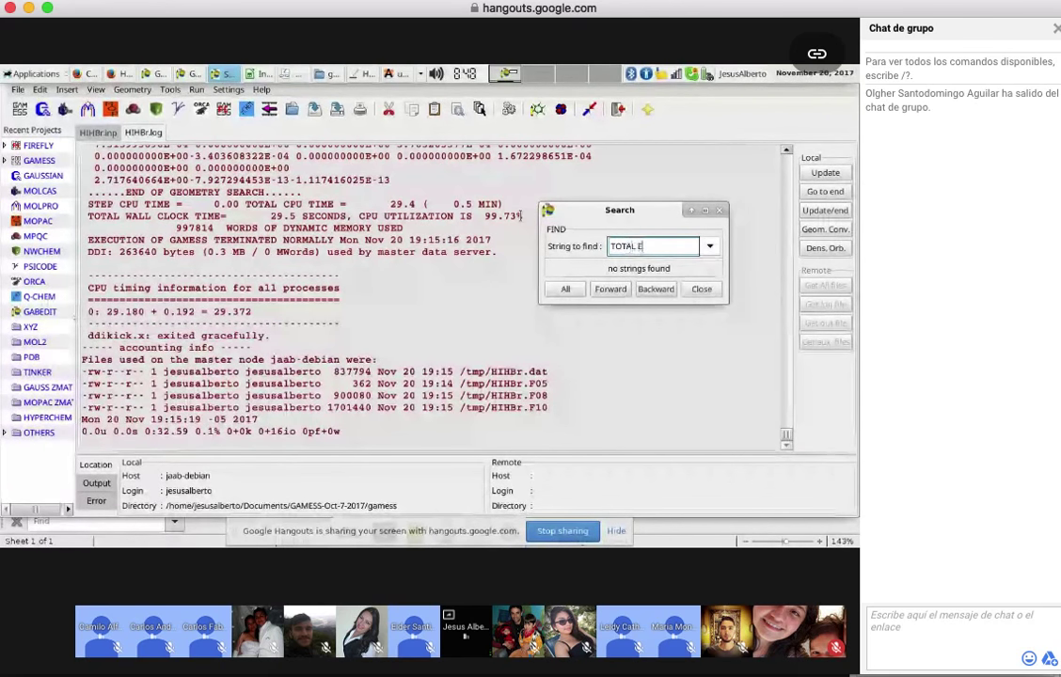
pyautogui.click(565, 288)
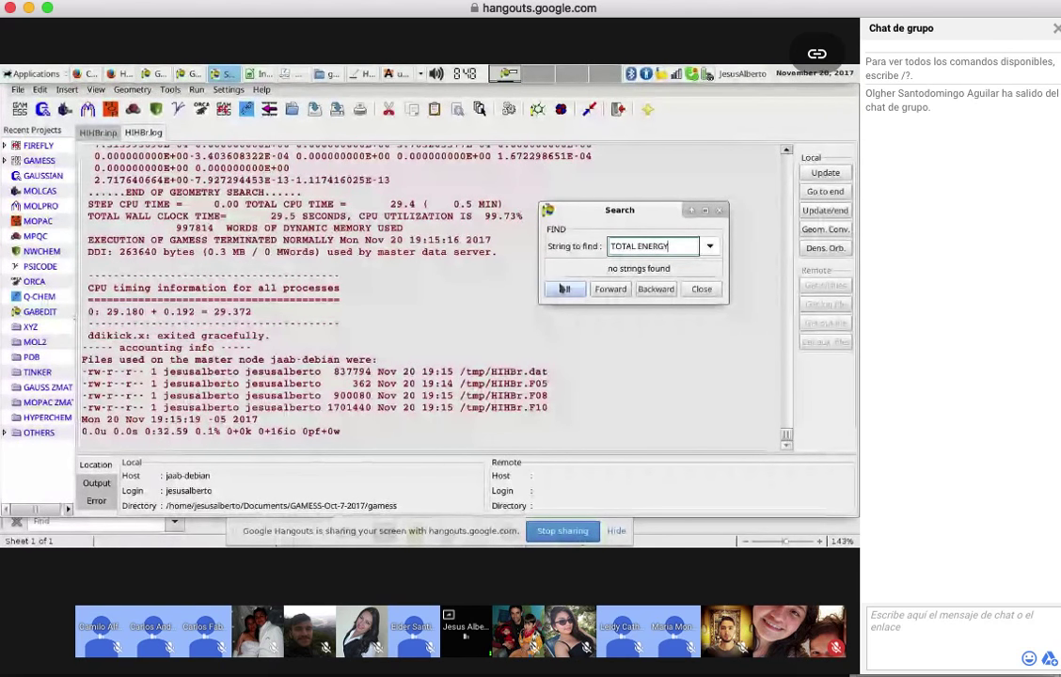
# Step forward through the "TOTAL ENERGY" matches in HIHBr.log up to the one under ENERGY COMPONENTS
pyautogui.click(611, 289)
pyautogui.click(611, 289)
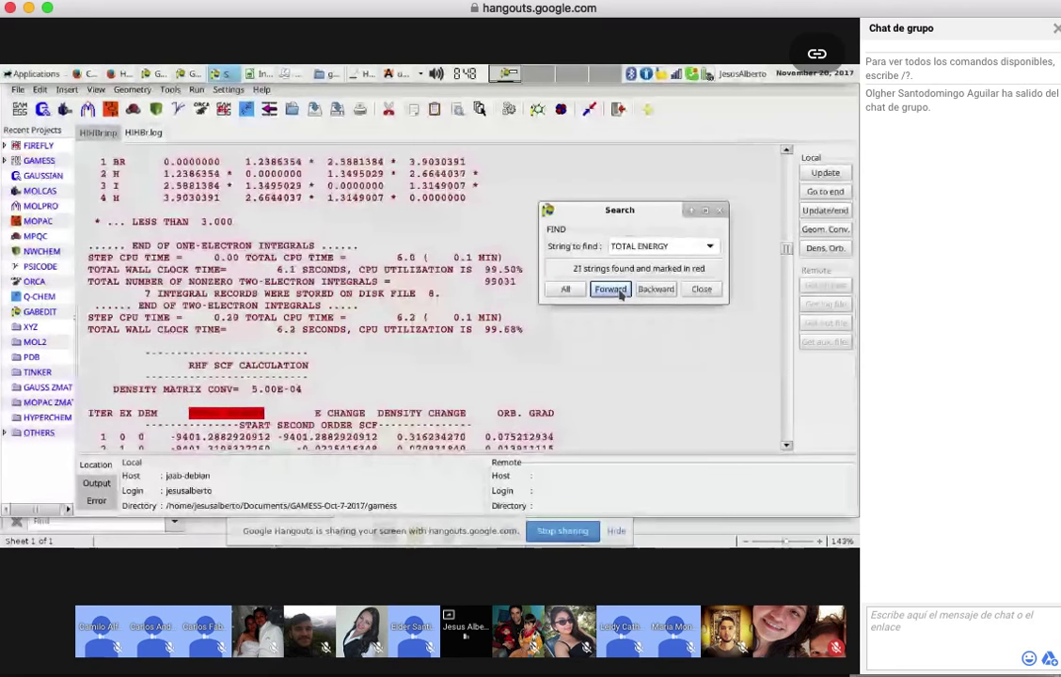
pyautogui.click(610, 289)
pyautogui.click(610, 289)
pyautogui.click(611, 289)
pyautogui.click(611, 288)
pyautogui.click(610, 289)
pyautogui.click(610, 289)
pyautogui.click(611, 289)
pyautogui.click(610, 289)
pyautogui.click(610, 288)
pyautogui.click(611, 289)
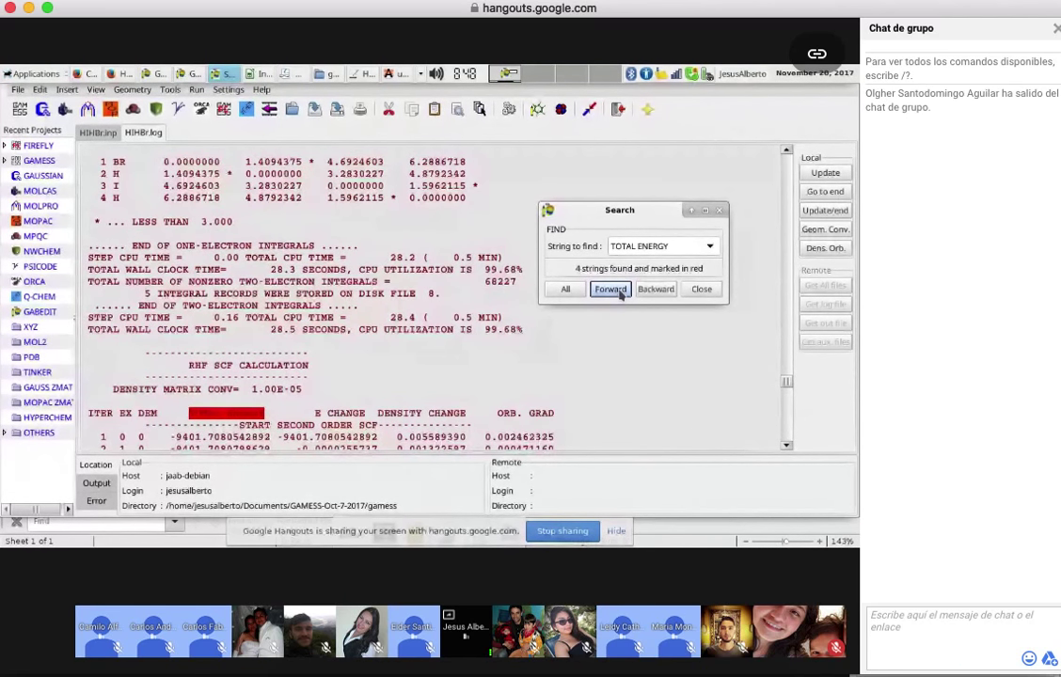
pyautogui.click(610, 288)
pyautogui.click(613, 289)
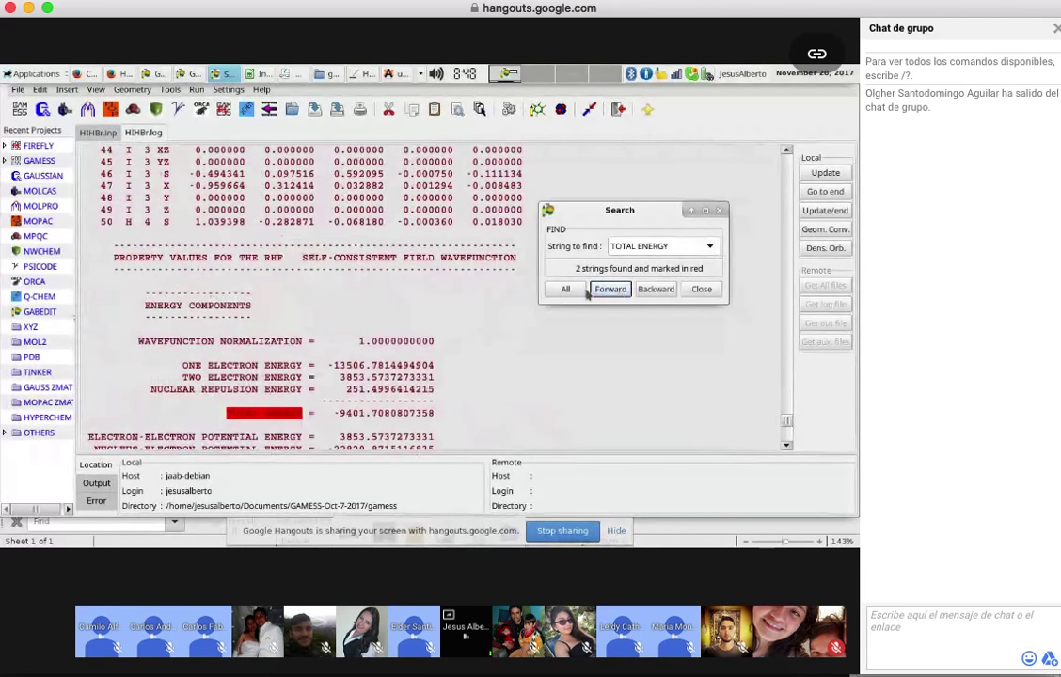
# Go back to the "TOTAL ENERGY" match before MOLECULAR ORBITALS and examine the internuclear distances table above it
pyautogui.click(655, 290)
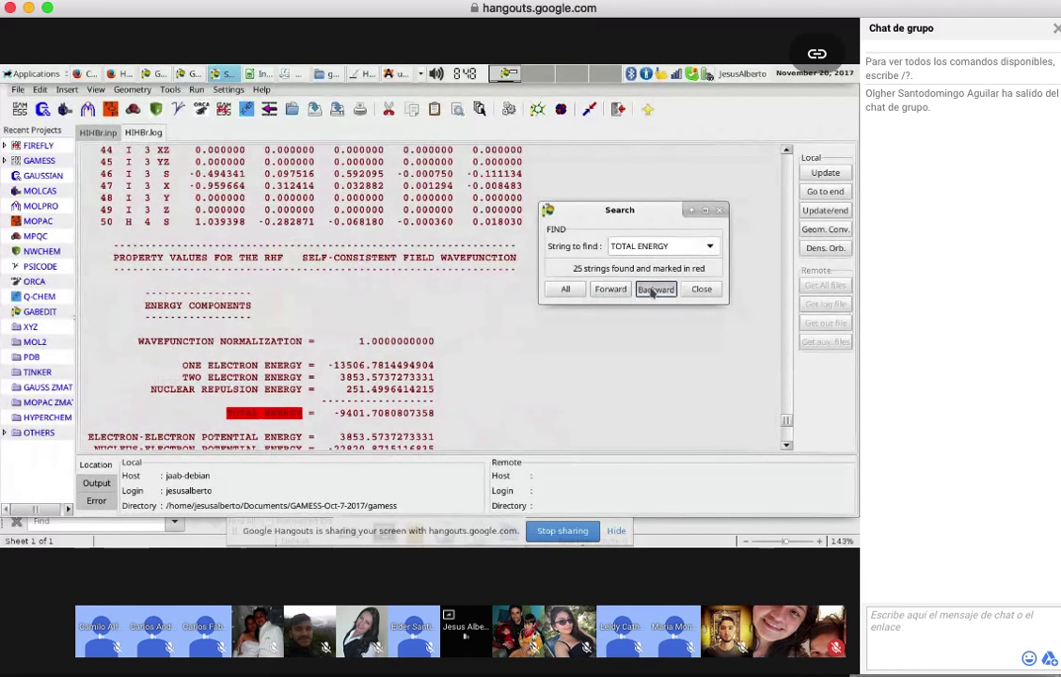
pyautogui.click(655, 290)
pyautogui.scroll(1, 398, 198)
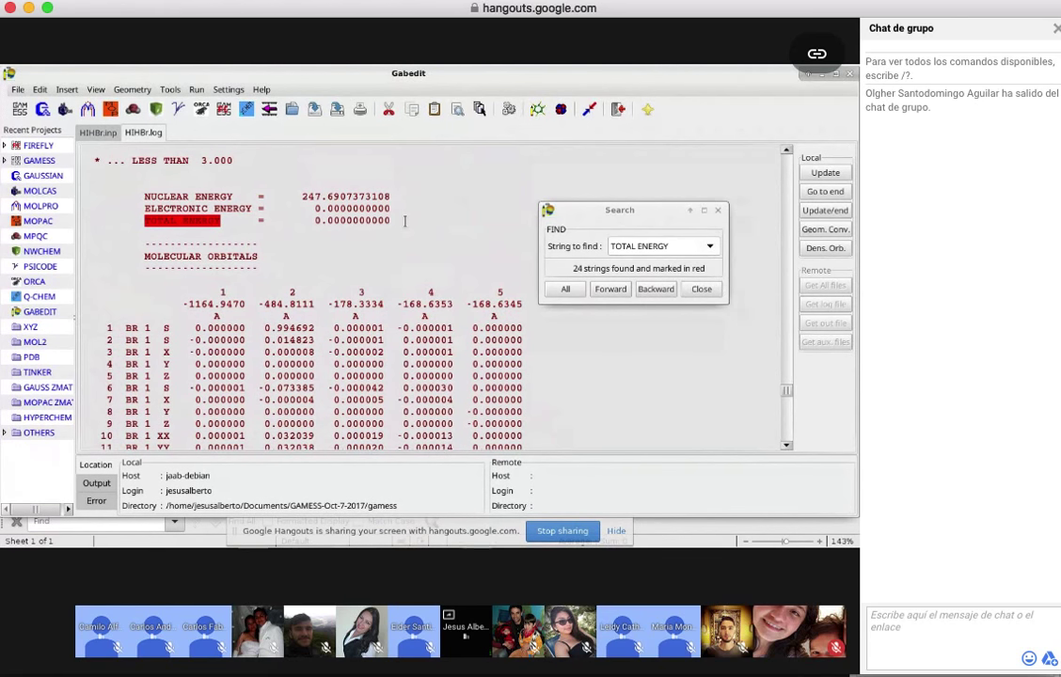
pyautogui.scroll(1, 405, 221)
pyautogui.scroll(2, 404, 221)
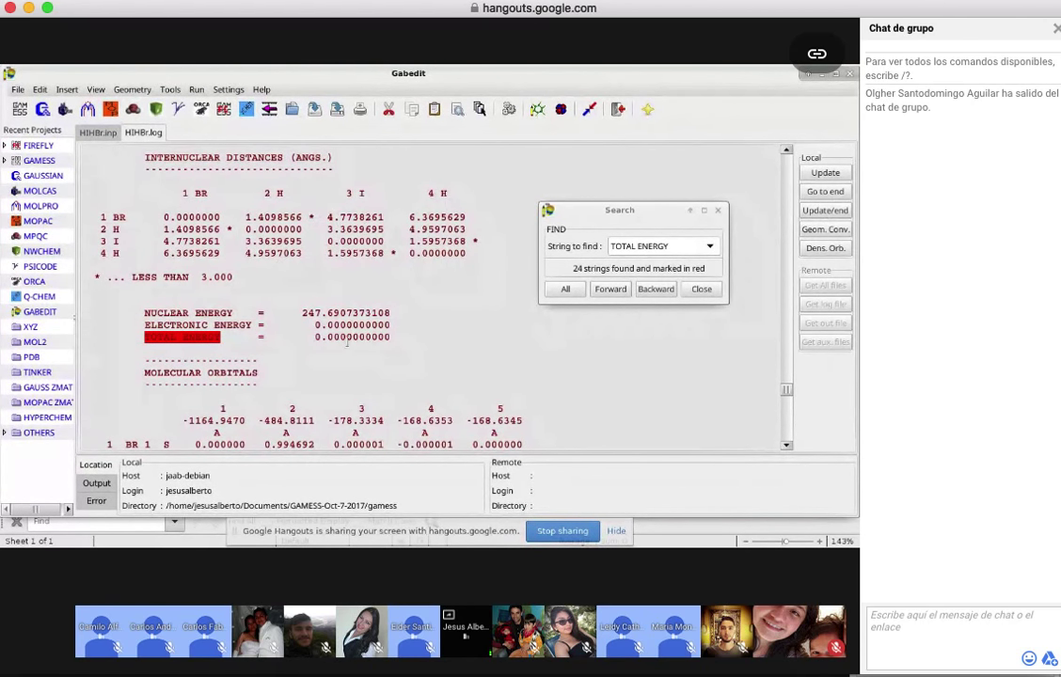
# Advance to the last "TOTAL ENERGY" match, under ENERGY ANALYSIS, and highlight its value in the log
pyautogui.click(613, 291)
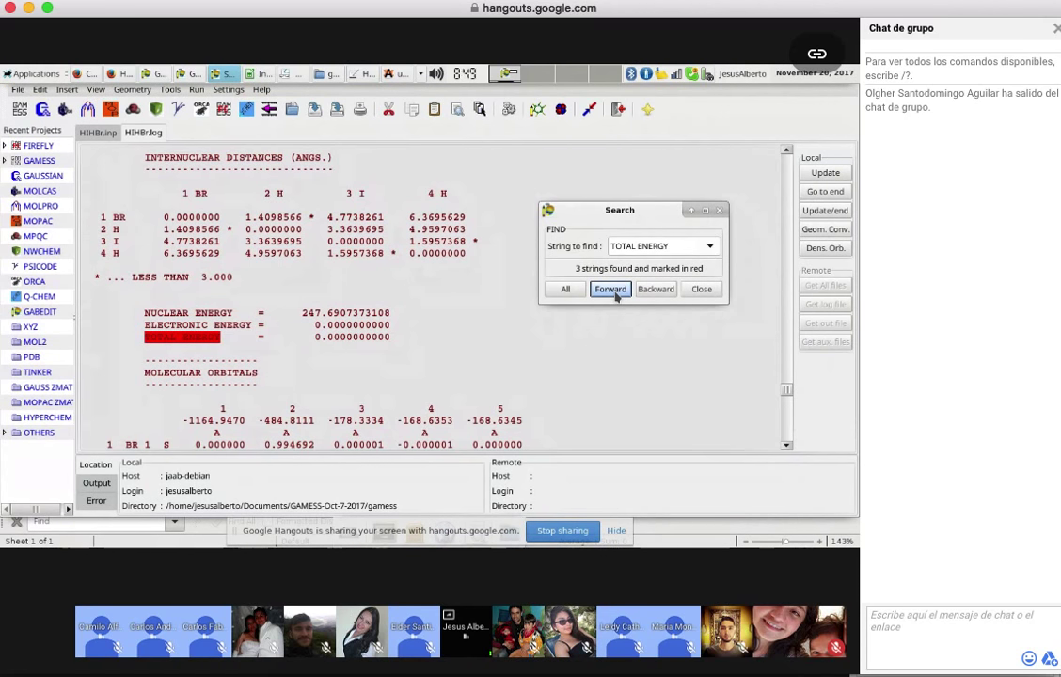
pyautogui.click(610, 289)
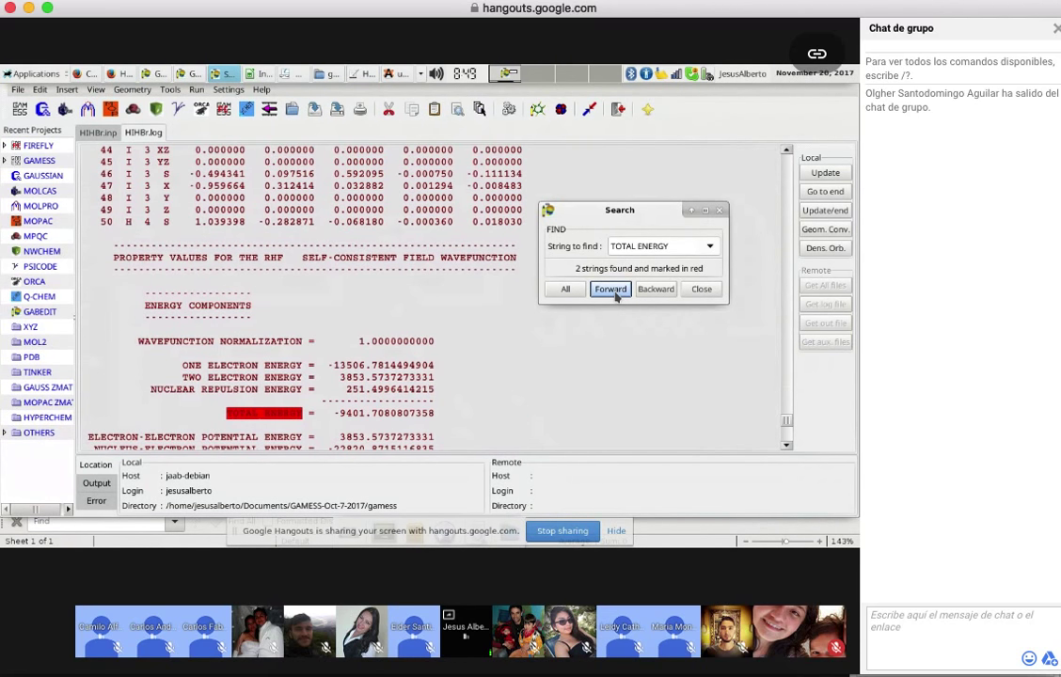
pyautogui.click(610, 289)
pyautogui.click(611, 290)
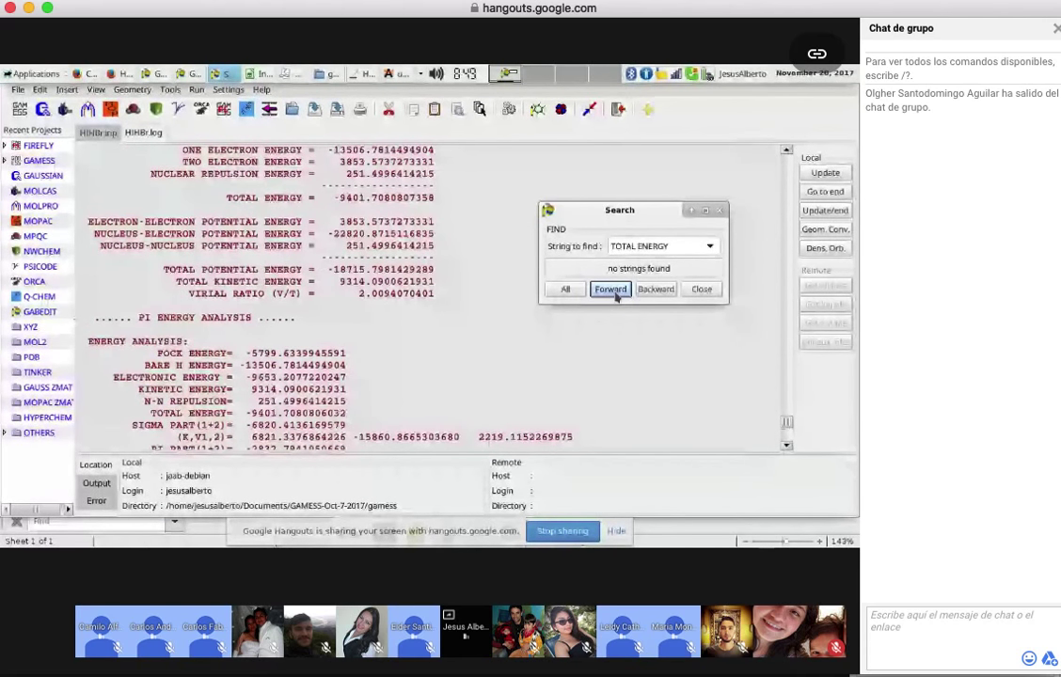
pyautogui.click(663, 291)
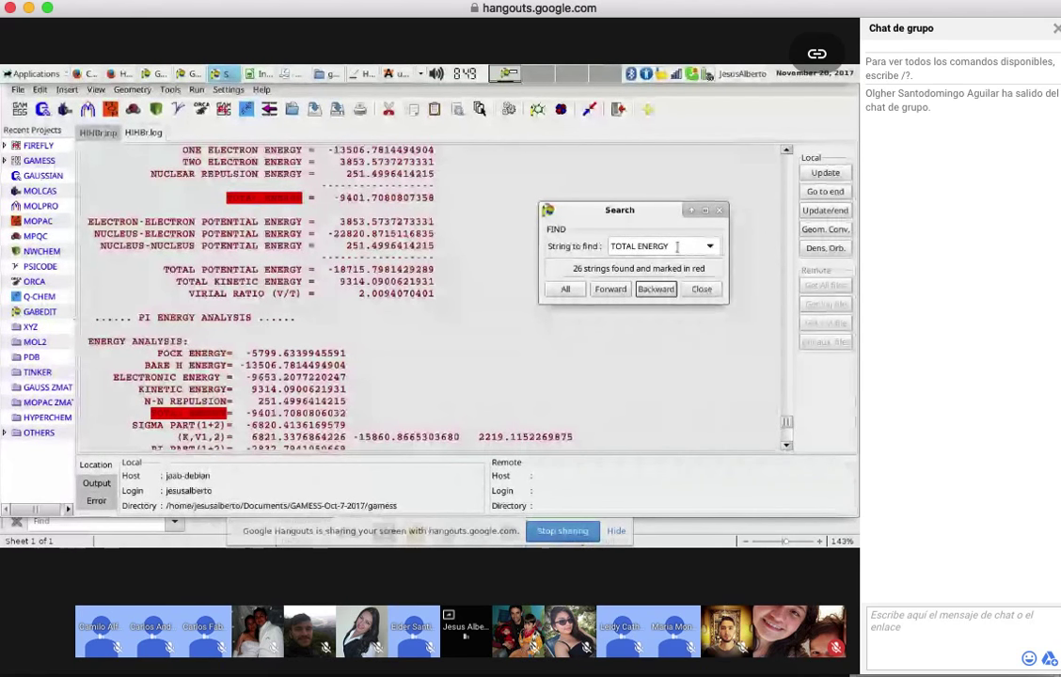
pyautogui.moveTo(676, 252); pyautogui.dragTo(593, 249)
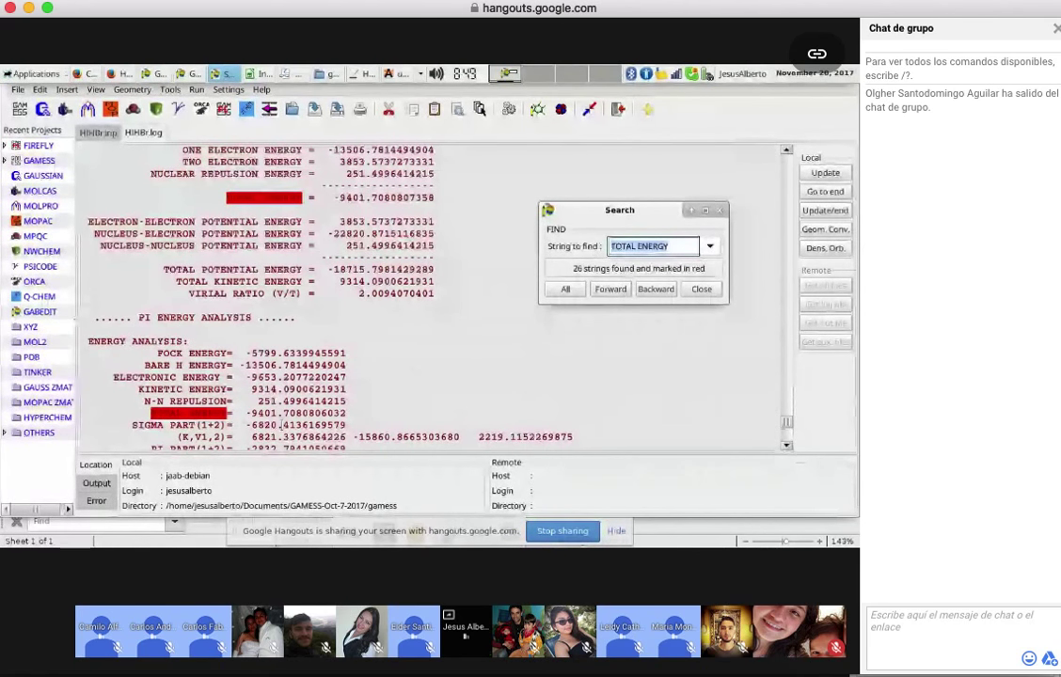
pyautogui.moveTo(244, 412); pyautogui.dragTo(346, 413)
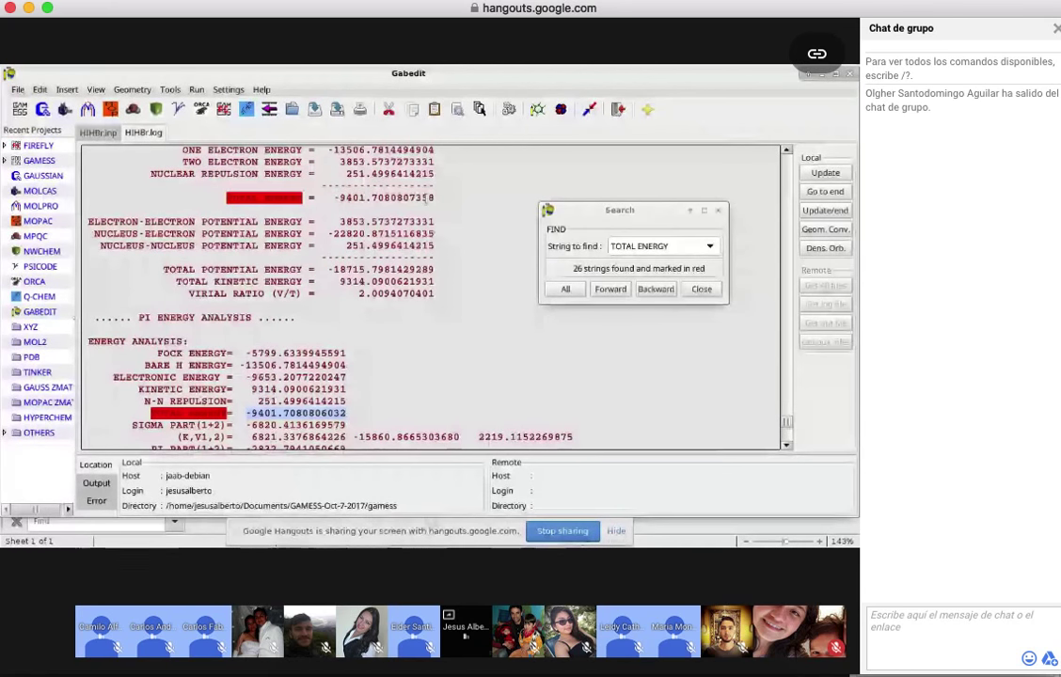
# Look through the orbital coefficients preceding ENERGY COMPONENTS and return to the last two "TOTAL ENERGY" matches
pyautogui.scroll(10, 438, 237)
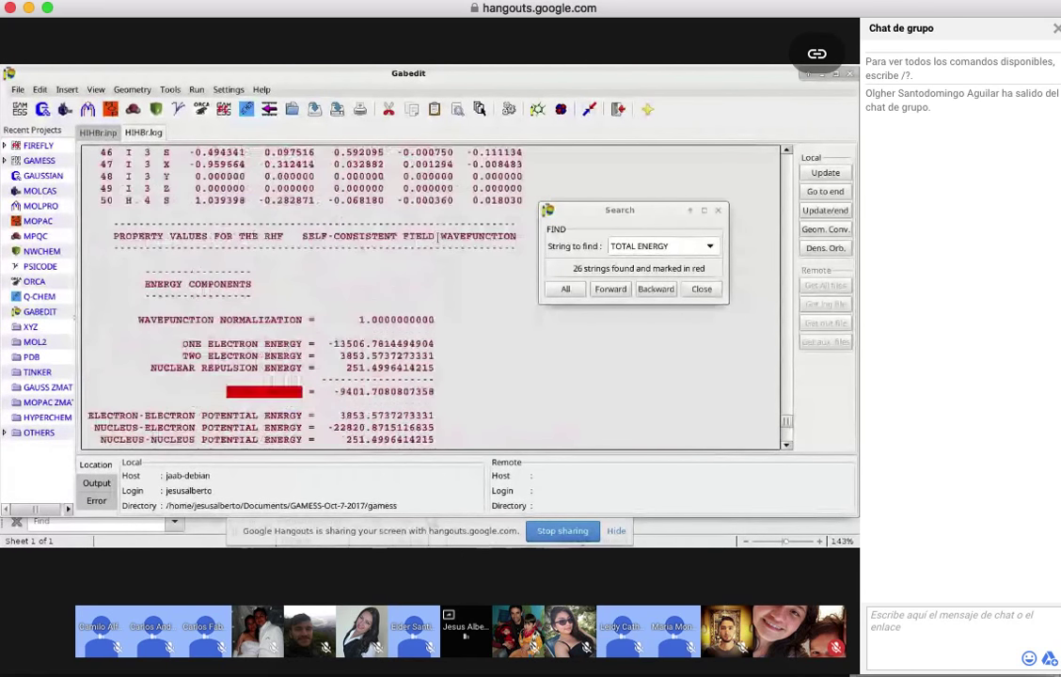
pyautogui.scroll(10, 437, 237)
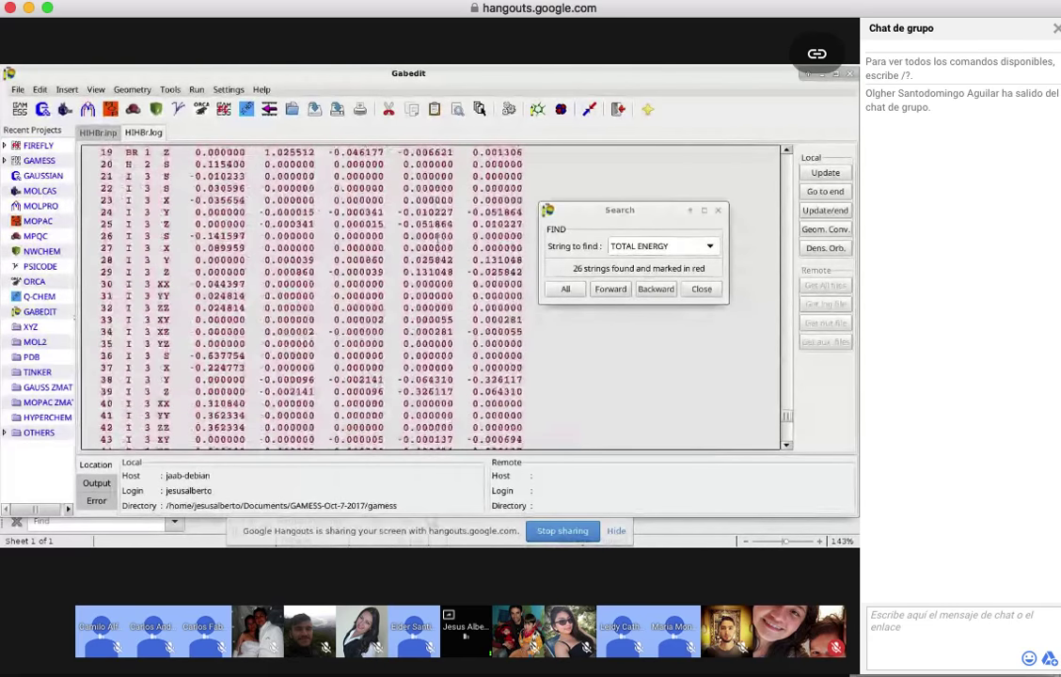
pyautogui.scroll(10, 437, 237)
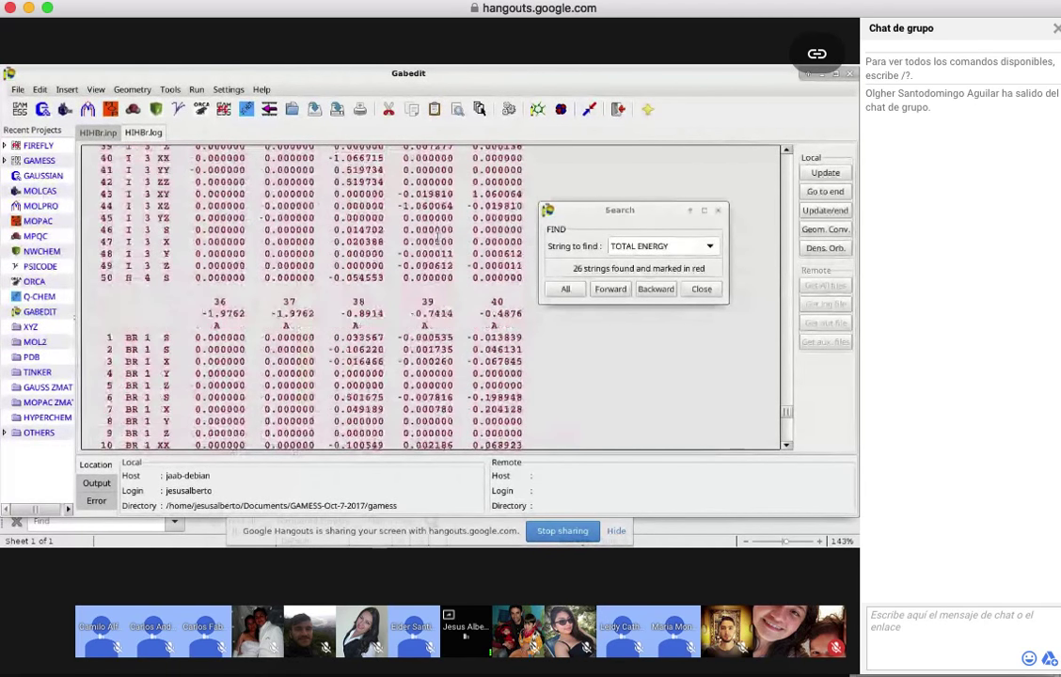
pyautogui.scroll(10, 437, 236)
pyautogui.click(610, 288)
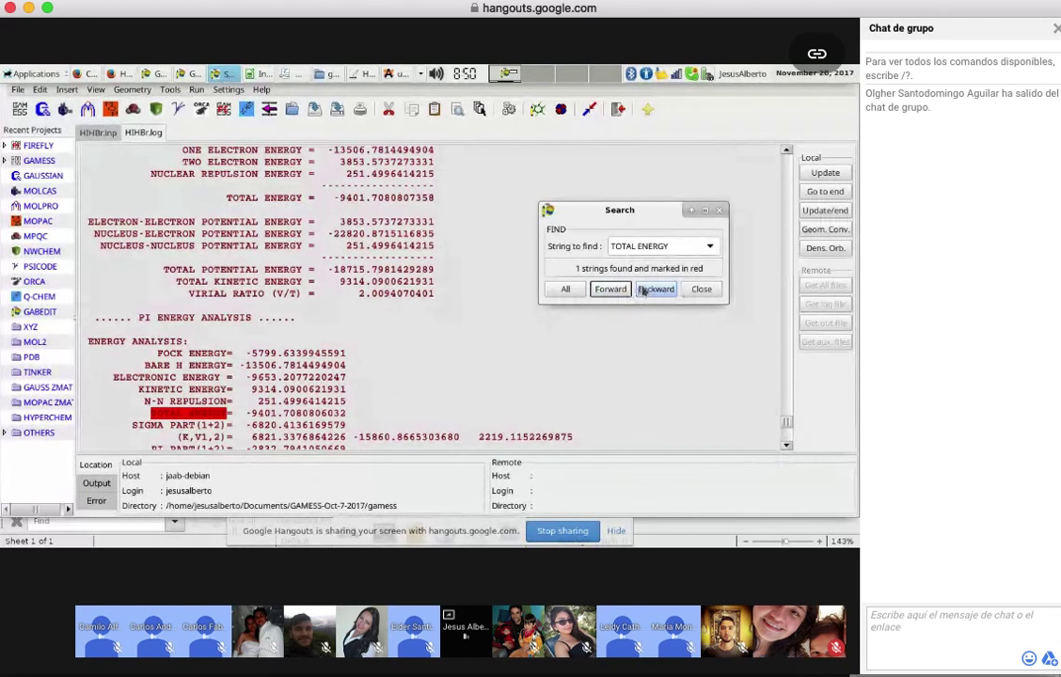
pyautogui.click(645, 289)
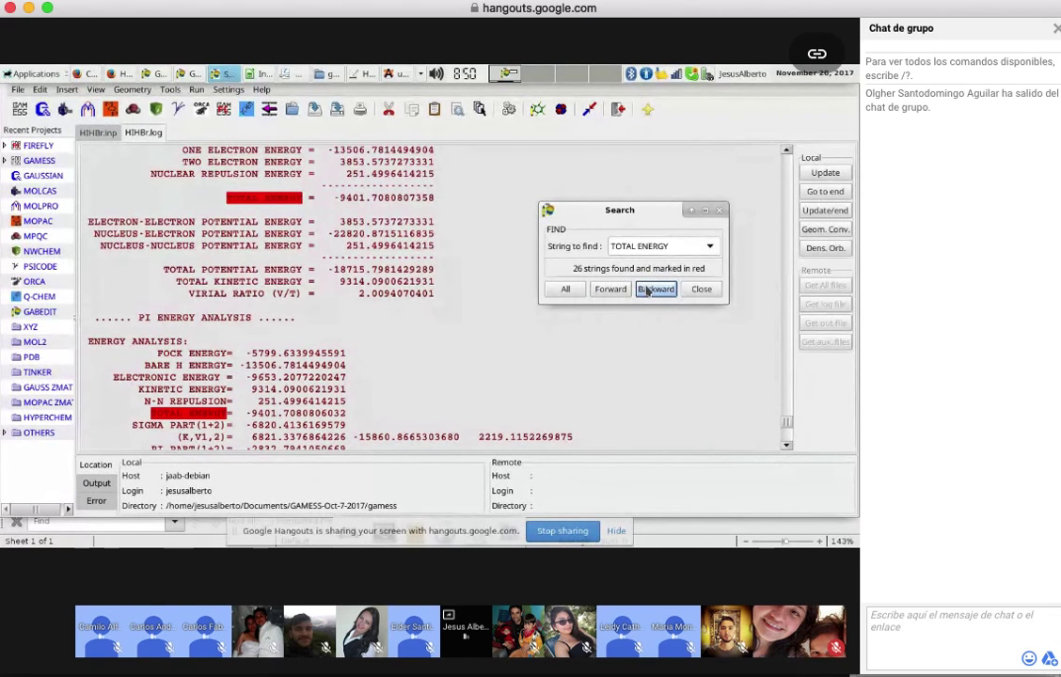
pyautogui.click(611, 290)
pyautogui.click(612, 290)
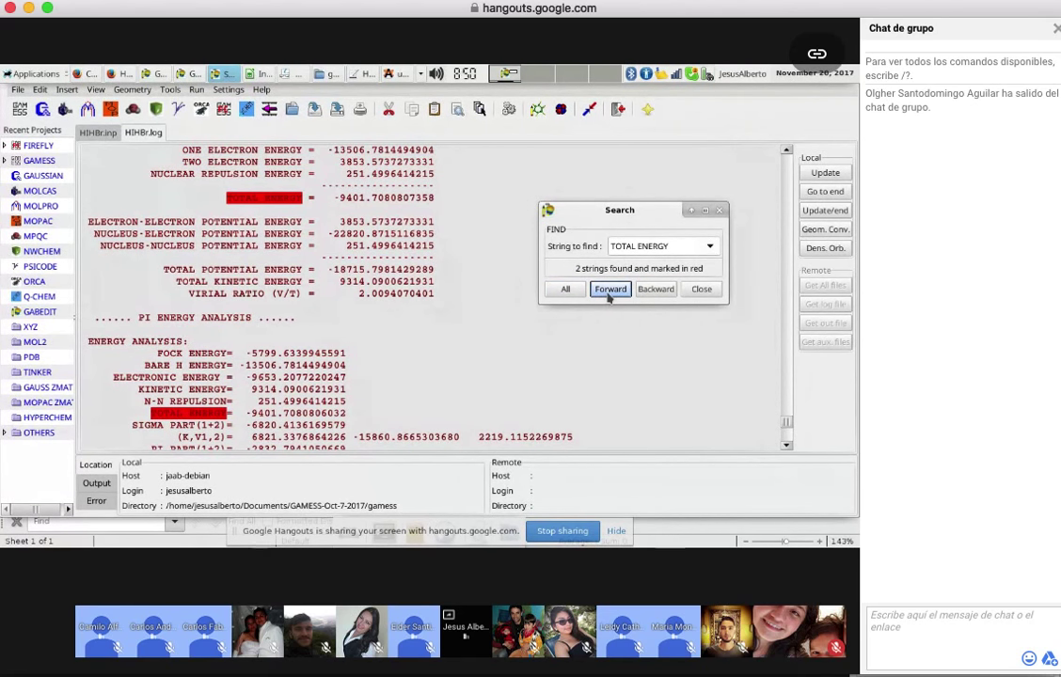
# Compare the total energies under ENERGY COMPONENTS and ENERGY ANALYSIS, and step back to the earlier SCF iteration matches
pyautogui.click(417, 308)
pyautogui.scroll(1, 417, 308)
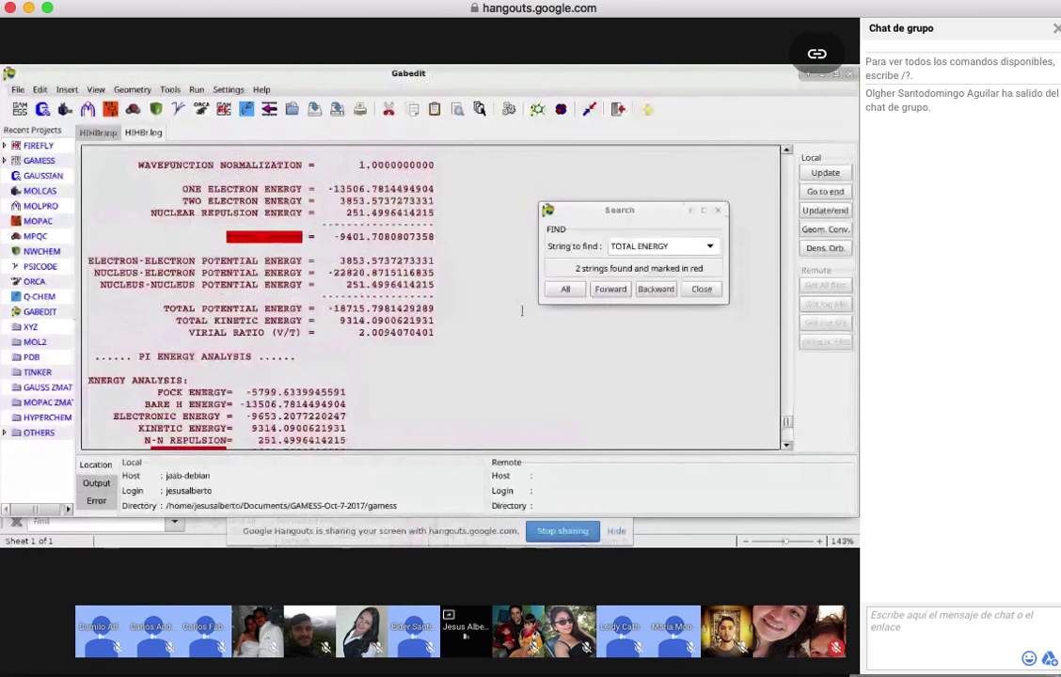
pyautogui.click(611, 290)
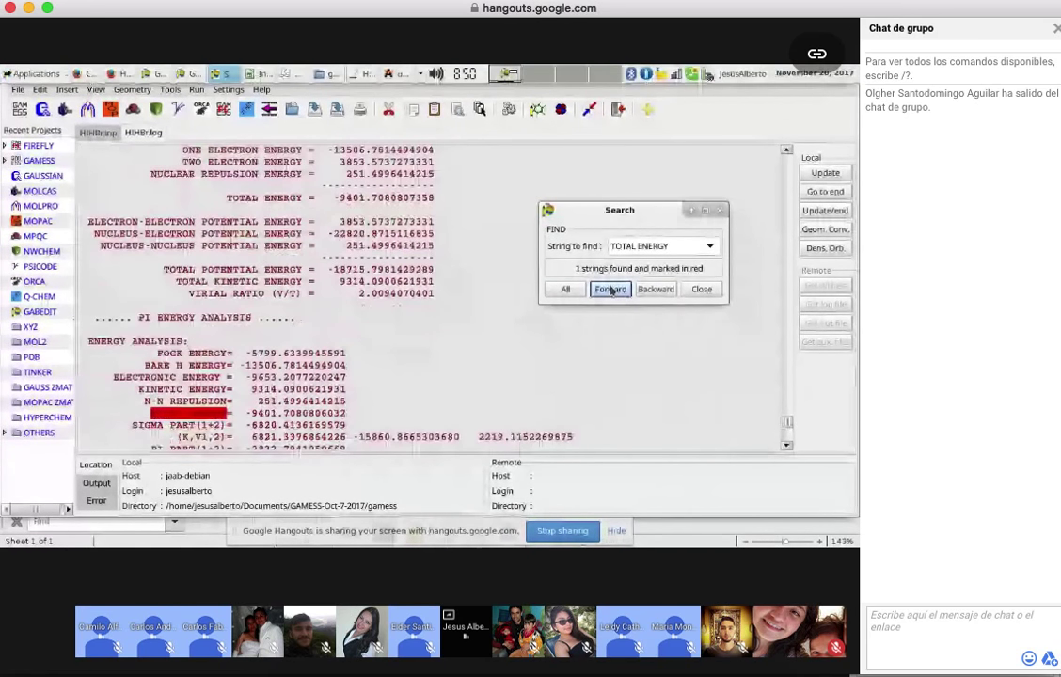
pyautogui.click(611, 290)
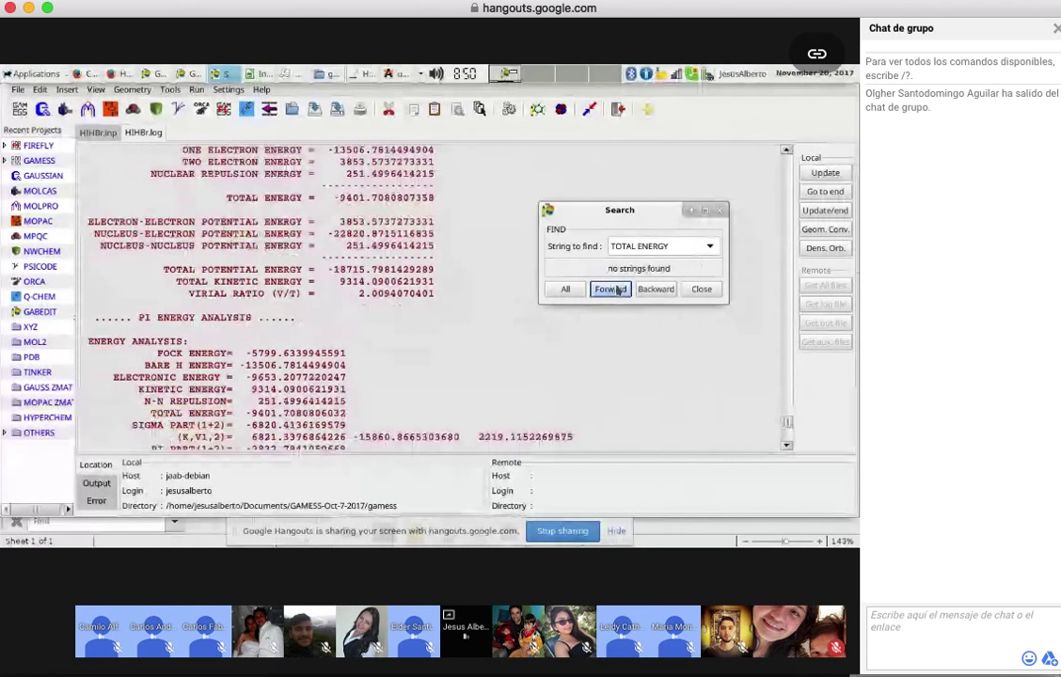
pyautogui.click(656, 288)
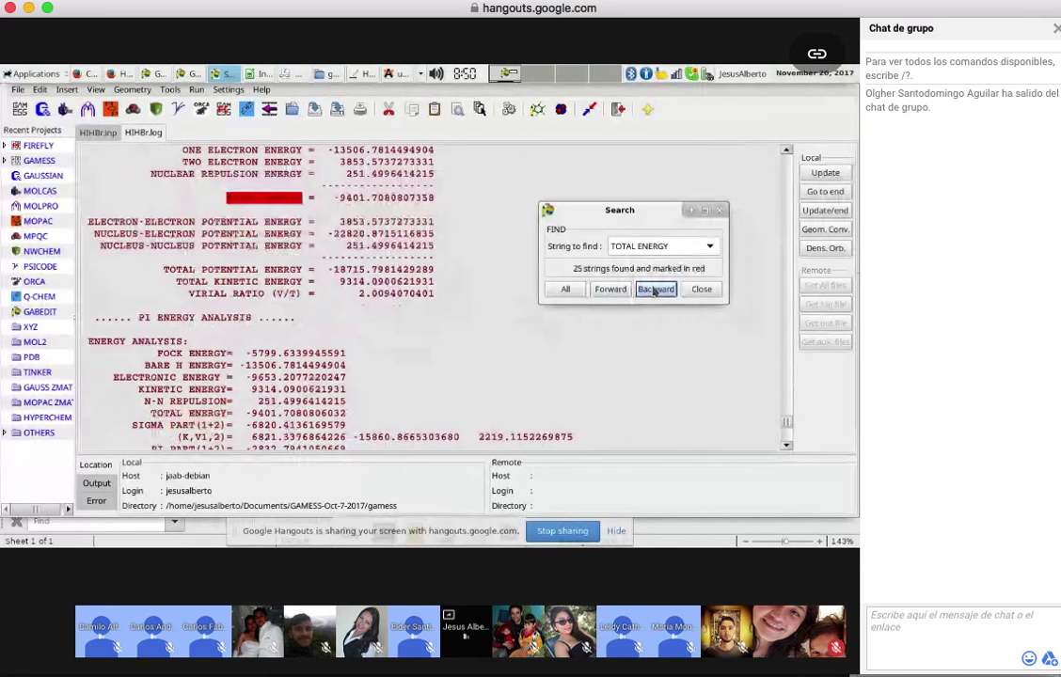
pyautogui.click(656, 289)
pyautogui.click(612, 290)
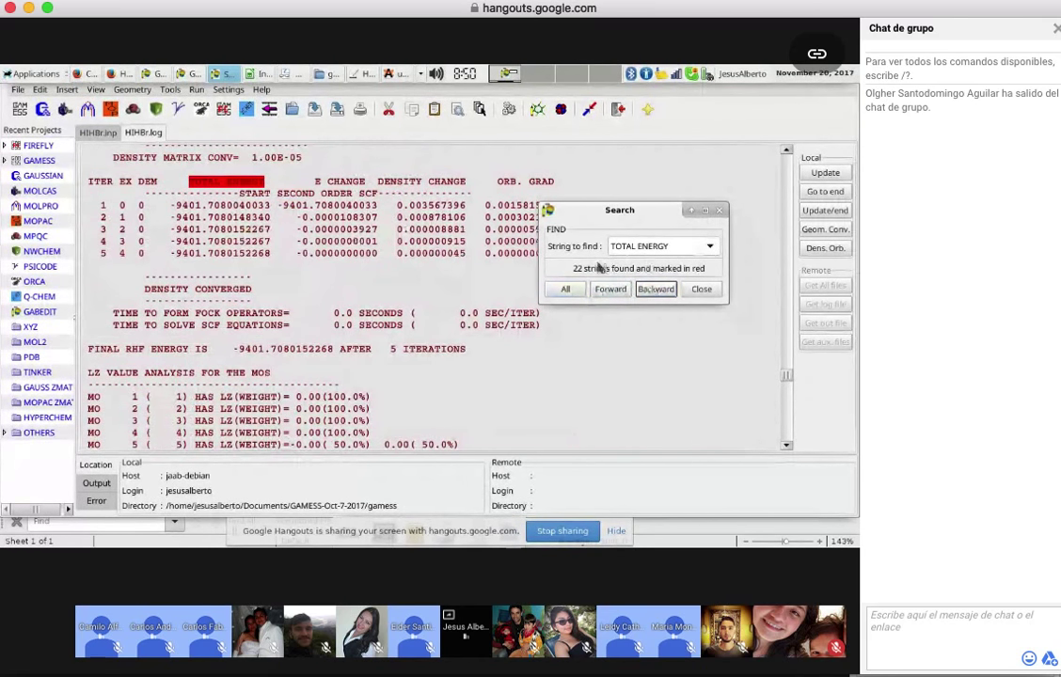
# Search again from the first "TOTAL ENERGY" match and step forward to the one just before MOLECULAR ORBITALS
pyautogui.click(617, 290)
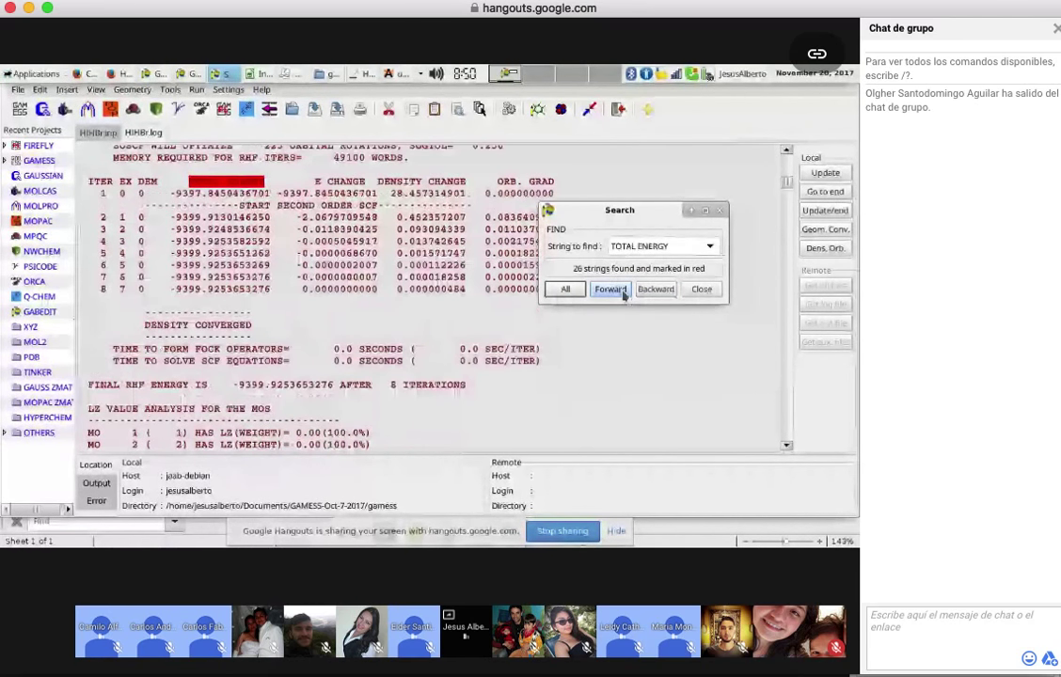
pyautogui.click(623, 292)
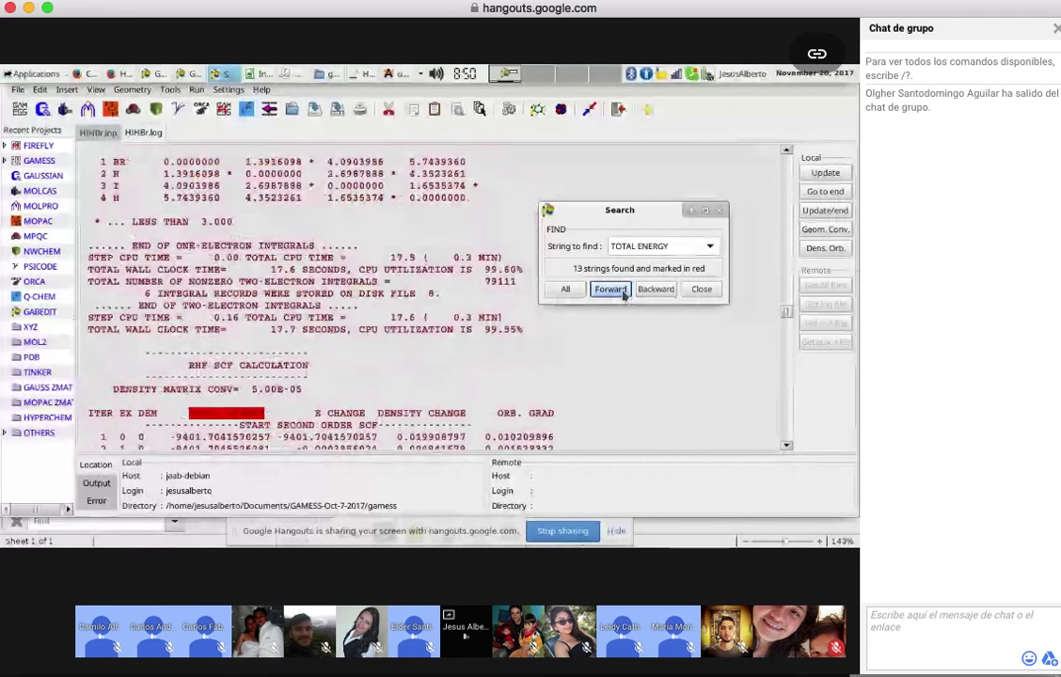
pyautogui.click(623, 290)
pyautogui.click(624, 291)
pyautogui.click(624, 291)
pyautogui.click(624, 290)
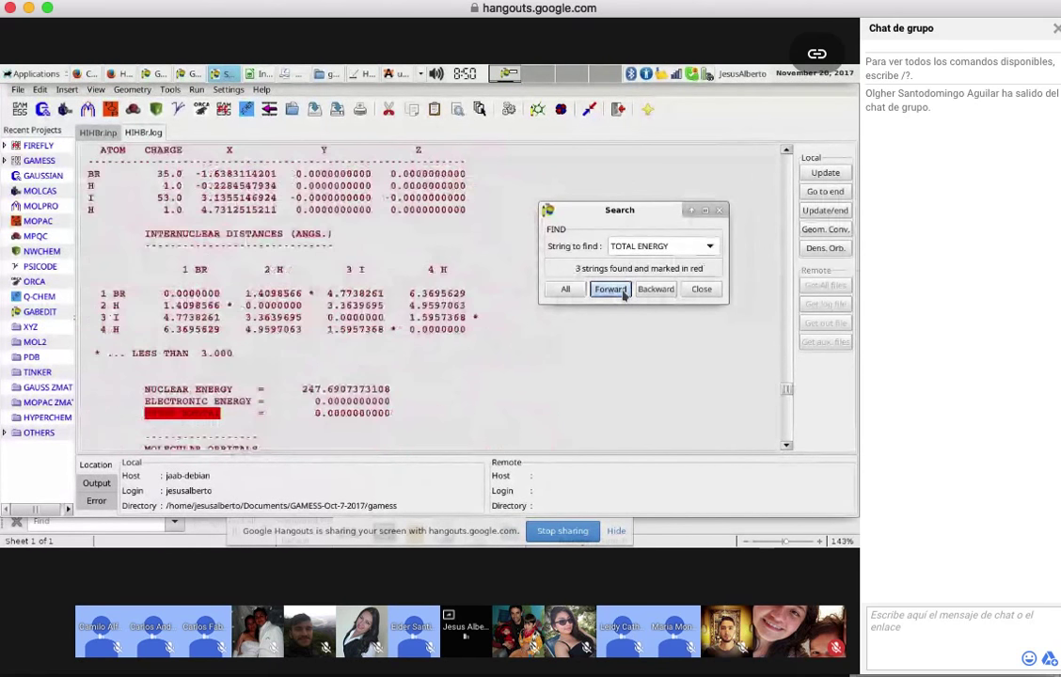
# Examine the nuclear, electronic and total energy lines and the first block of molecular orbital coefficients
pyautogui.click(357, 396)
pyautogui.scroll(-1, 357, 396)
pyautogui.scroll(-1, 357, 396)
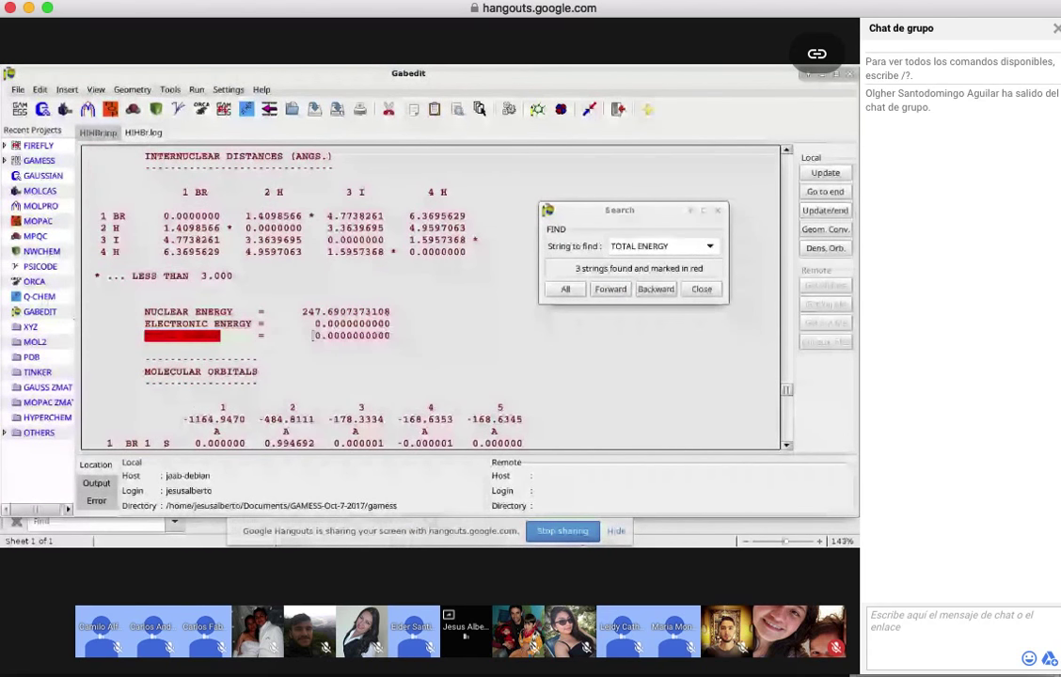
pyautogui.scroll(-2, 469, 321)
pyautogui.scroll(-15, 469, 322)
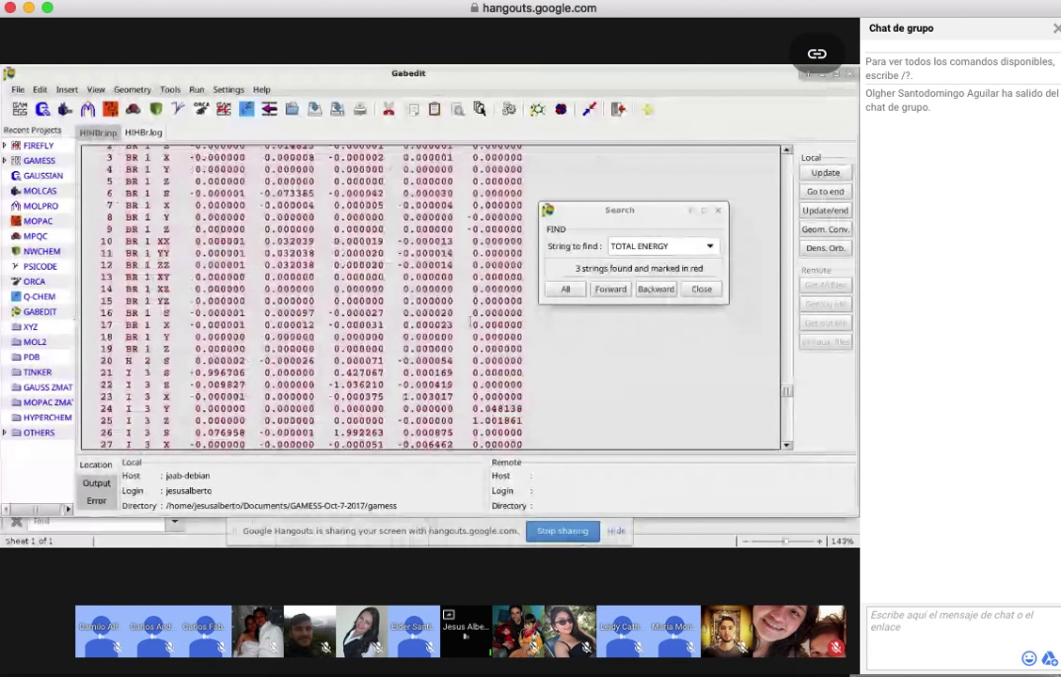
pyautogui.scroll(15, 469, 321)
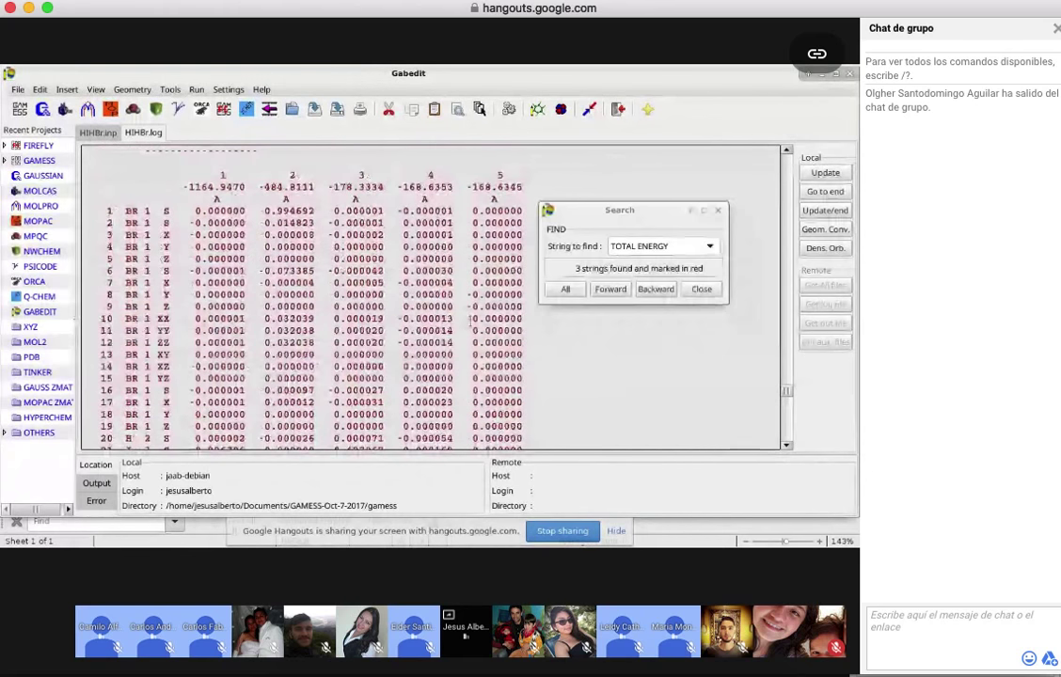
# Find the next "TOTAL ENERGY" match, under ENERGY COMPONENTS, and copy its value -9401.7080807358
pyautogui.click(612, 289)
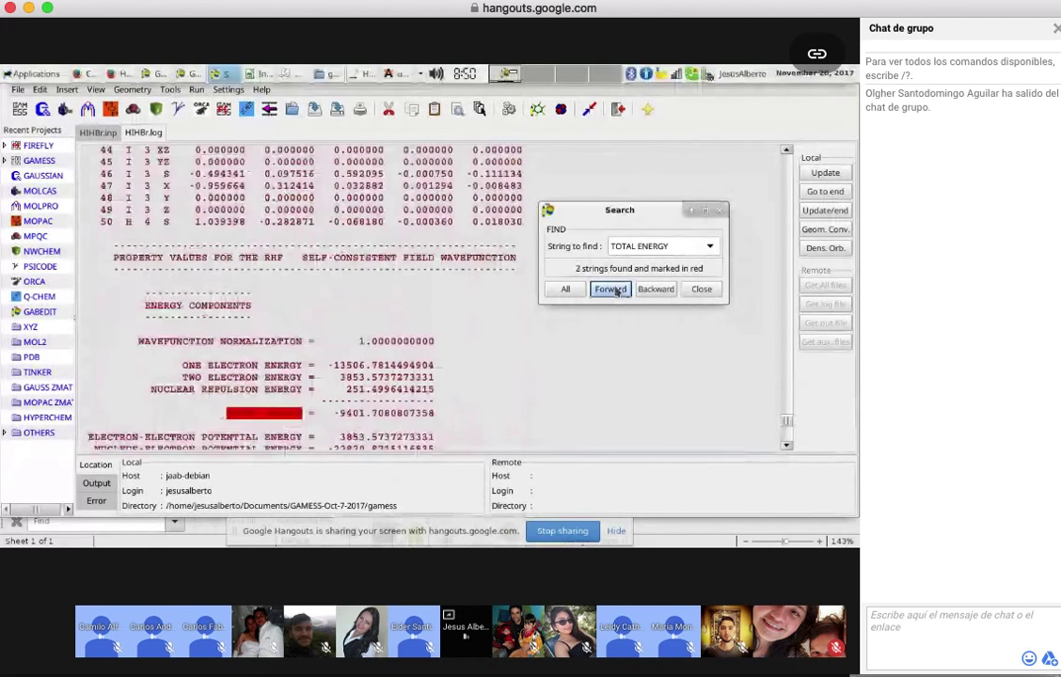
pyautogui.scroll(-4, 500, 395)
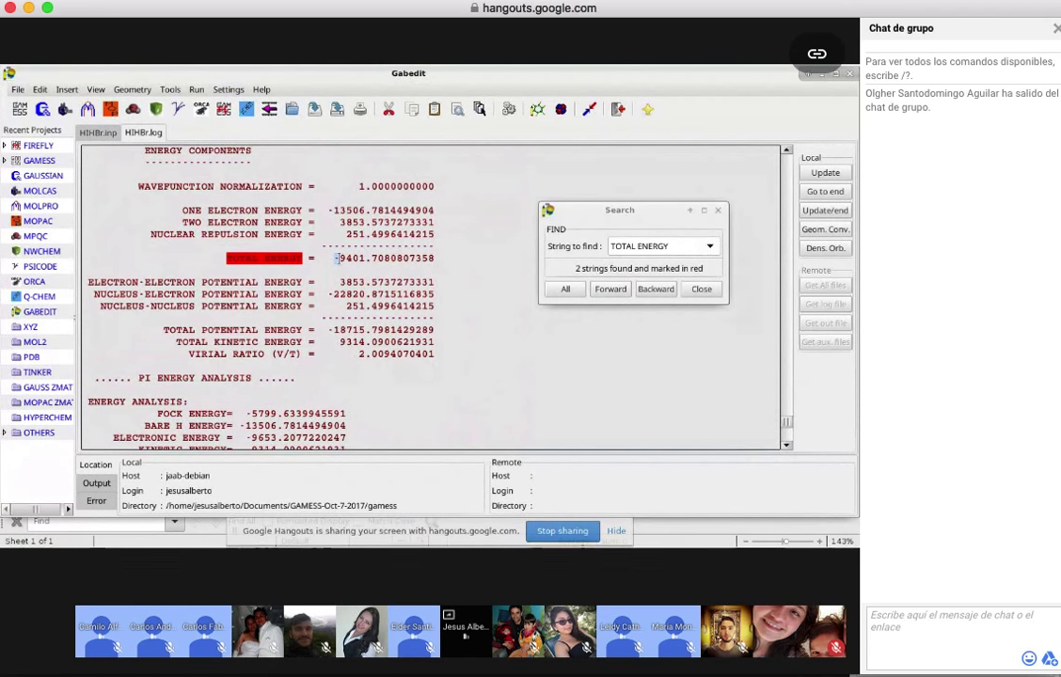
pyautogui.moveTo(335, 257); pyautogui.dragTo(443, 260)
pyautogui.hotkey('ctrl', 'c')
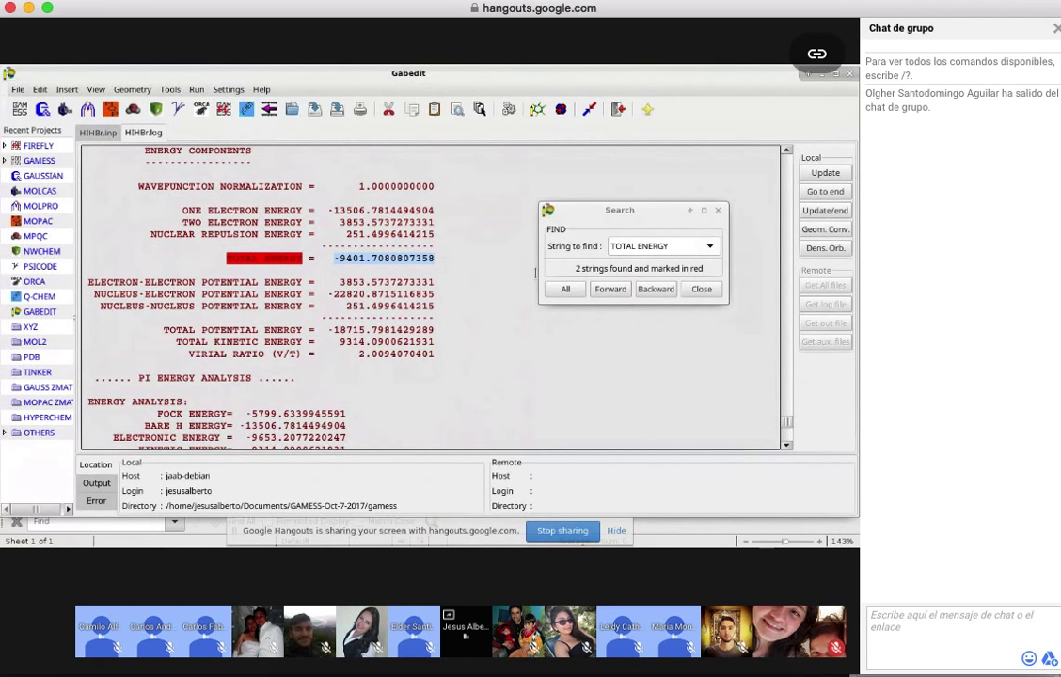
# Check for further "TOTAL ENERGY" matches after the copied one and step back to the match before MOLECULAR ORBITALS
pyautogui.click(610, 289)
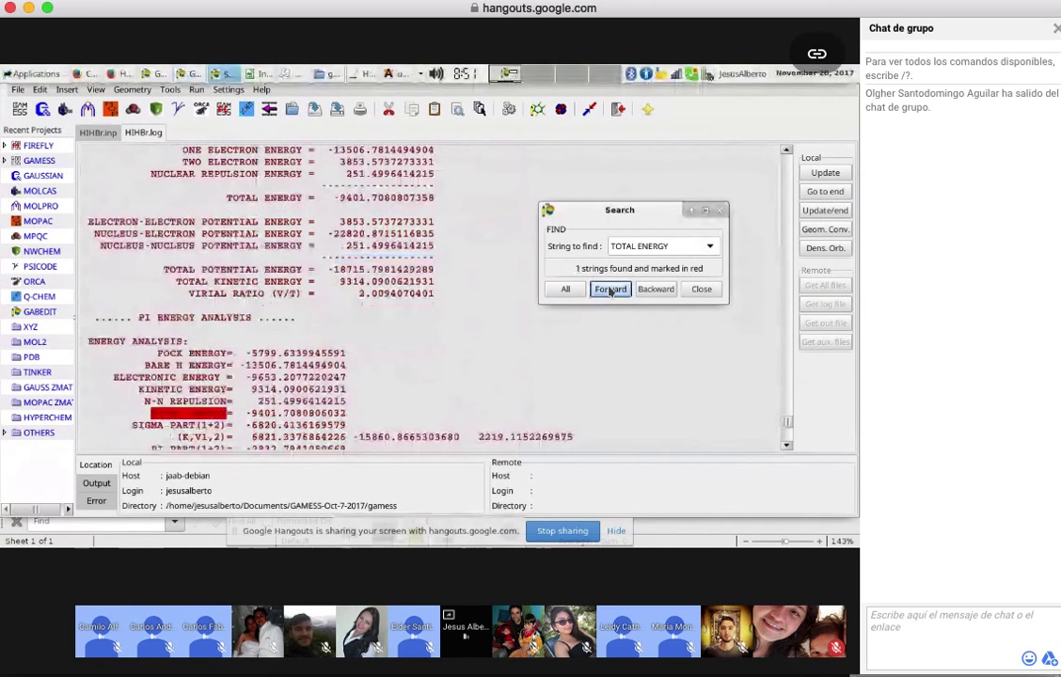
pyautogui.click(611, 291)
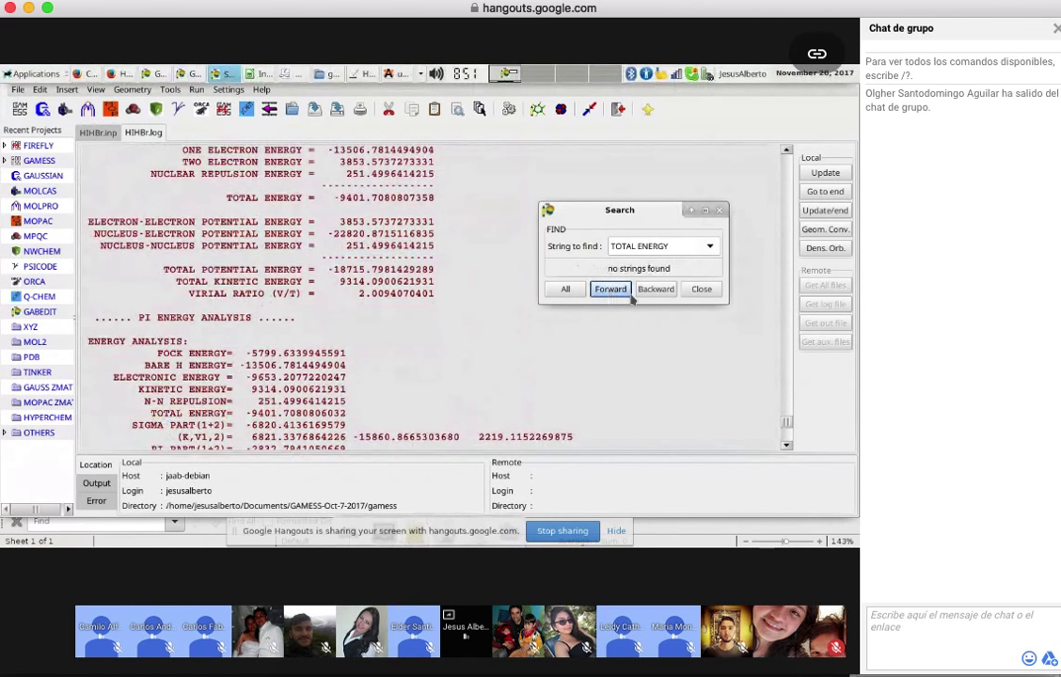
pyautogui.click(656, 291)
pyautogui.click(655, 291)
pyautogui.click(657, 291)
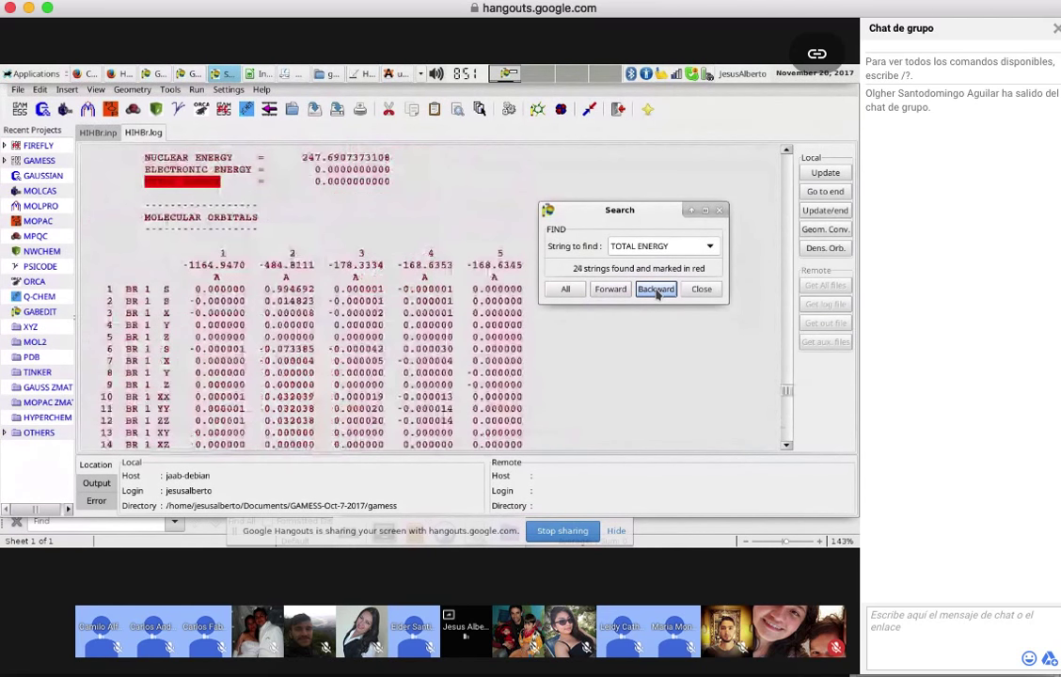
# Step back to the previous "TOTAL ENERGY" match and check the end of the HIHBr.log output
pyautogui.click(648, 291)
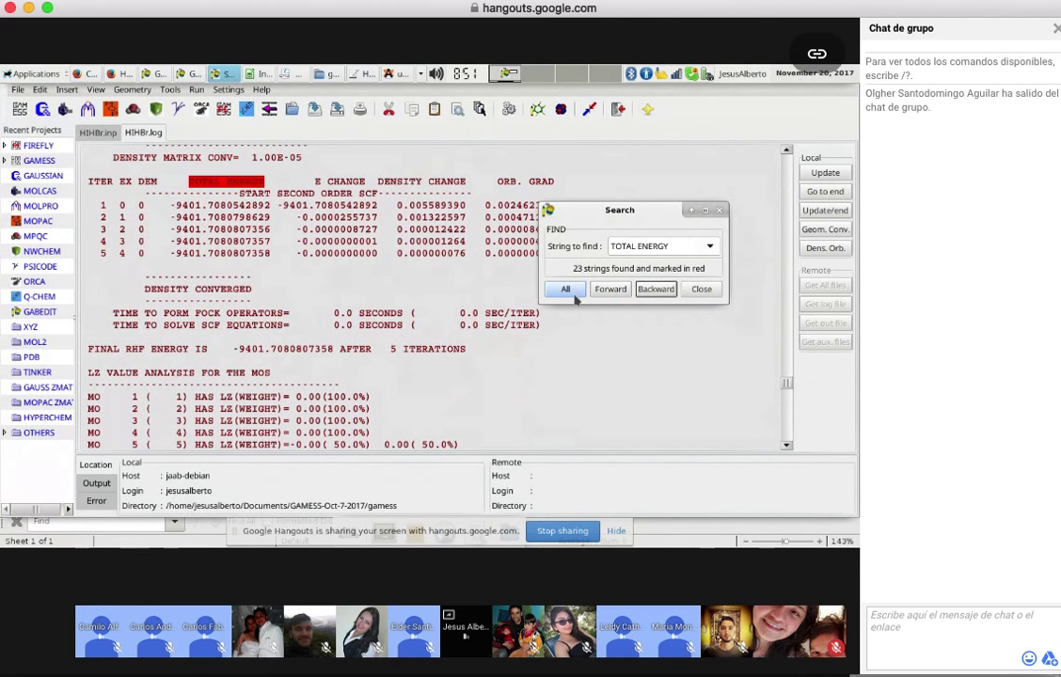
pyautogui.moveTo(786, 383); pyautogui.dragTo(787, 444)
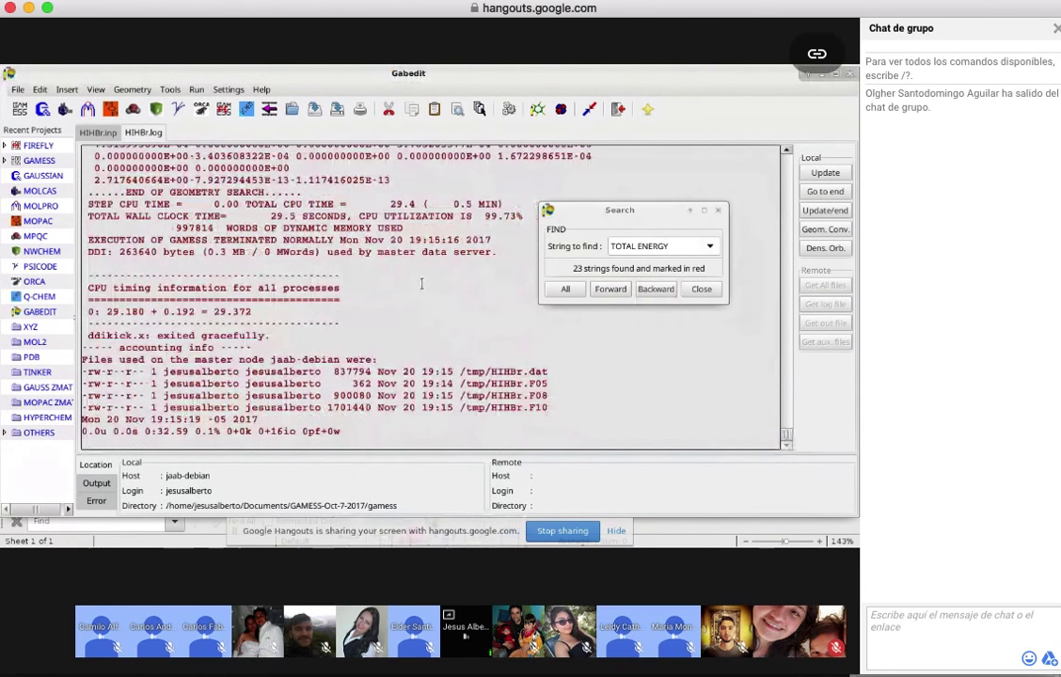
# Switch to Interaccion-HI-HBr.ods in LibreOffice Calc, paste the copied energy into D8 to compare it with D9, and clear D8 again
pyautogui.hotkey('alt', 'Tab')
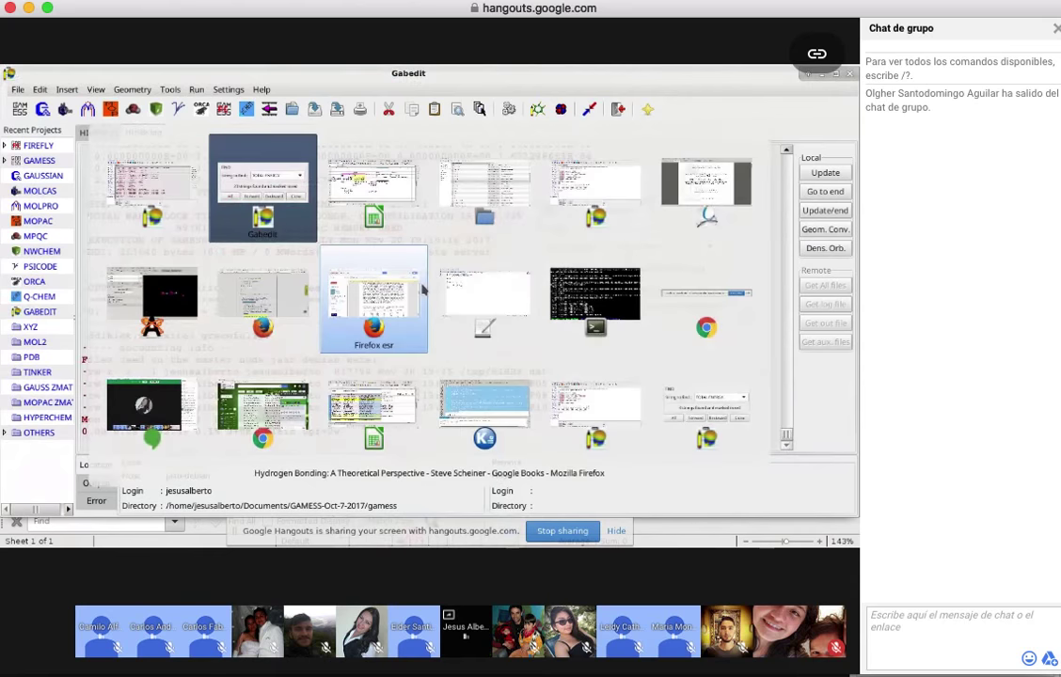
pyautogui.press('Up')
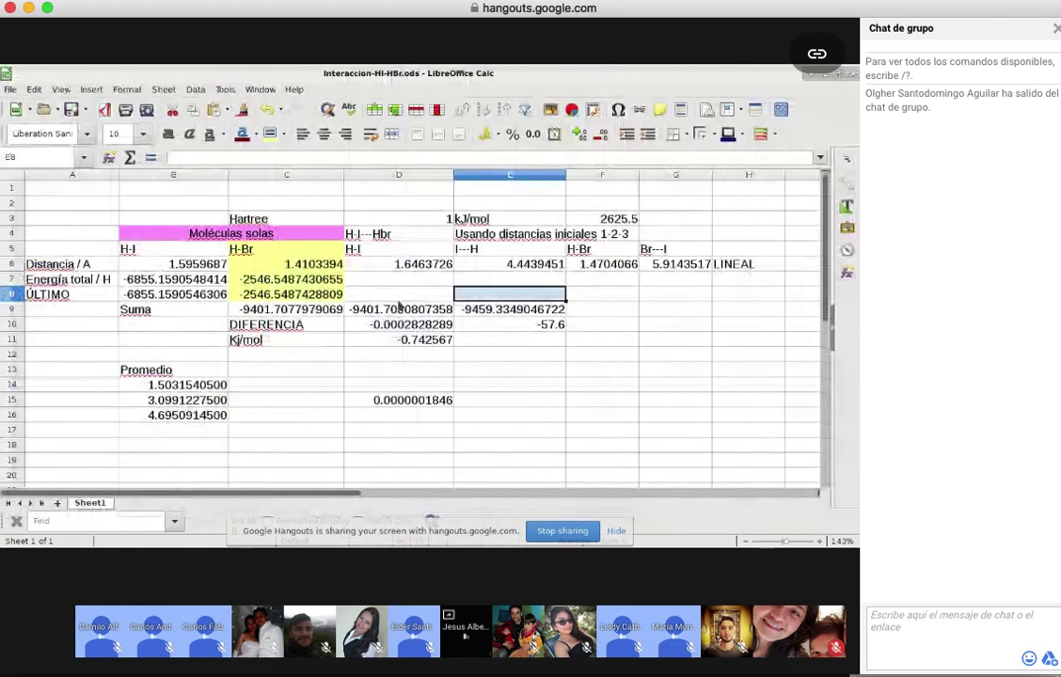
pyautogui.hotkey('ctrl', 'v')
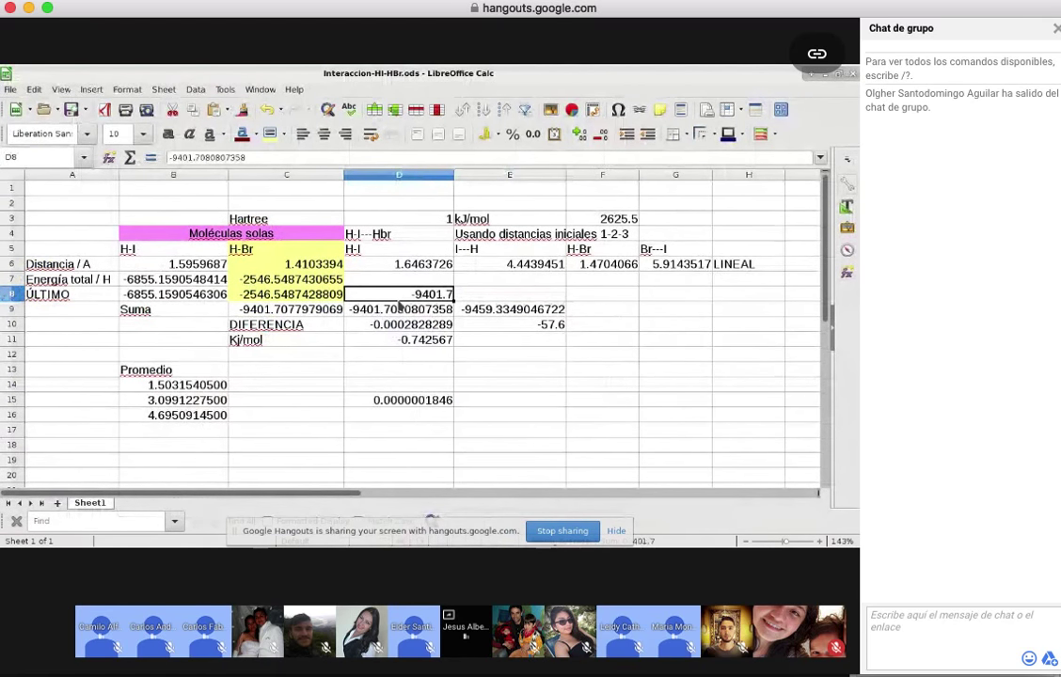
pyautogui.press('Down')
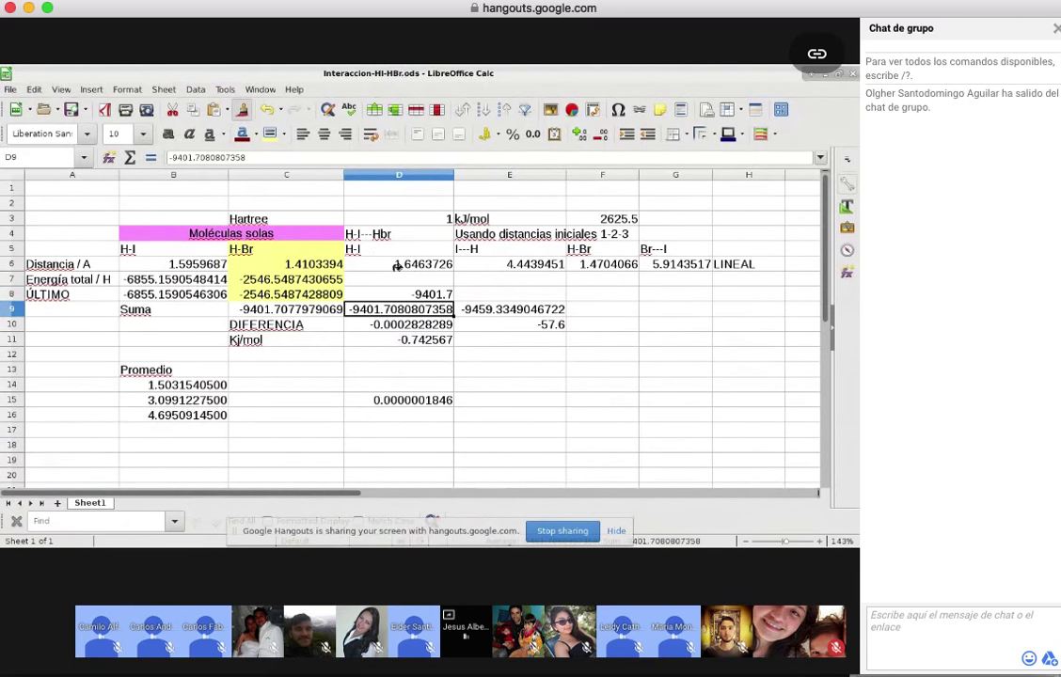
pyautogui.click(416, 288)
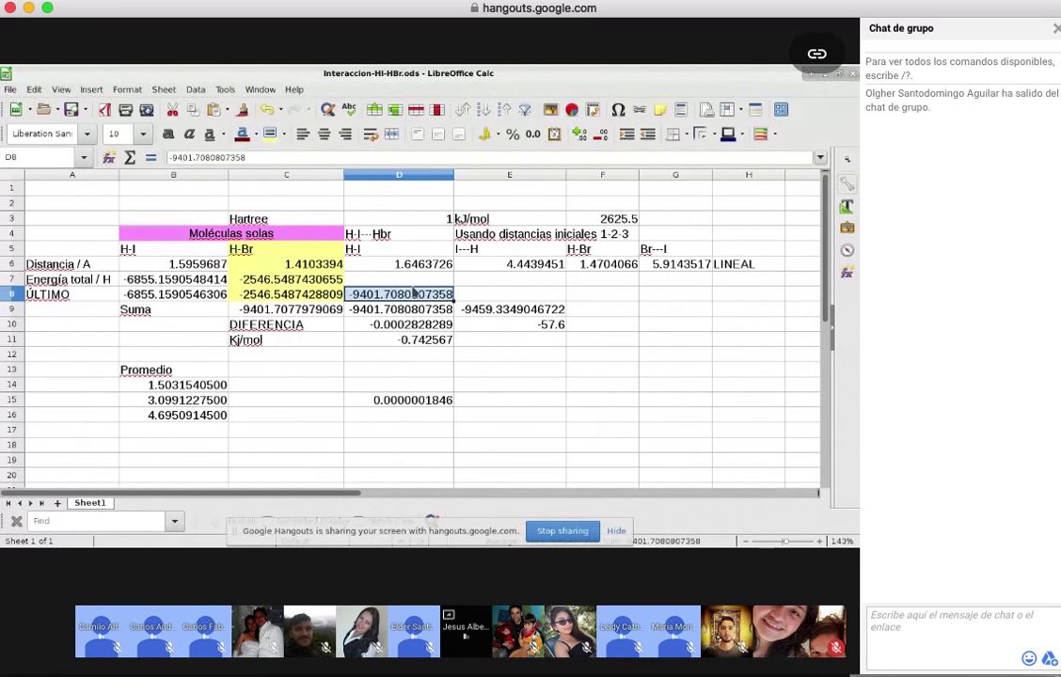
pyautogui.press('Delete')
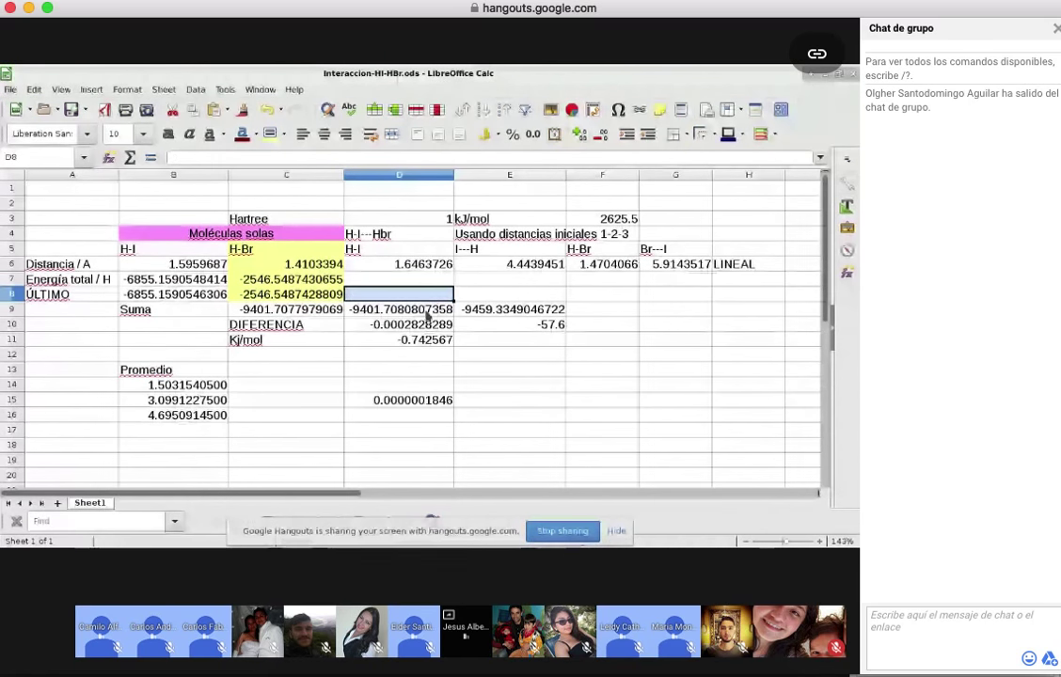
# Fill the complex energy cell D9 with green and the Suma cell C9 with light cyan
pyautogui.click(429, 311)
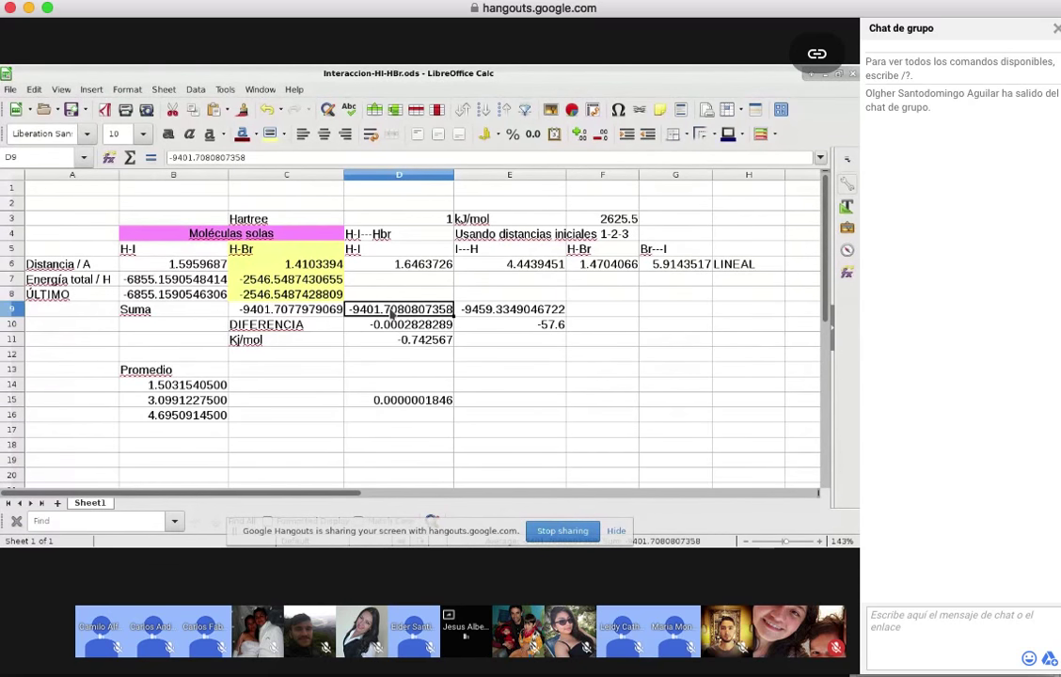
pyautogui.click(282, 137)
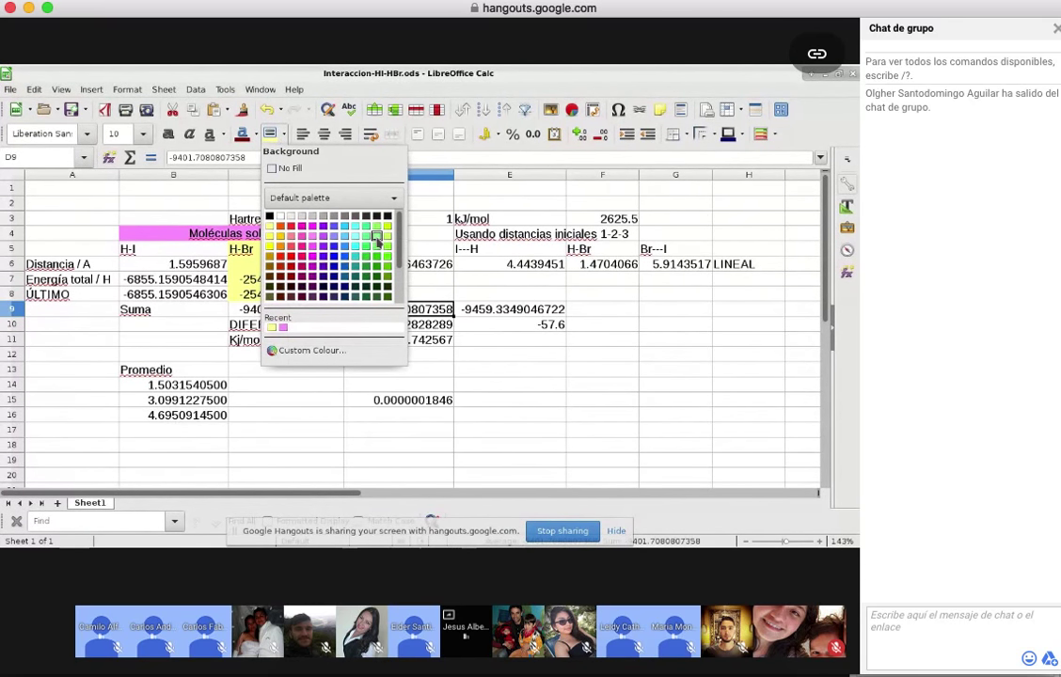
pyautogui.click(377, 238)
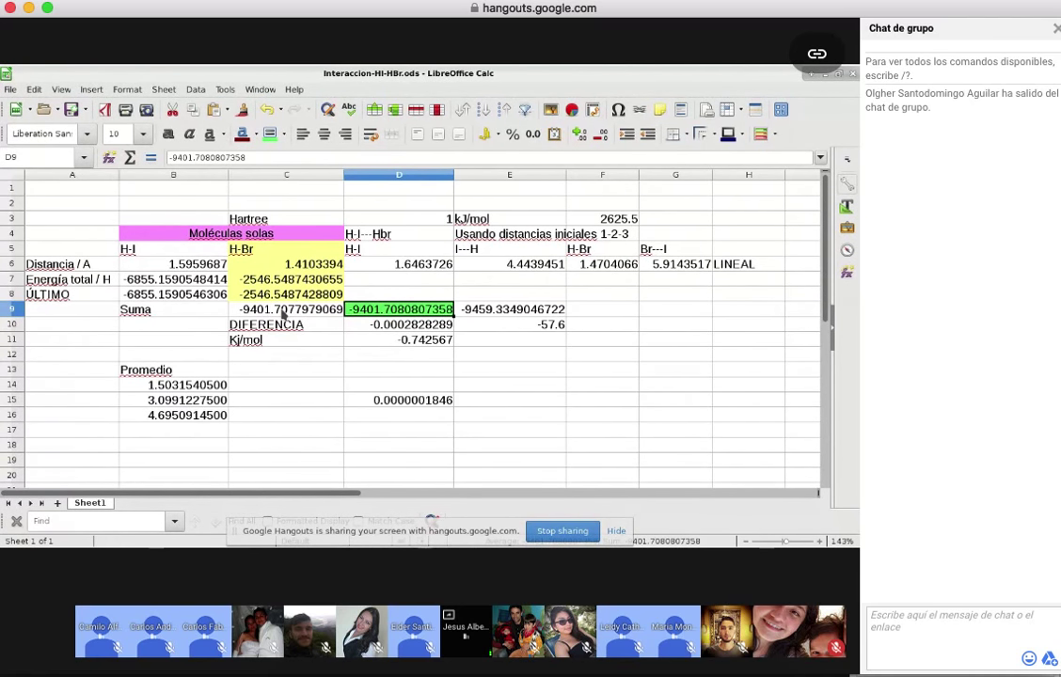
pyautogui.click(283, 316)
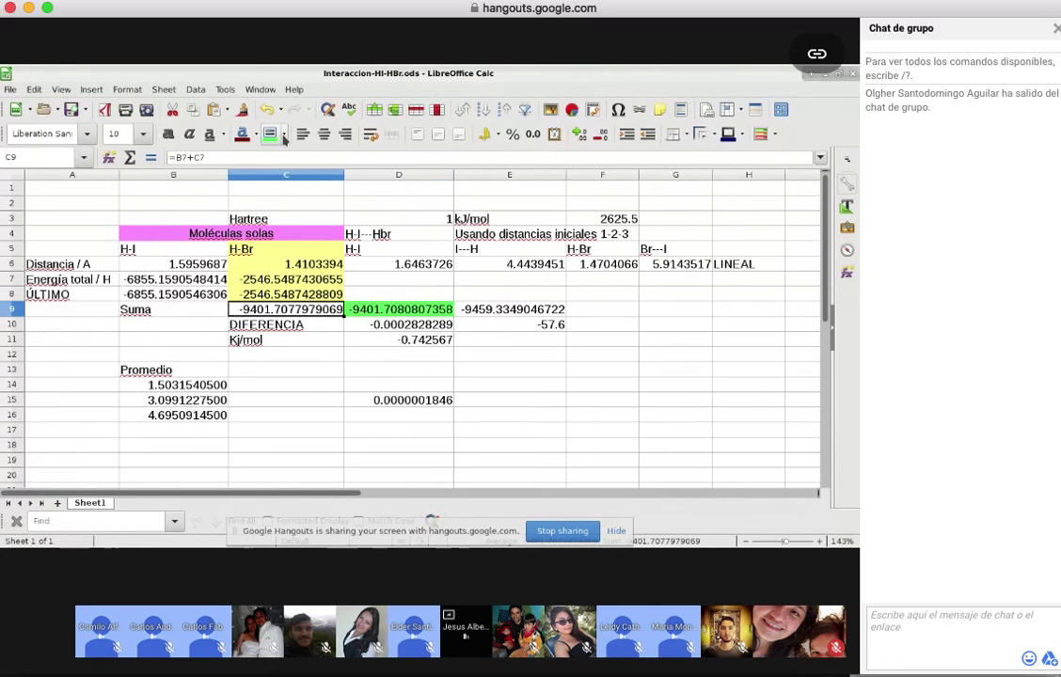
pyautogui.click(280, 134)
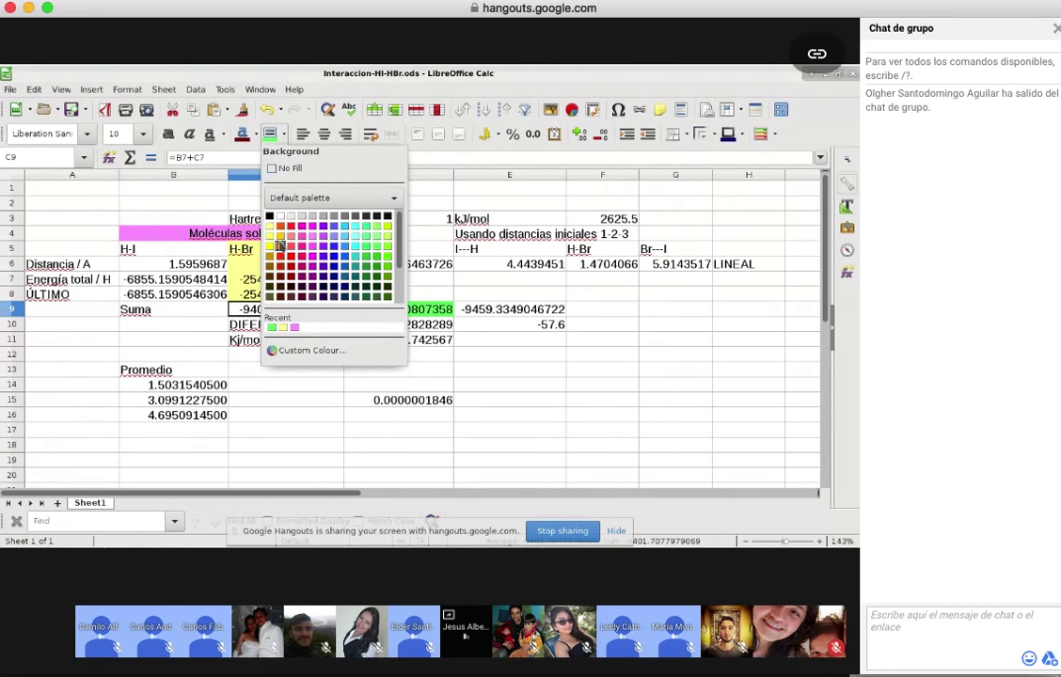
pyautogui.click(354, 227)
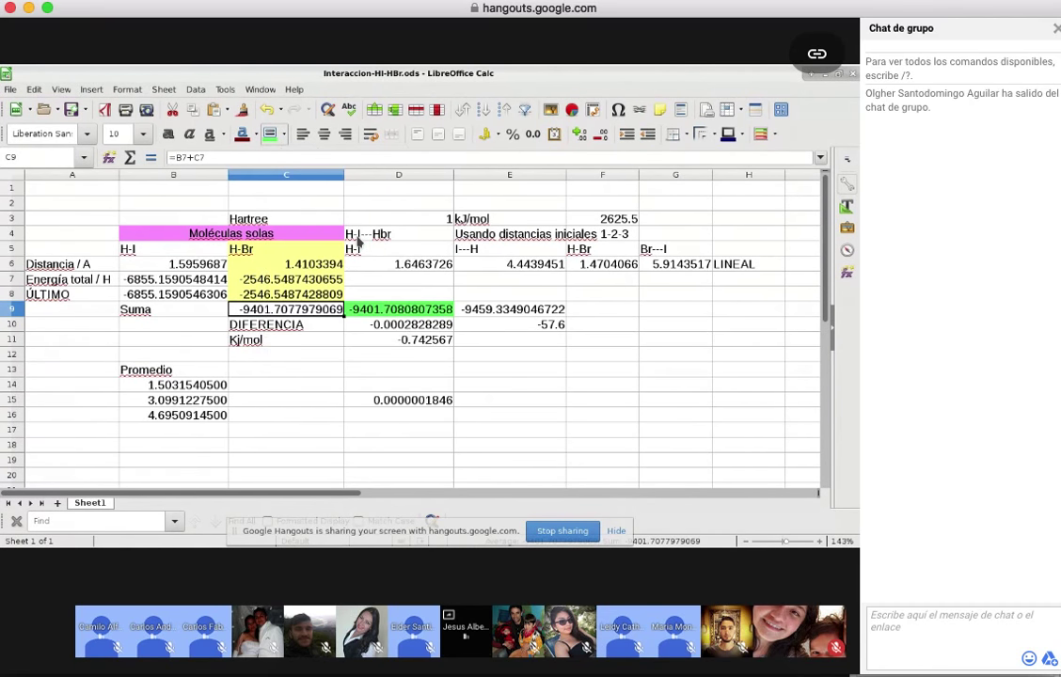
# Inspect the DIFERENCIA formula in D10 and the cells it references, leaving it as is
pyautogui.click(354, 324)
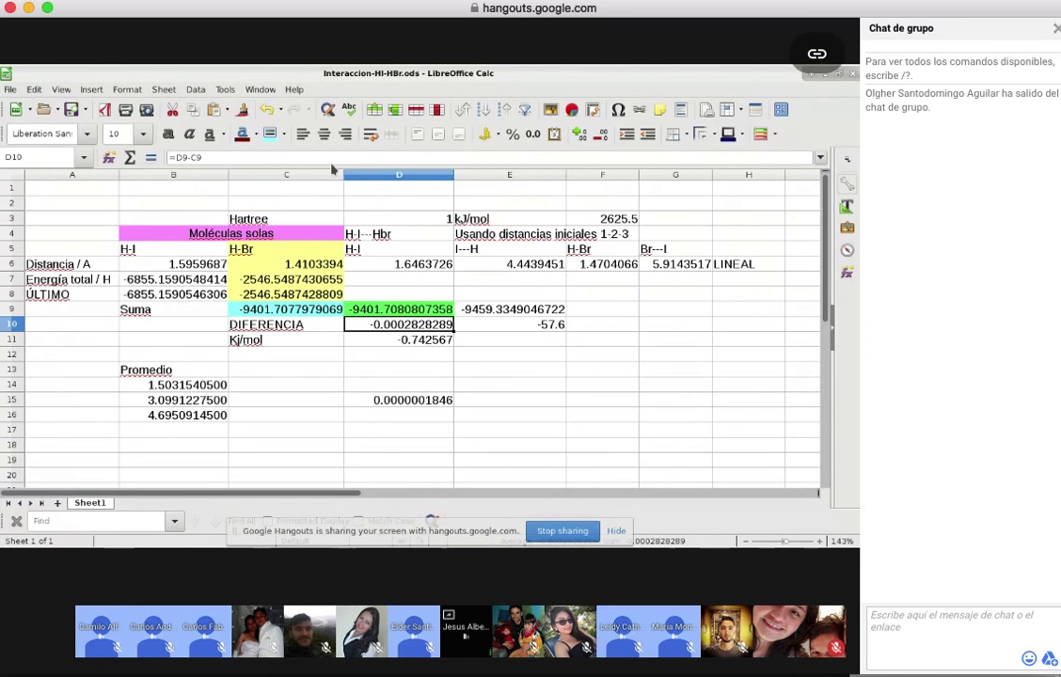
pyautogui.click(328, 157)
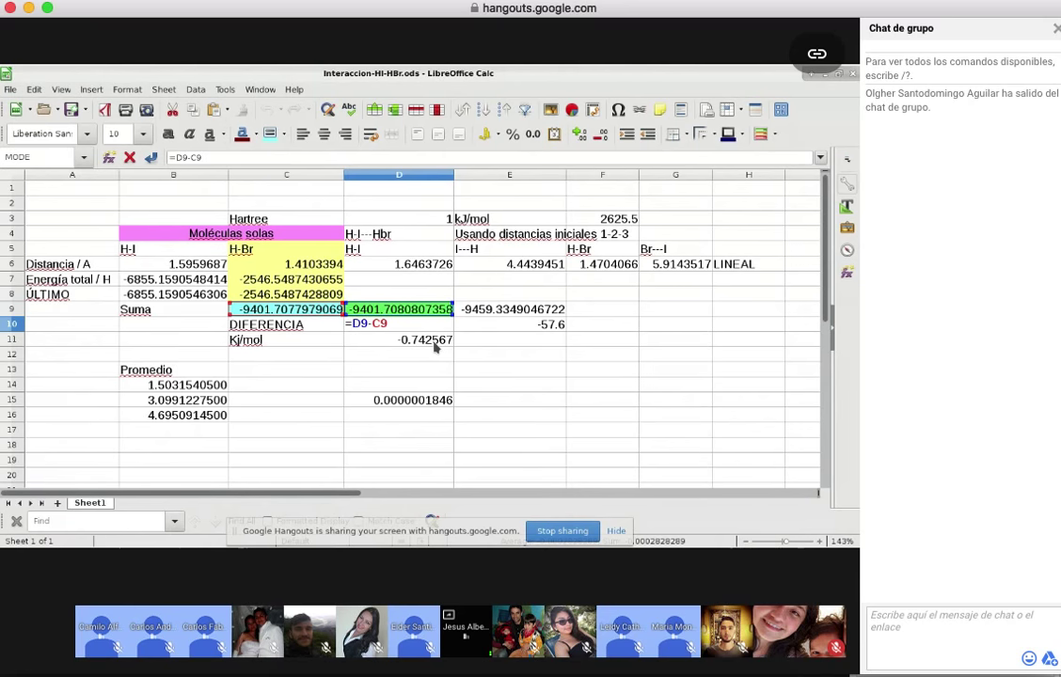
pyautogui.press('Return')
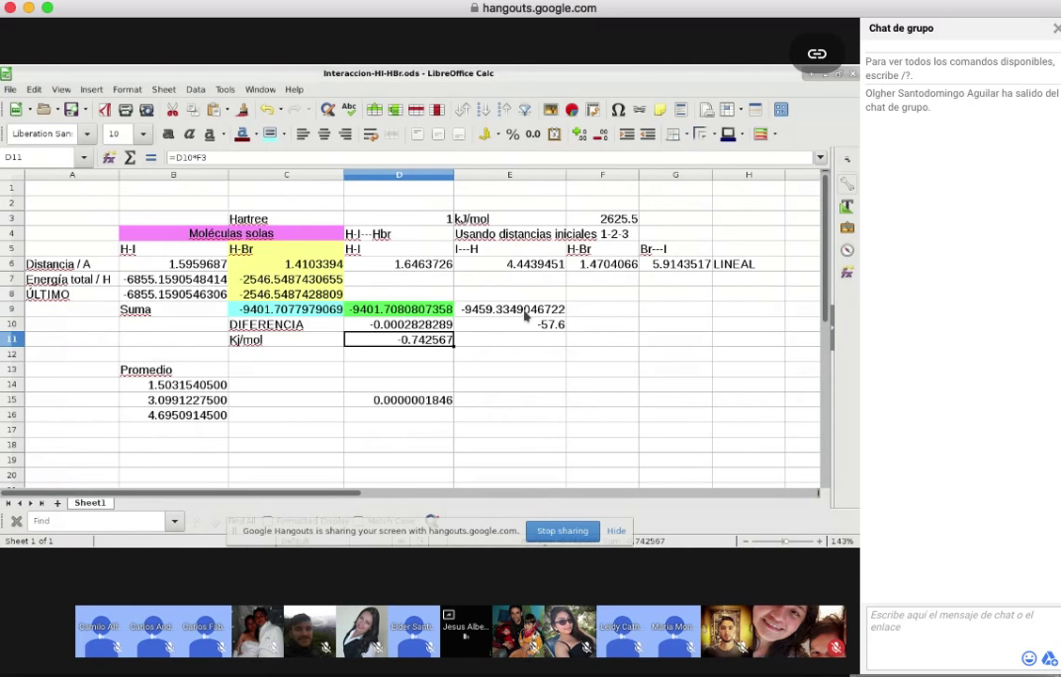
# Enter the note "Sin ENCONTRAR LA GEOMETRÍA DE EQUILIBRIO O MÍNIMA ENERGÍA SIN CONVERGENCIA." in cell D8
pyautogui.click(435, 295)
pyautogui.write('Sin ')
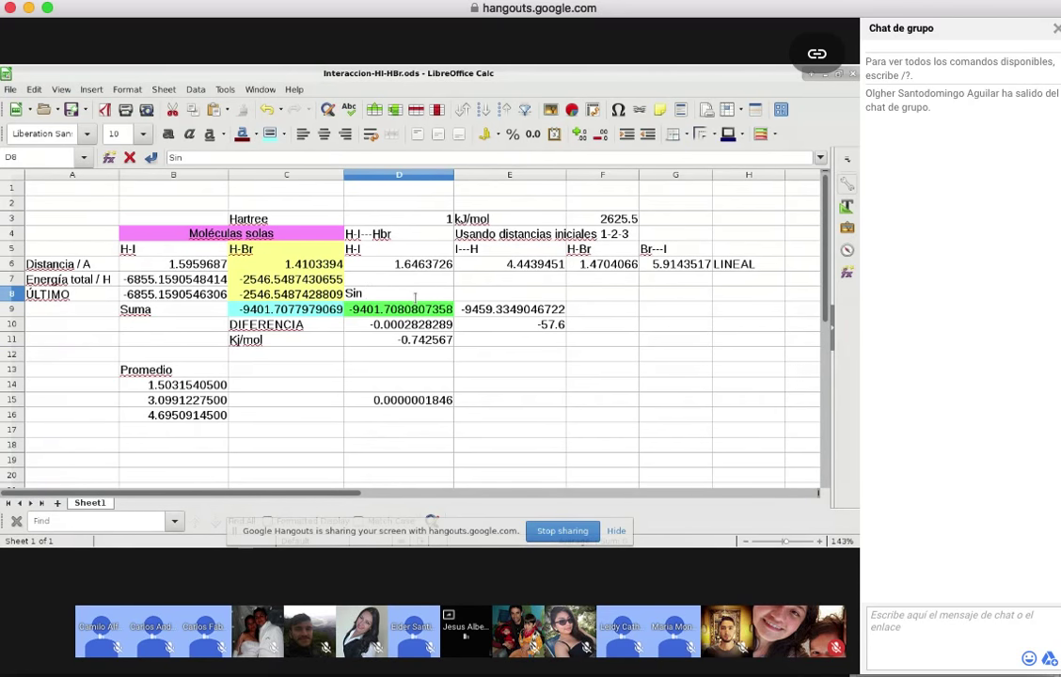
pyautogui.write('ENCONTRAR LA G')
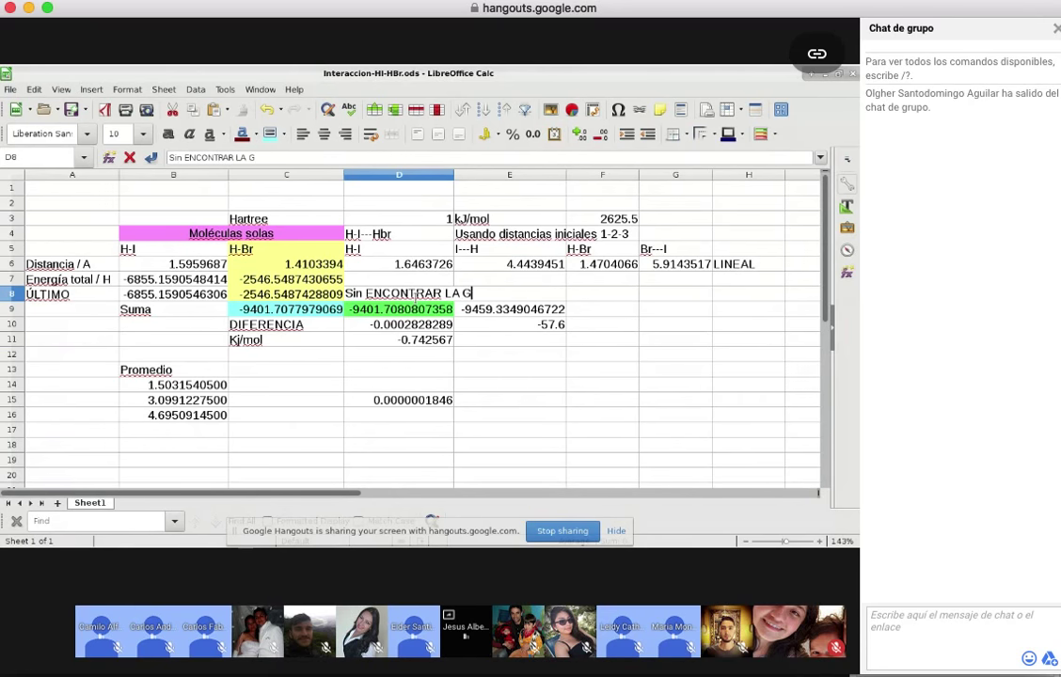
pyautogui.write('EOMETRÍA DE ')
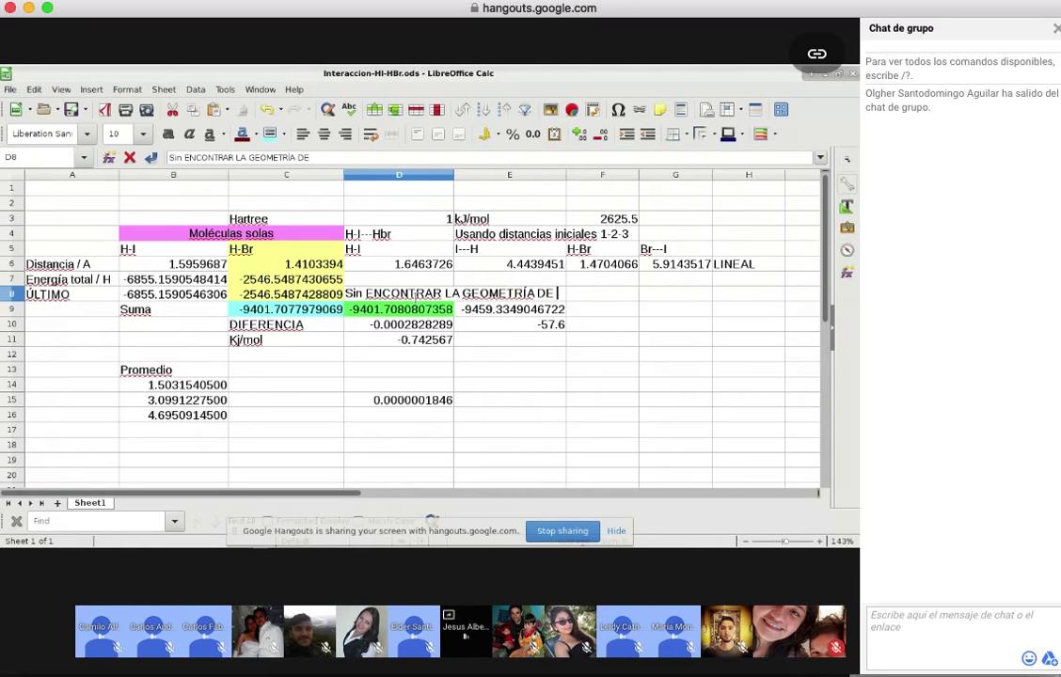
pyautogui.write('EQUILIBRI')
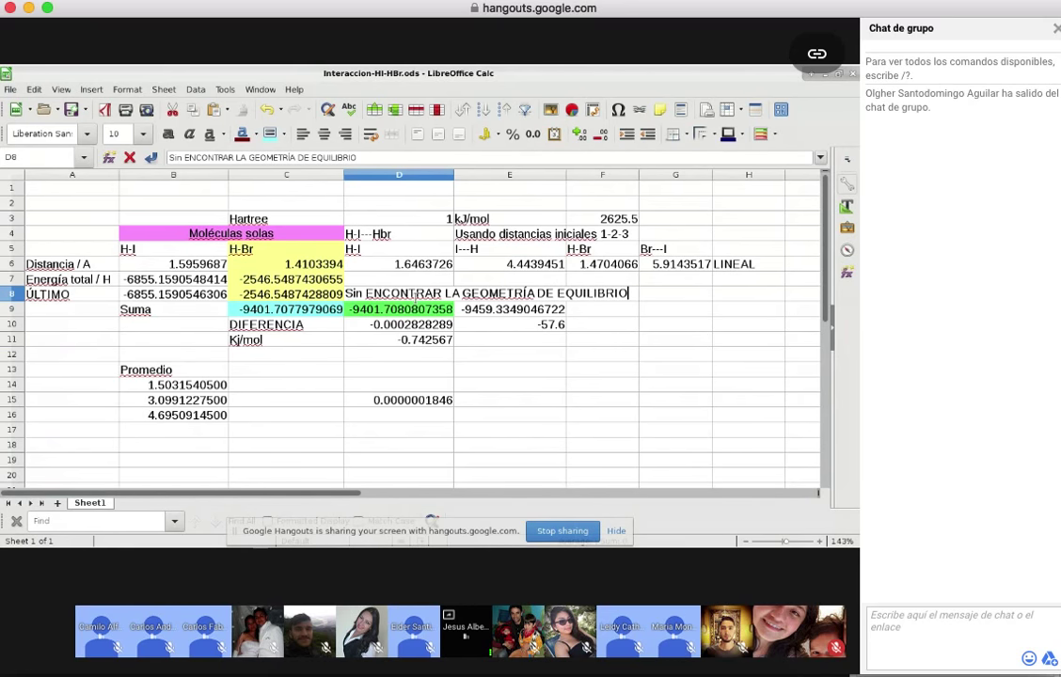
pyautogui.write('O MÍNIMA ENER ')
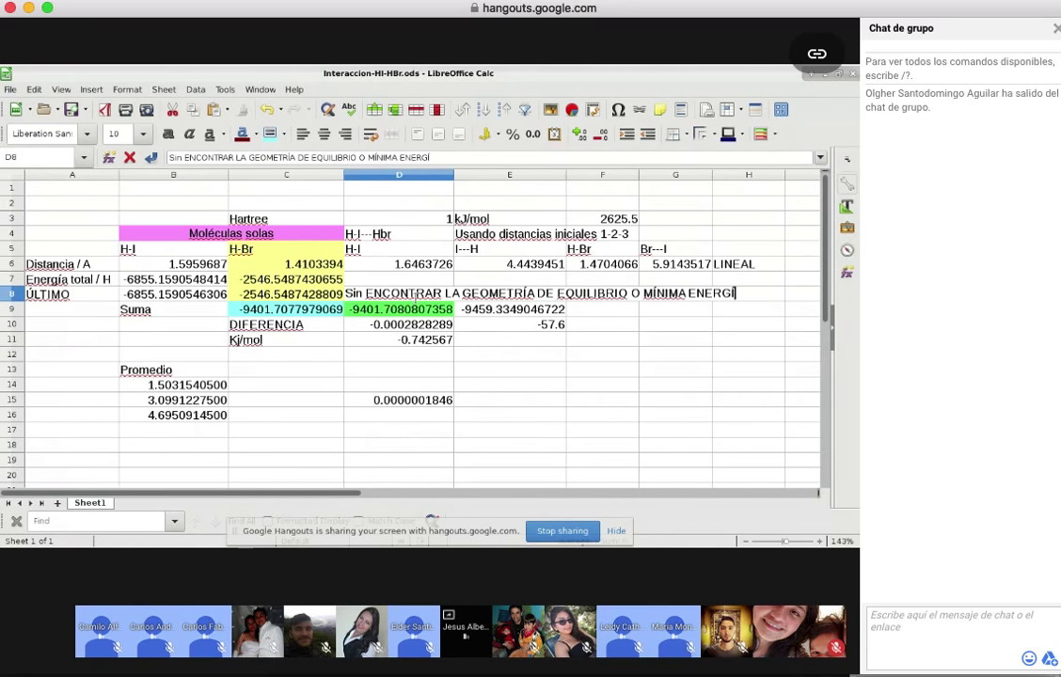
pyautogui.write('GÍA SIN CONVERGENCIA')
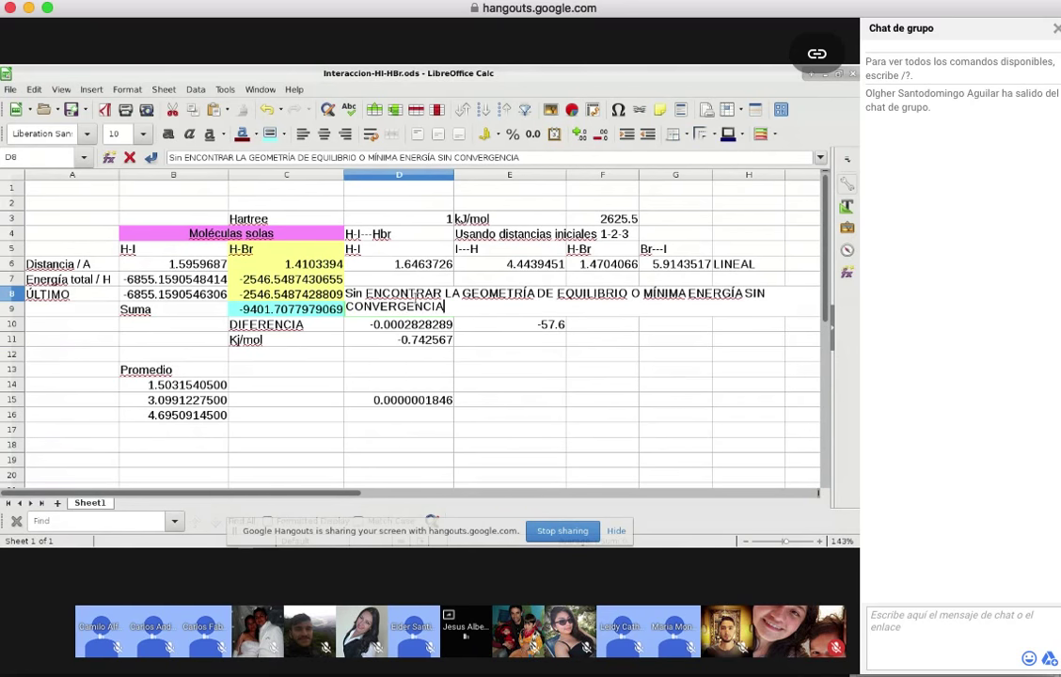
pyautogui.write('.')
pyautogui.press('Return')
# Move the convergence note from D8 to D12, below the Kj/mol result
pyautogui.click(416, 297)
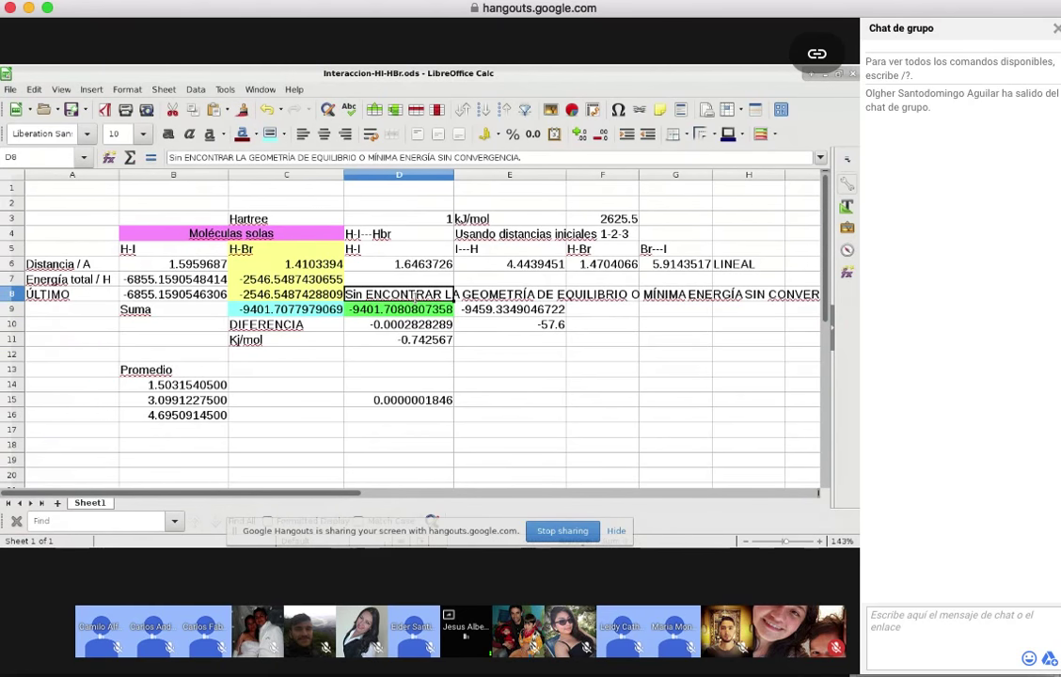
pyautogui.hotkey('ctrl', 'x')
pyautogui.press('Down')
pyautogui.press('Down')
pyautogui.press('Down')
pyautogui.press('Down')
pyautogui.press('Down')
pyautogui.press('Down')
pyautogui.press('Down')
pyautogui.press('Down')
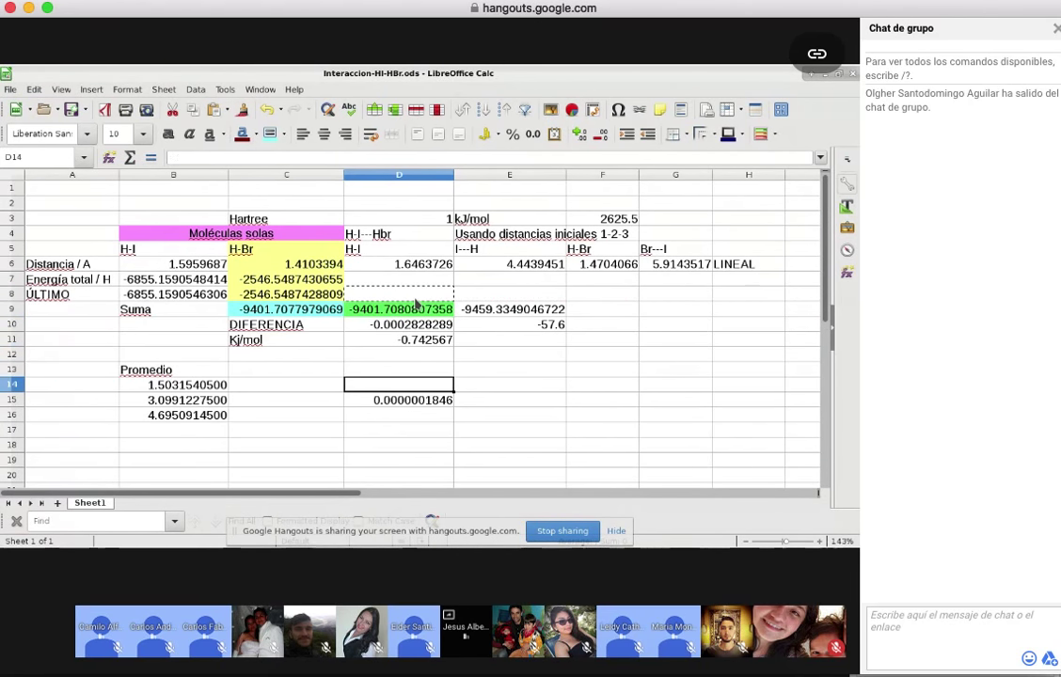
pyautogui.press('Up')
pyautogui.press('Up')
pyautogui.press('Up')
pyautogui.press('Up')
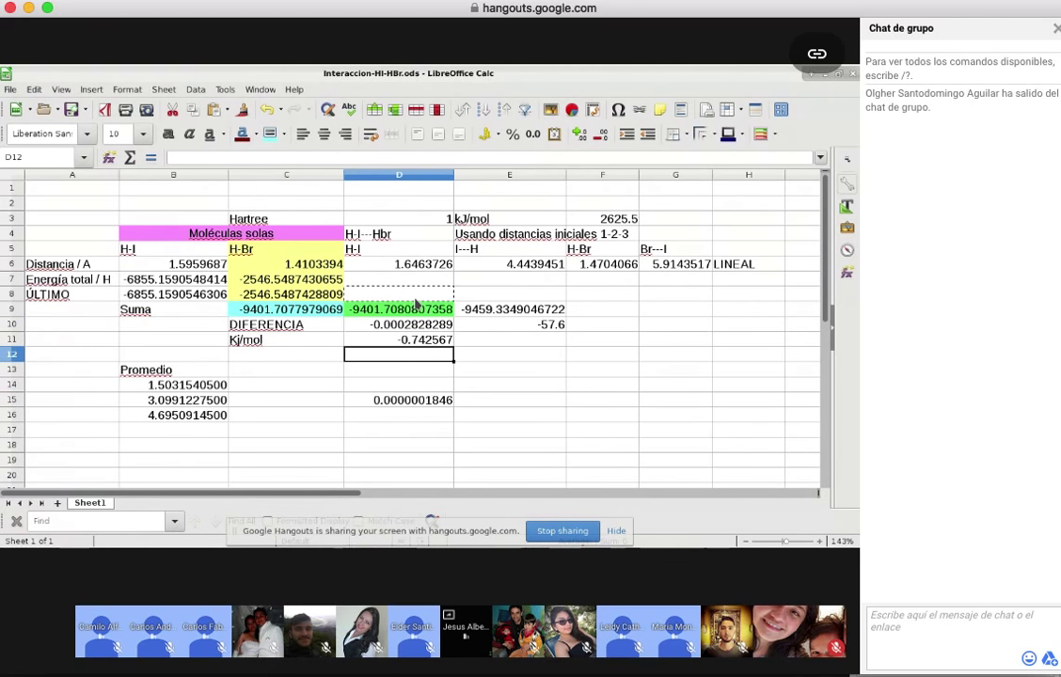
pyautogui.hotkey('ctrl', 'v')
# Enter "Con" in cell E8, above the second complex energy
pyautogui.press('Up')
pyautogui.press('Up')
pyautogui.press('Right')
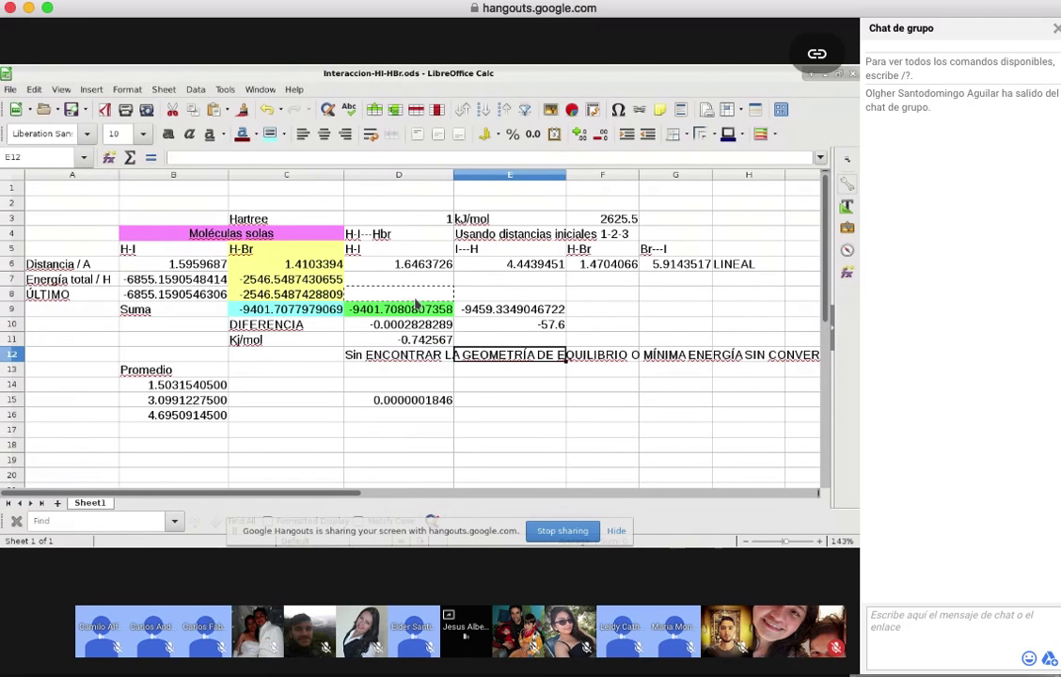
pyautogui.press('Up')
pyautogui.press('Up')
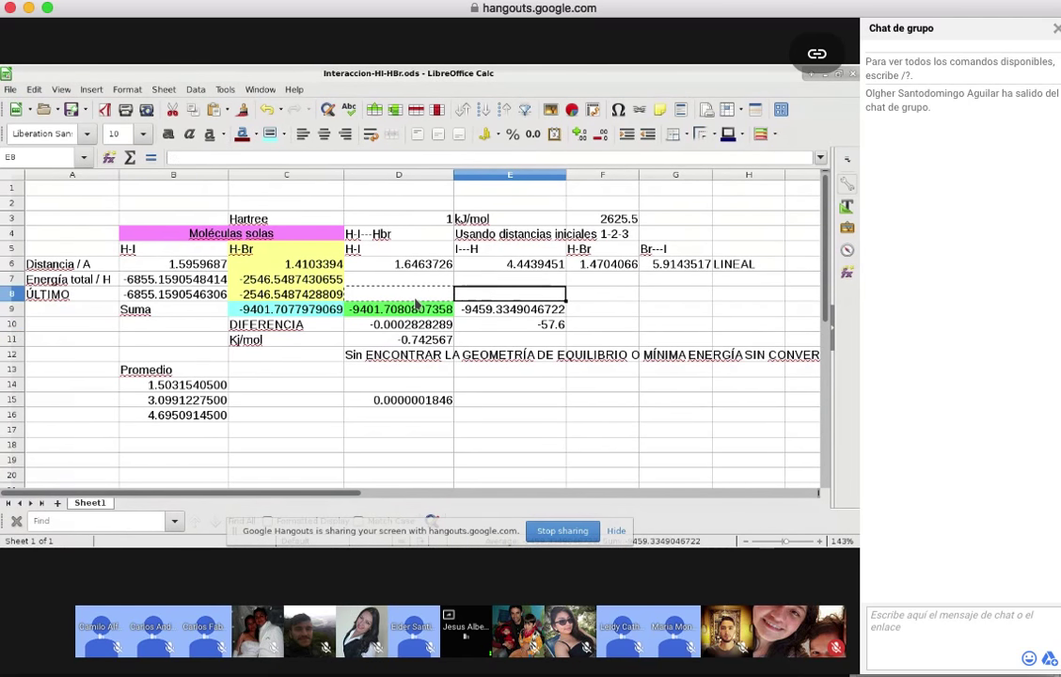
pyautogui.press('Left')
pyautogui.press('Left')
pyautogui.press('Down')
pyautogui.press('Down')
pyautogui.press('Down')
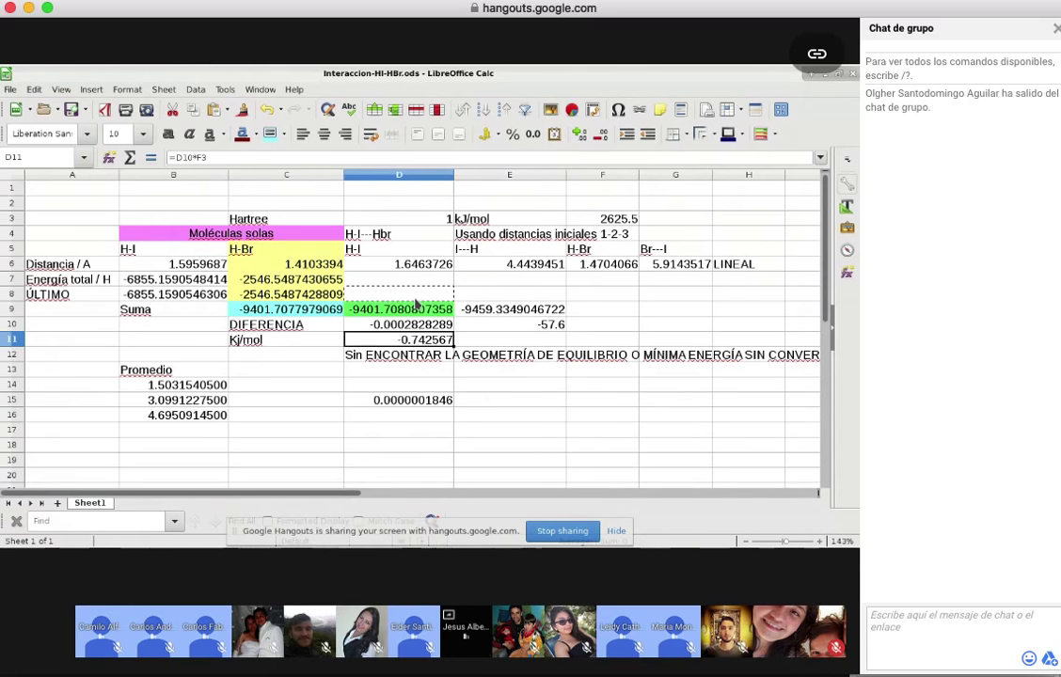
pyautogui.press('Down')
pyautogui.press('Right')
pyautogui.press('Up')
pyautogui.press('Up')
pyautogui.press('Up')
pyautogui.press('Up')
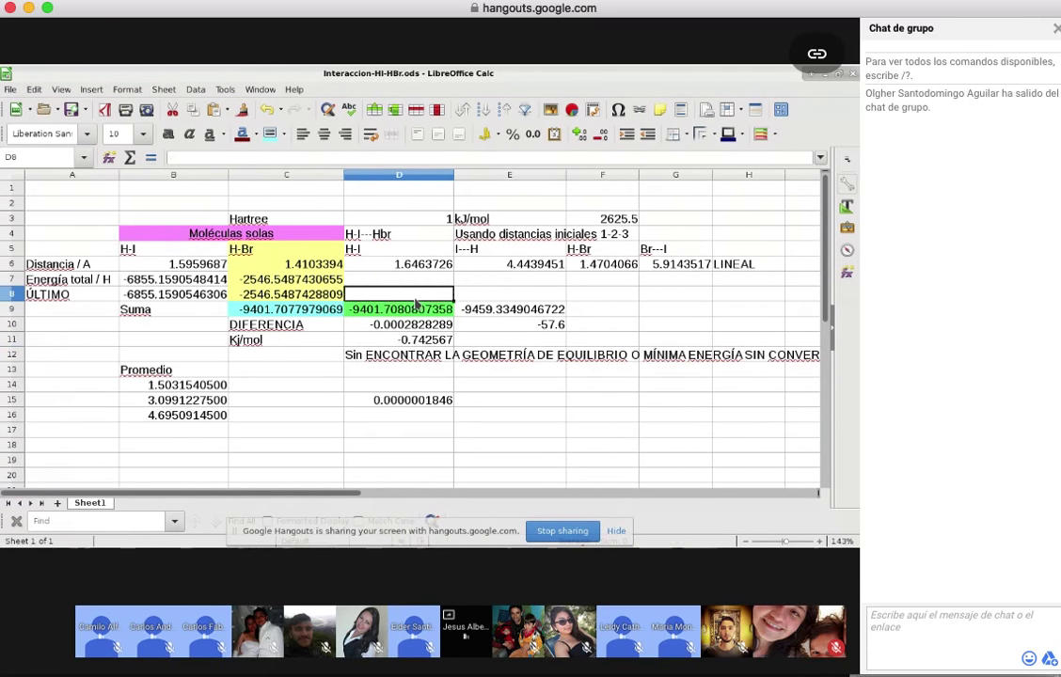
pyautogui.press('Right')
pyautogui.write('cON')
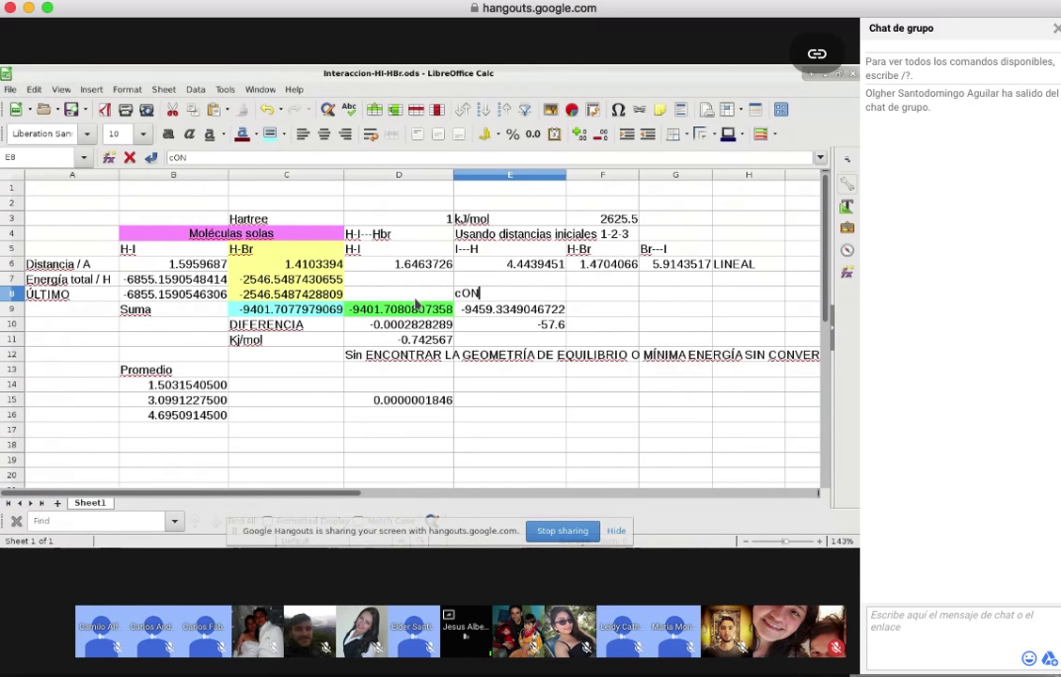
pyautogui.press('Return')
pyautogui.press('Down')
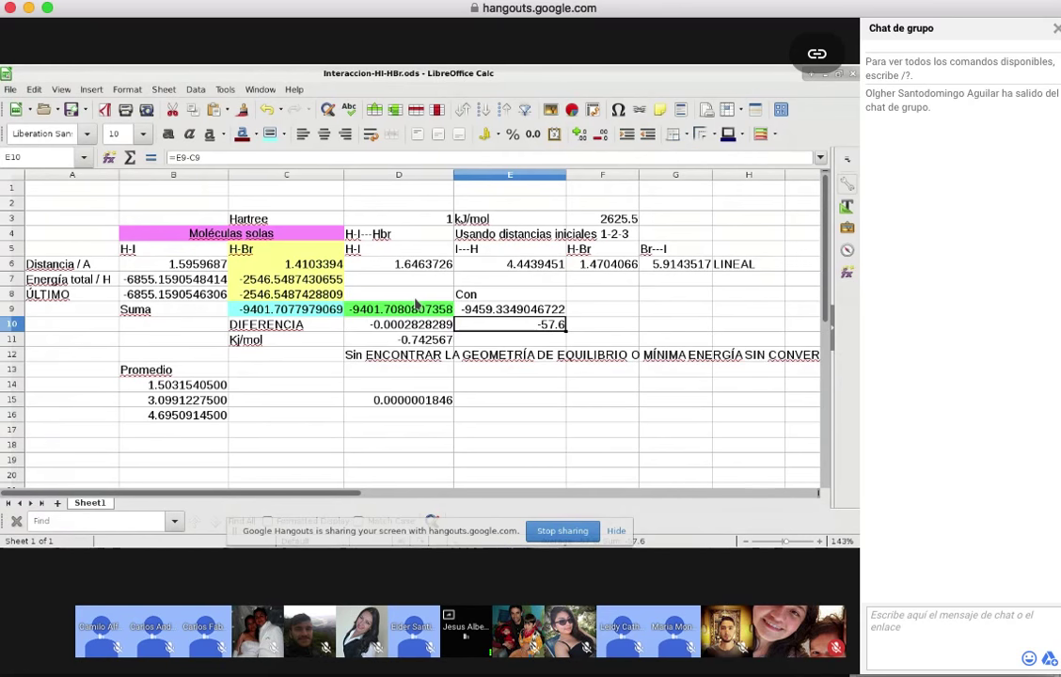
# Switch to Gabedit and open the geometry convergence plot for HIHBr.log
pyautogui.hotkey('alt', 'Tab')
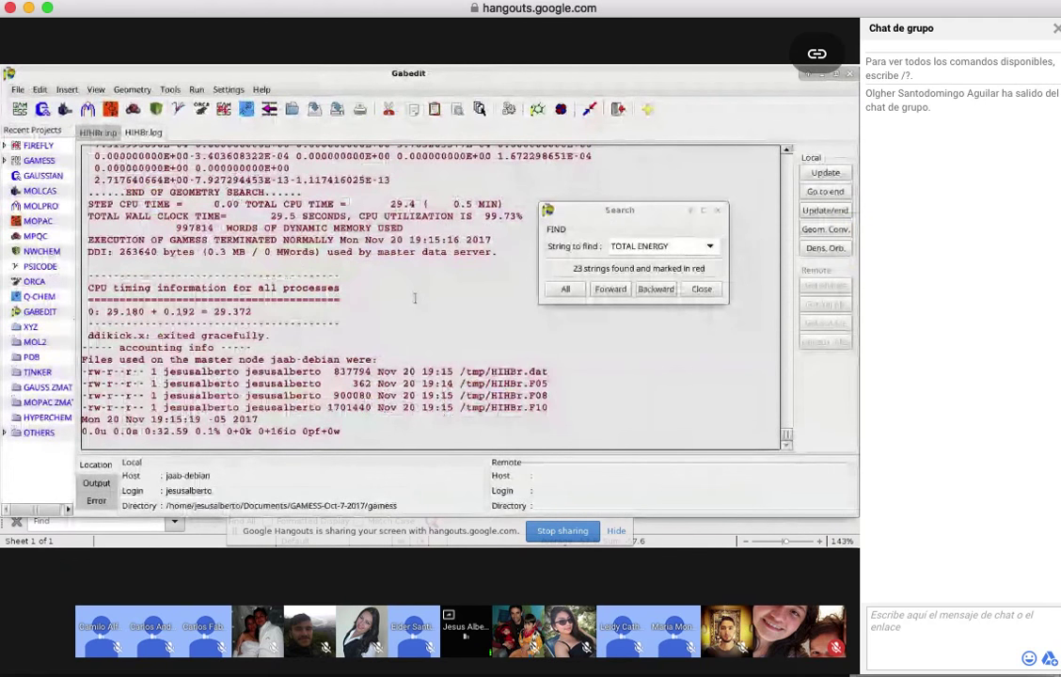
pyautogui.hotkey('alt', 'Tab')
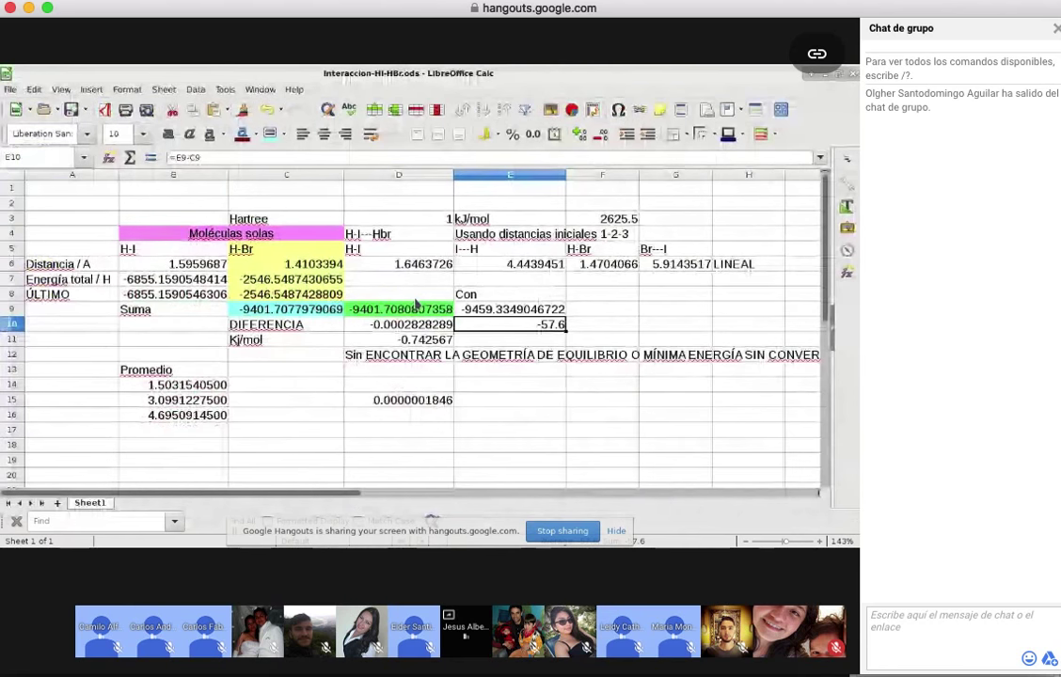
pyautogui.hotkey('alt', 'Tab')
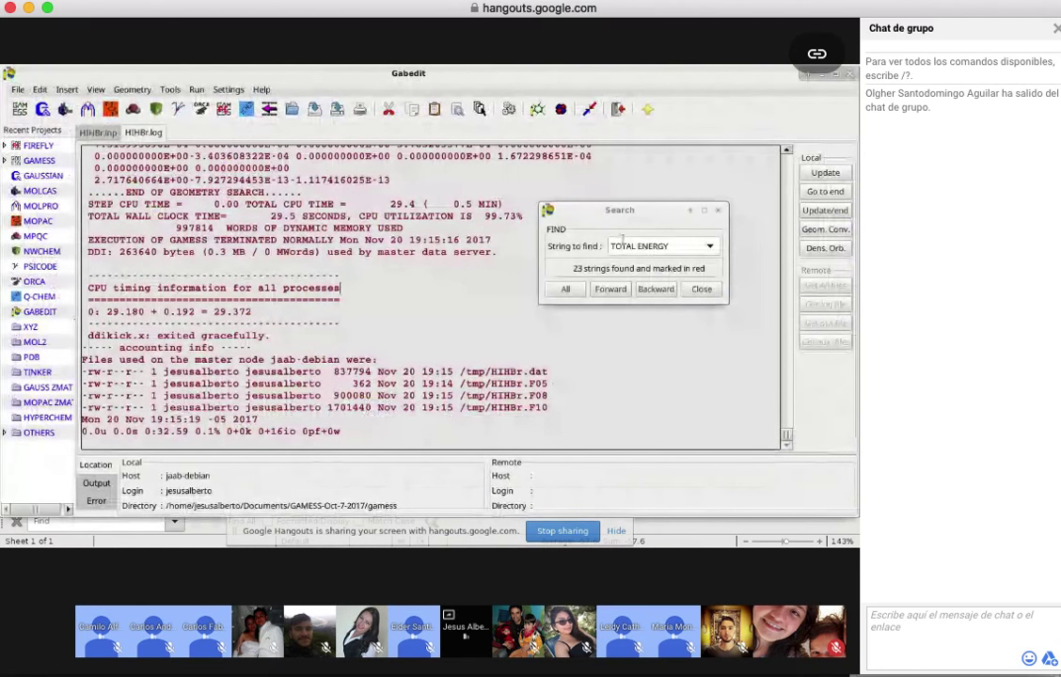
pyautogui.click(825, 230)
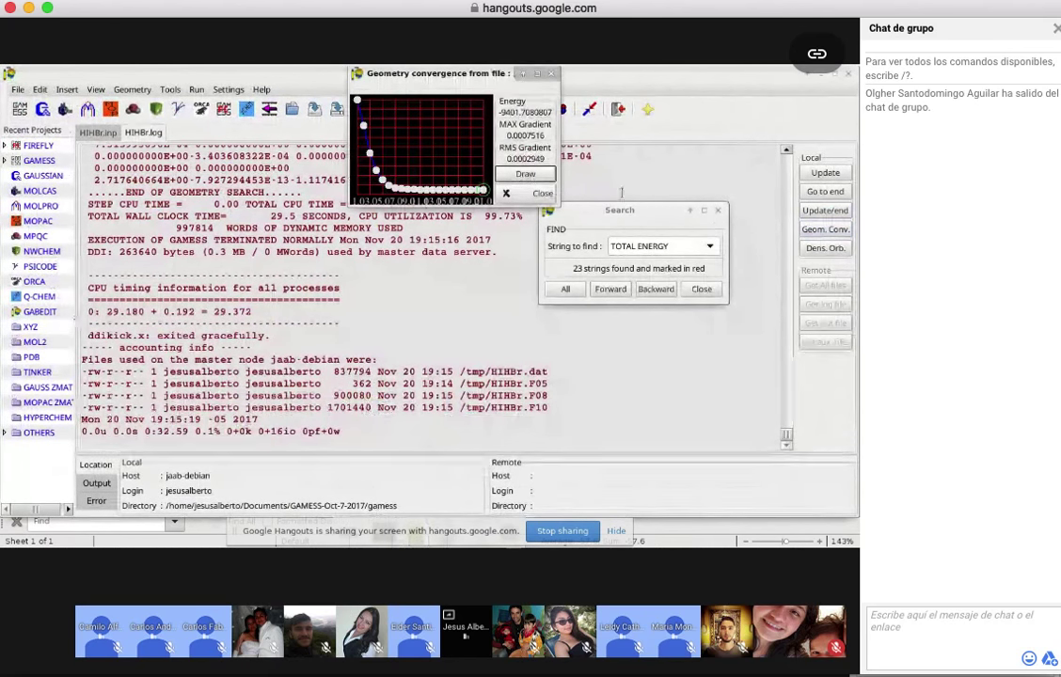
# Draw the geometry of the last optimization point and display it as Ball&Stick, with the convergence plot moved clear of it
pyautogui.click(525, 174)
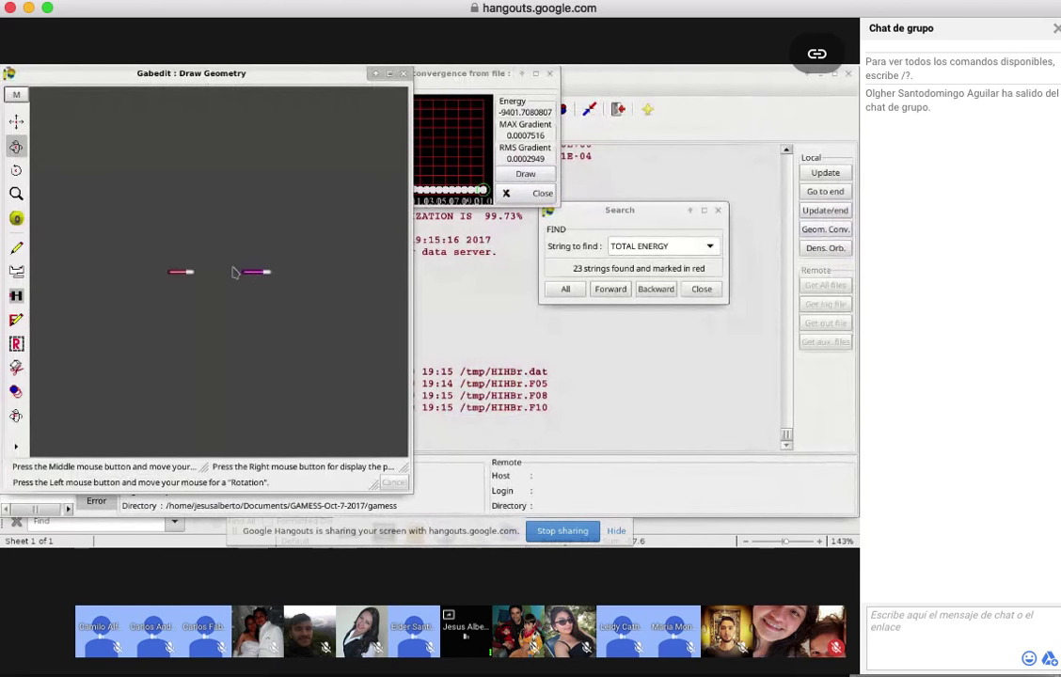
pyautogui.click(455, 70)
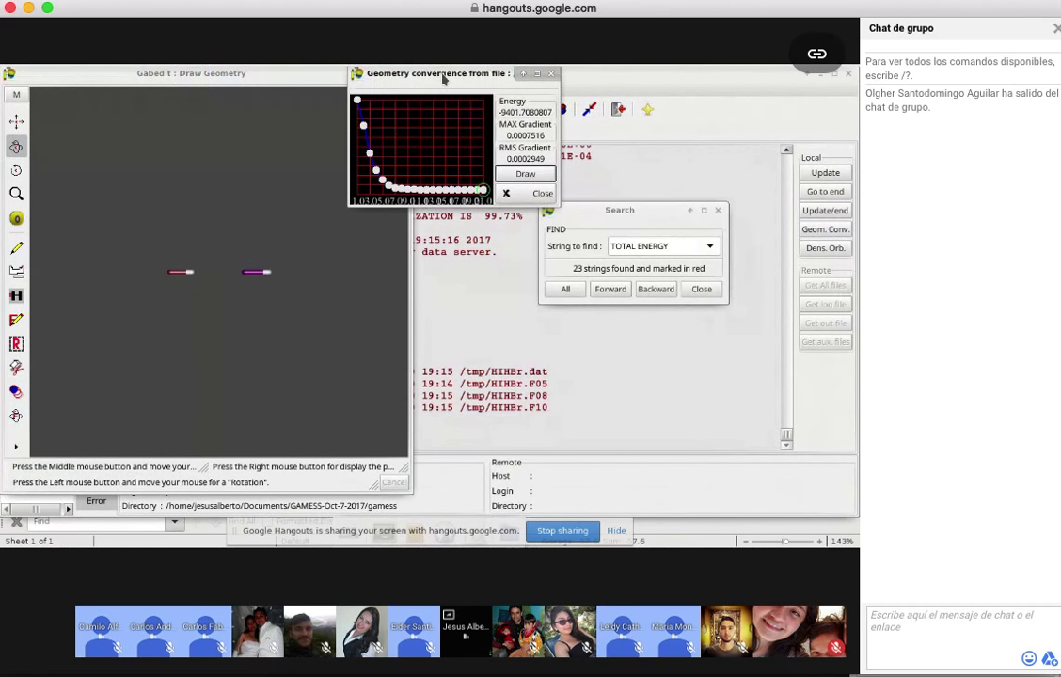
pyautogui.moveTo(442, 87); pyautogui.dragTo(553, 105)
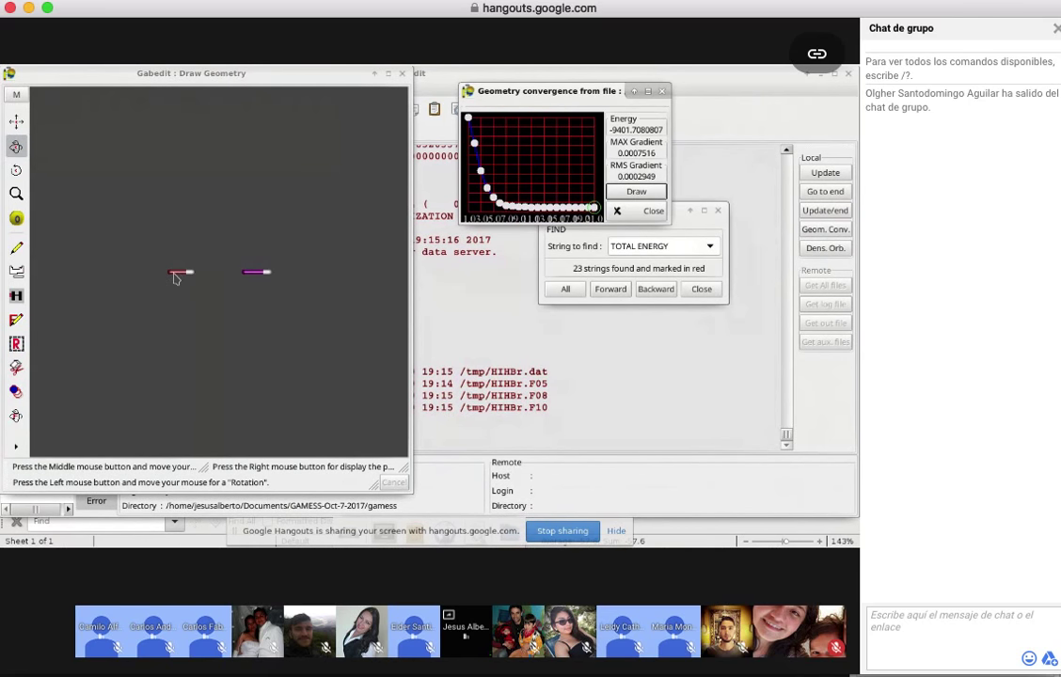
pyautogui.click(16, 447)
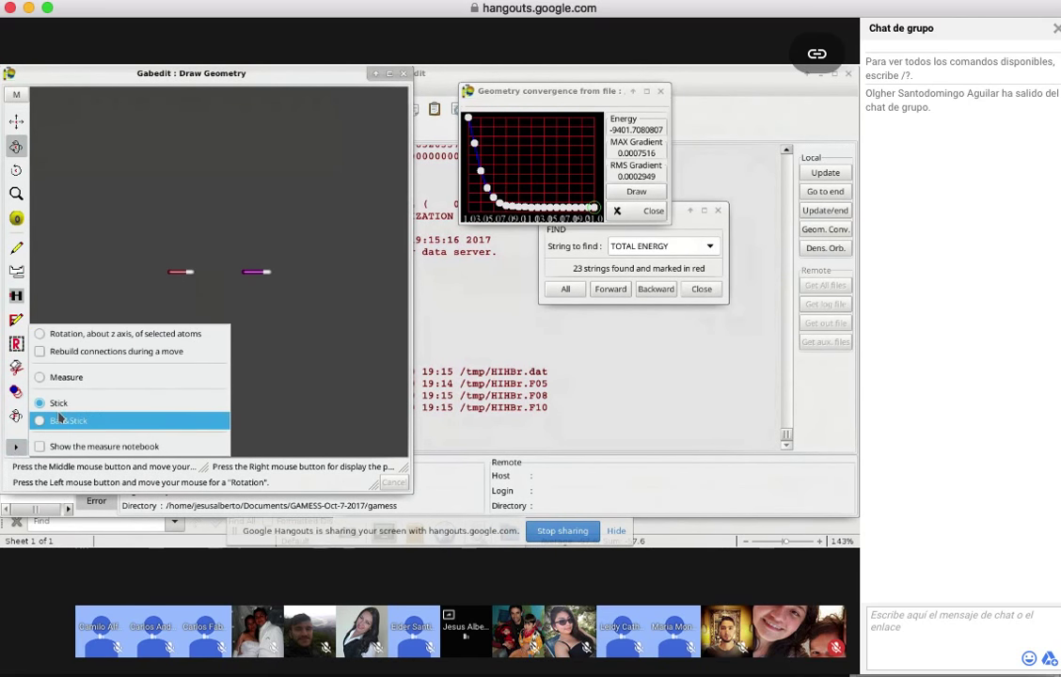
pyautogui.click(75, 425)
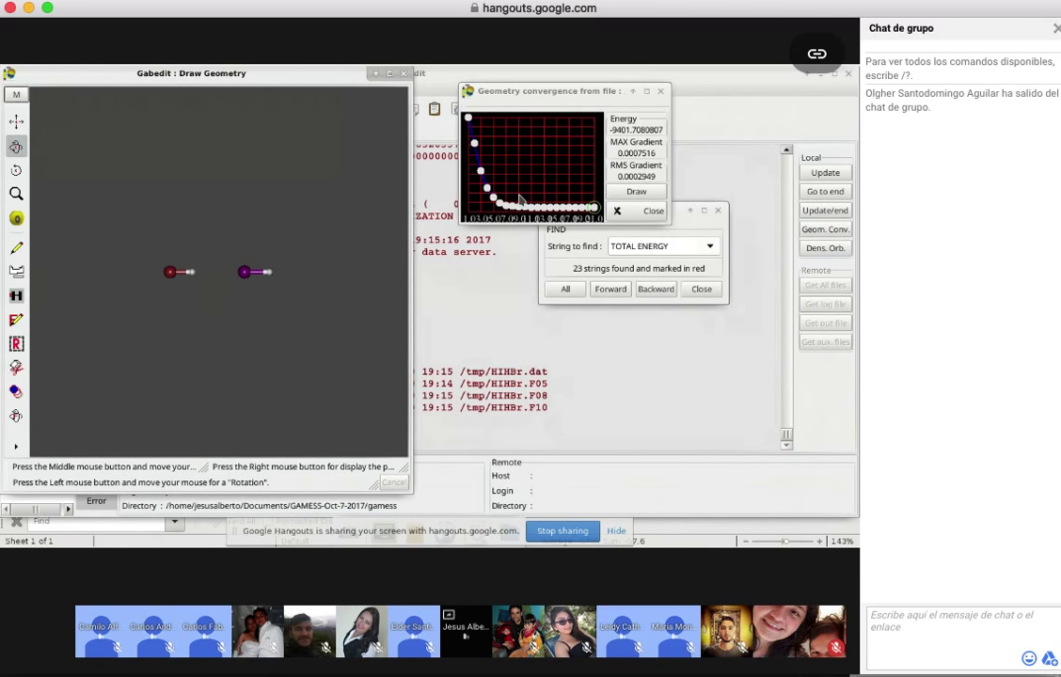
# Examine the convergence plot at full size, restore its window and return to the Interaccion-HI-HBr.ods spreadsheet
pyautogui.click(647, 92)
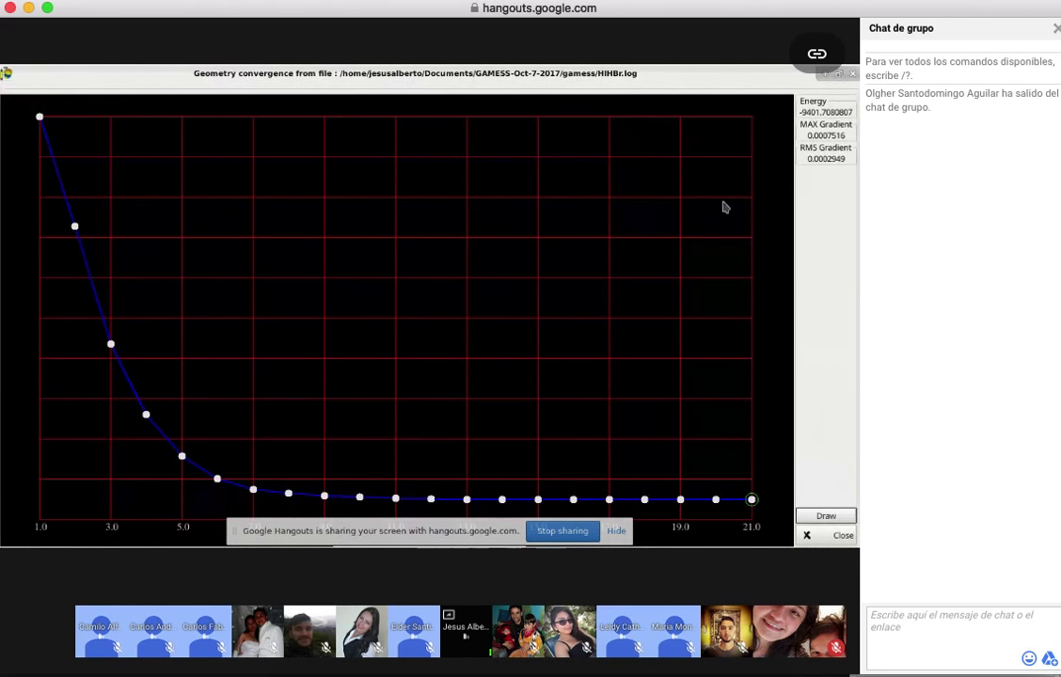
pyautogui.click(841, 74)
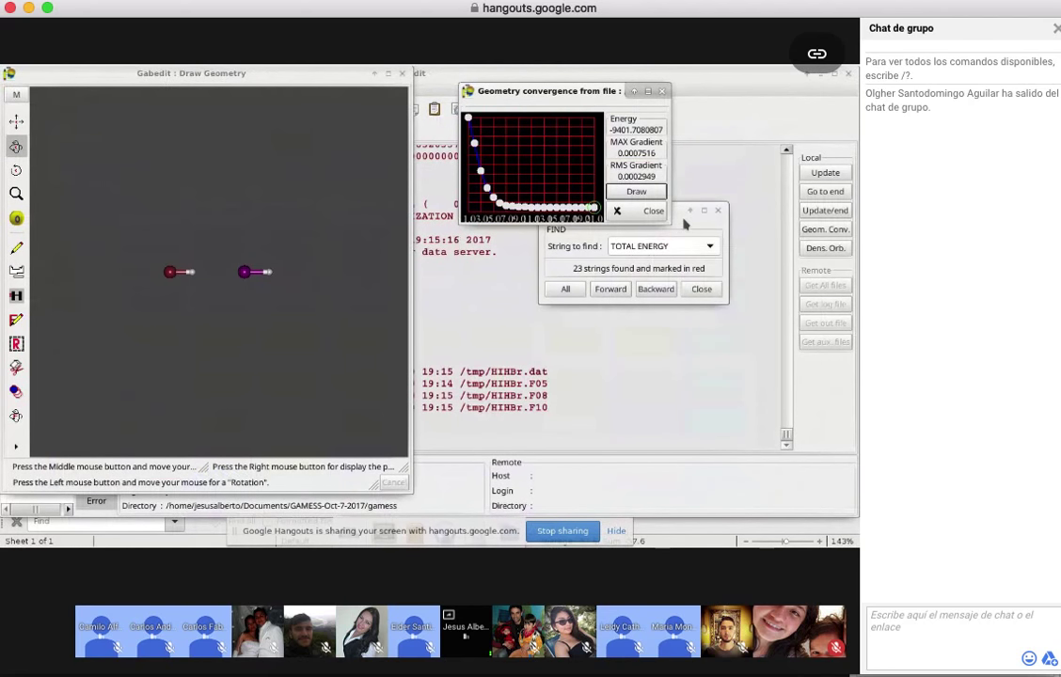
pyautogui.hotkey('alt', 'Tab')
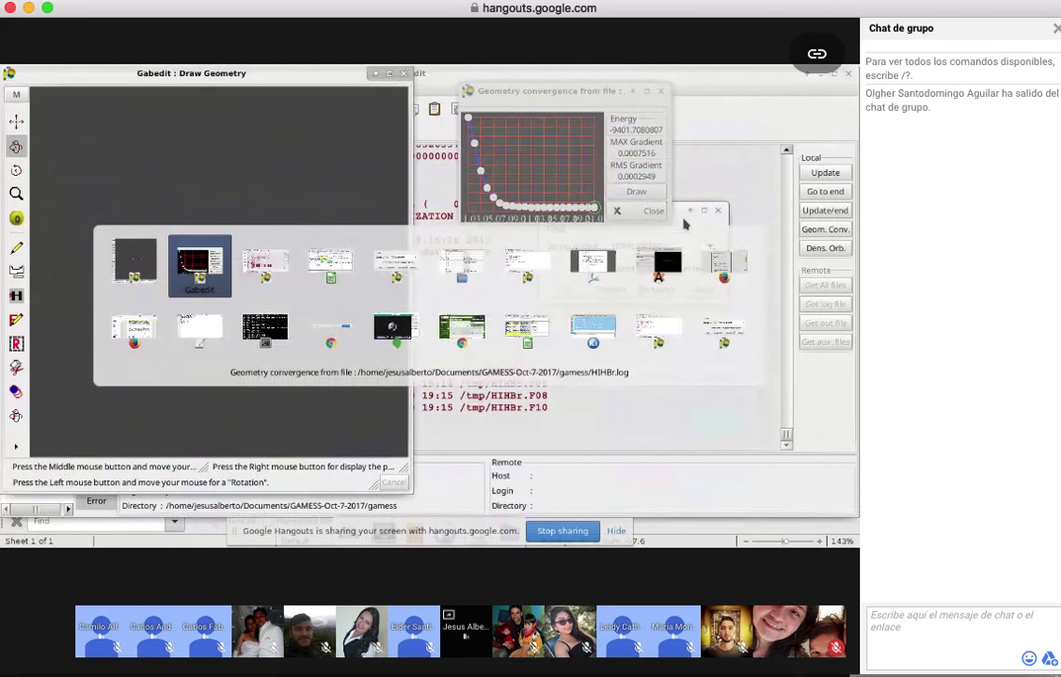
pyautogui.press('Tab')
pyautogui.press('Tab')
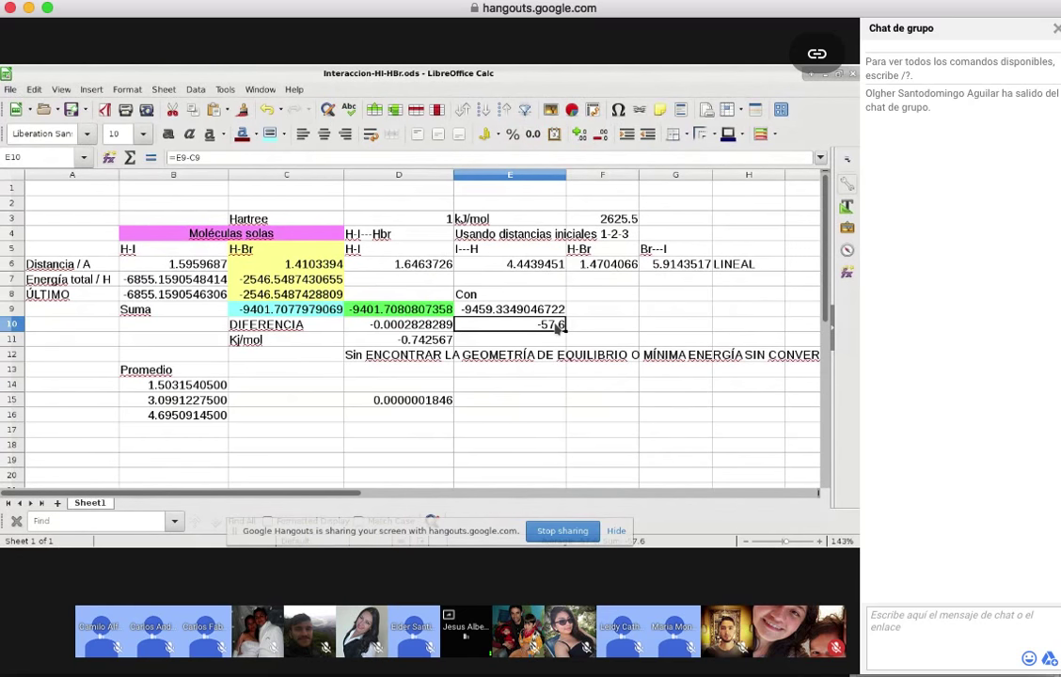
# Switch to the Hydrogen Bonding book in Firefox and examine Figure 2.7, the HX dimer geometry on page 72
pyautogui.hotkey('alt', 'Tab')
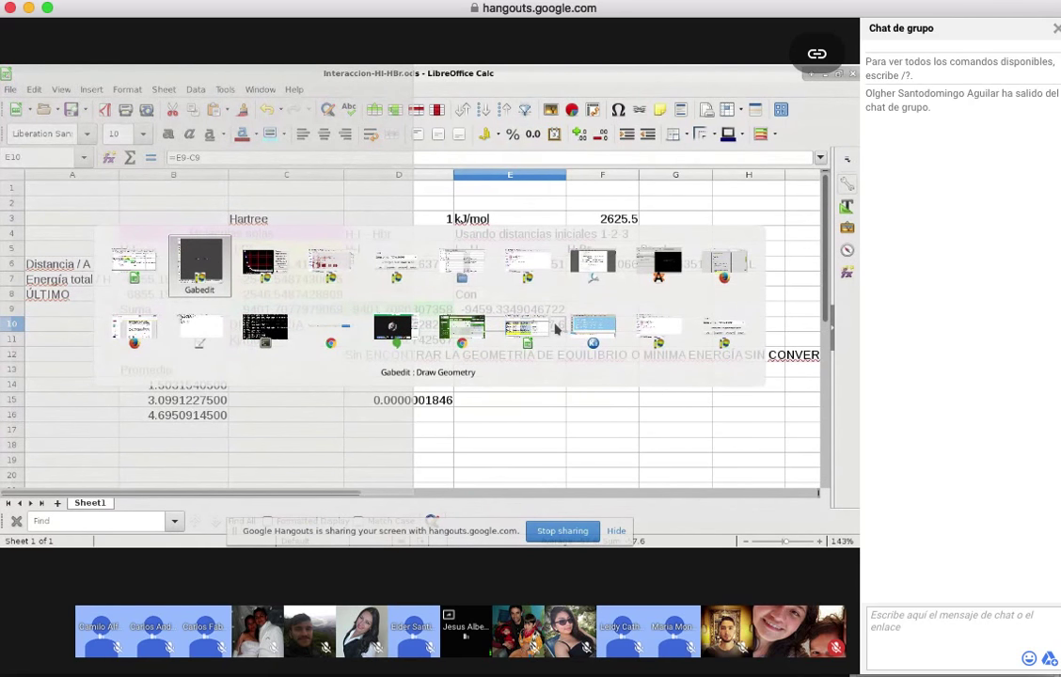
pyautogui.hotkey('alt', 'Tab')
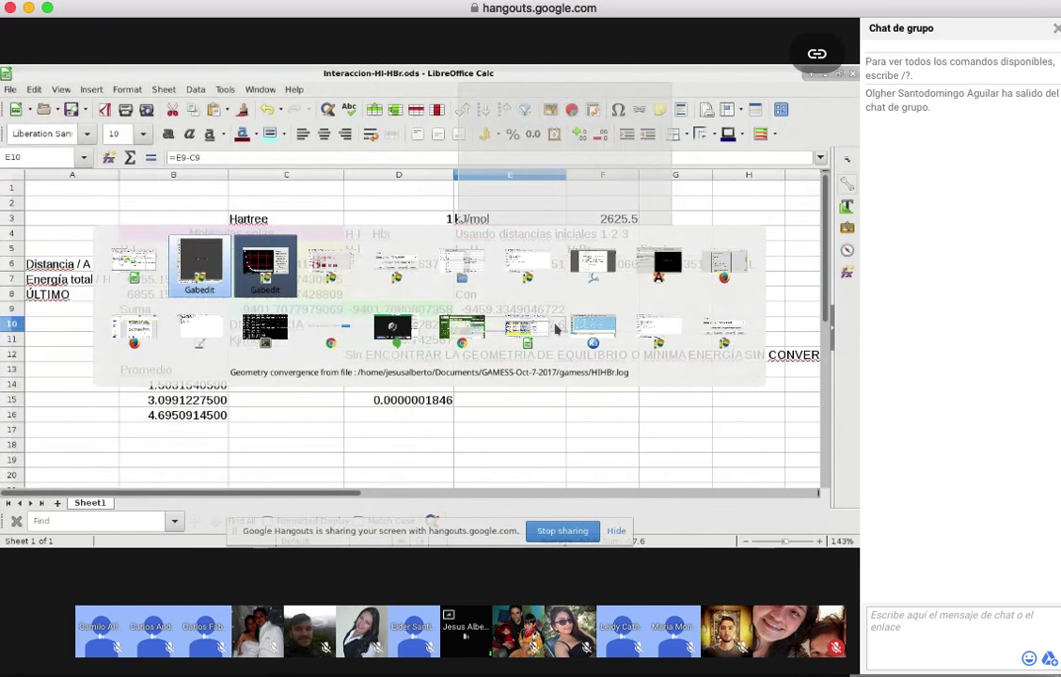
pyautogui.hotkey('alt', 'Tab')
pyautogui.hotkey('alt', 'Tab')
pyautogui.hotkey('alt', 'Tab')
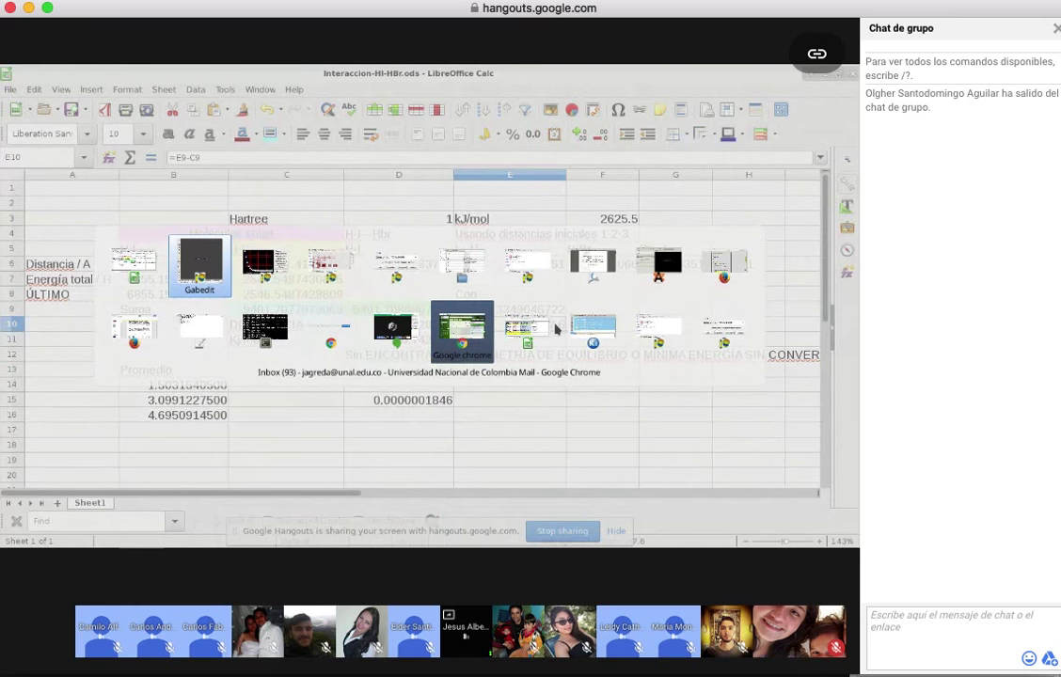
pyautogui.hotkey('alt', 'shift', 'Tab')
pyautogui.hotkey('alt', 'shift', 'Tab')
pyautogui.hotkey('alt', 'shift', 'Tab')
pyautogui.hotkey('alt', 'shift', 'Tab')
pyautogui.hotkey('alt', 'shift', 'Tab')
pyautogui.hotkey('alt', 'shift', 'Tab')
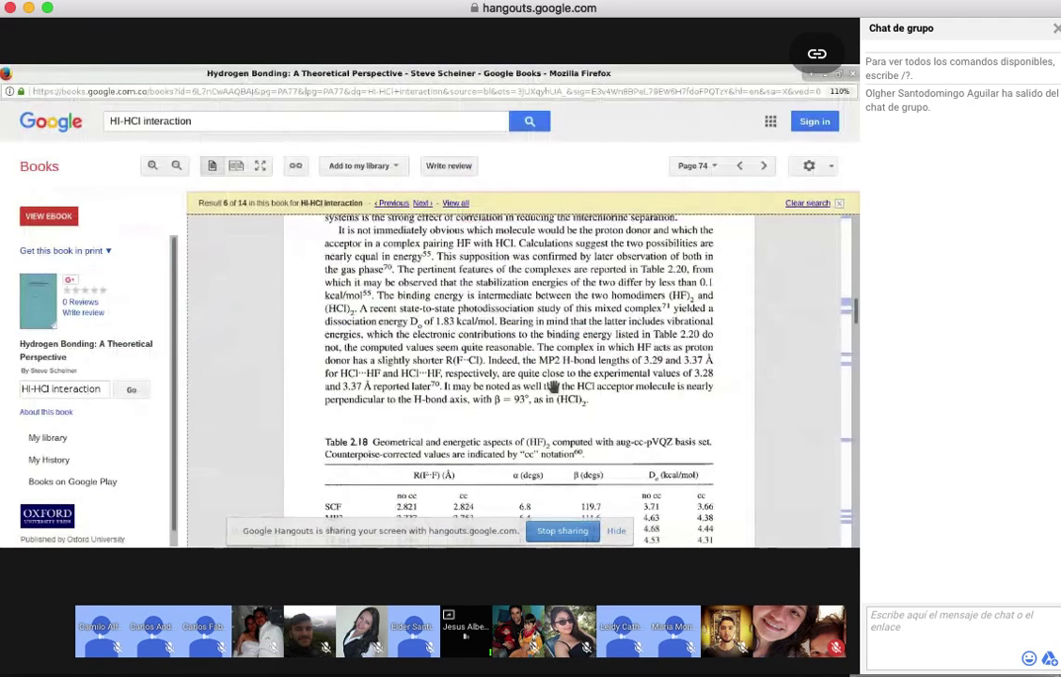
pyautogui.scroll(2, 554, 386)
pyautogui.scroll(5, 554, 385)
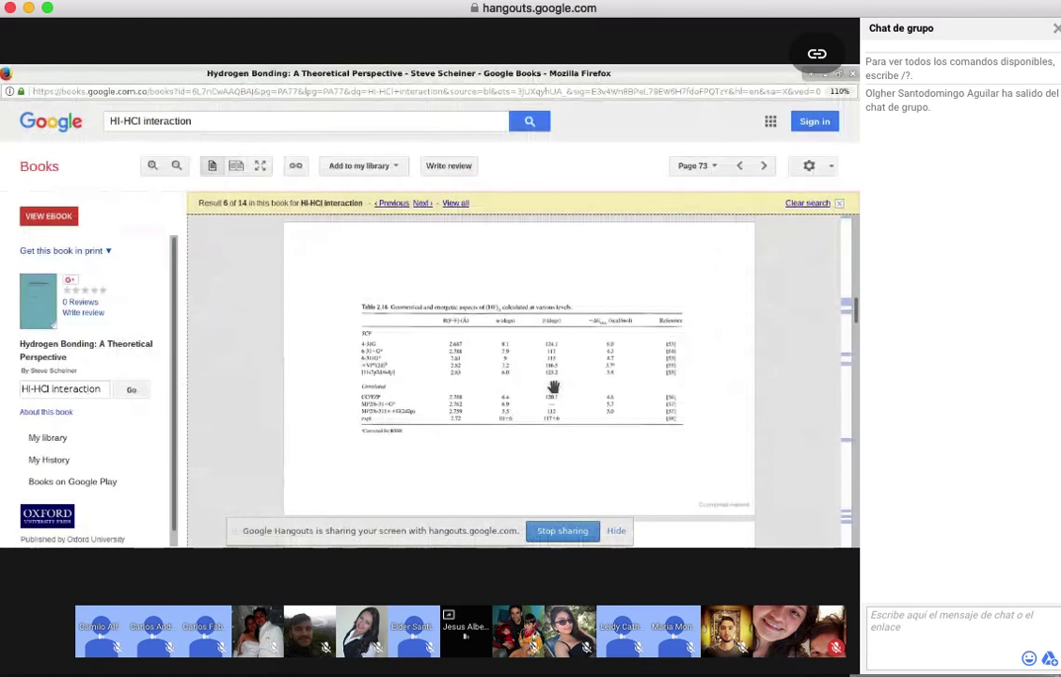
pyautogui.scroll(3, 554, 386)
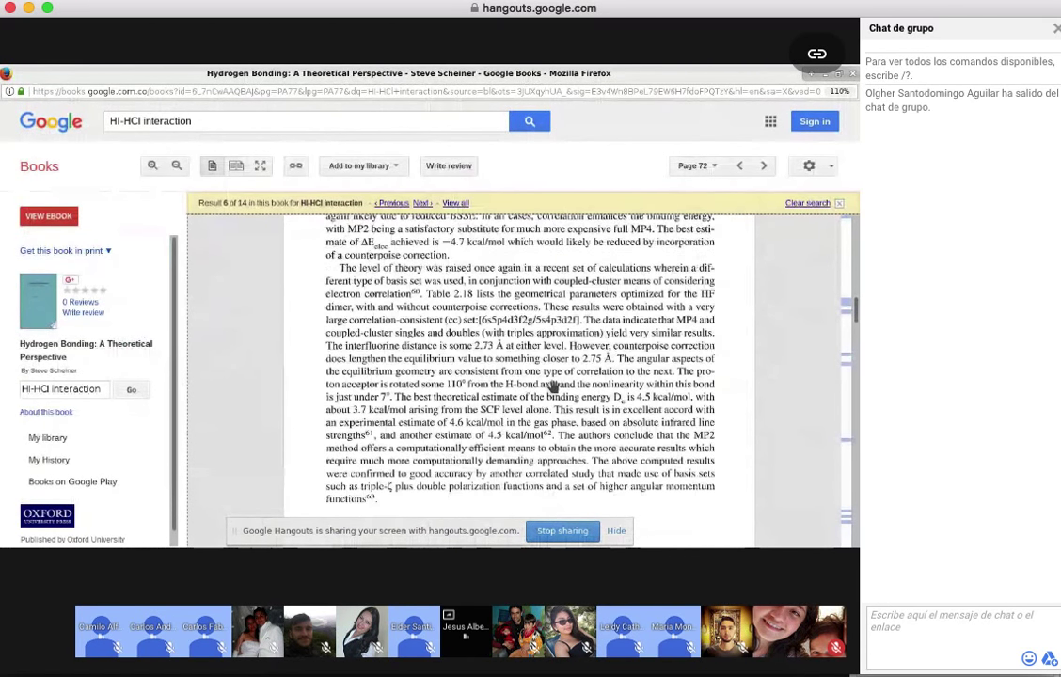
pyautogui.scroll(6, 554, 386)
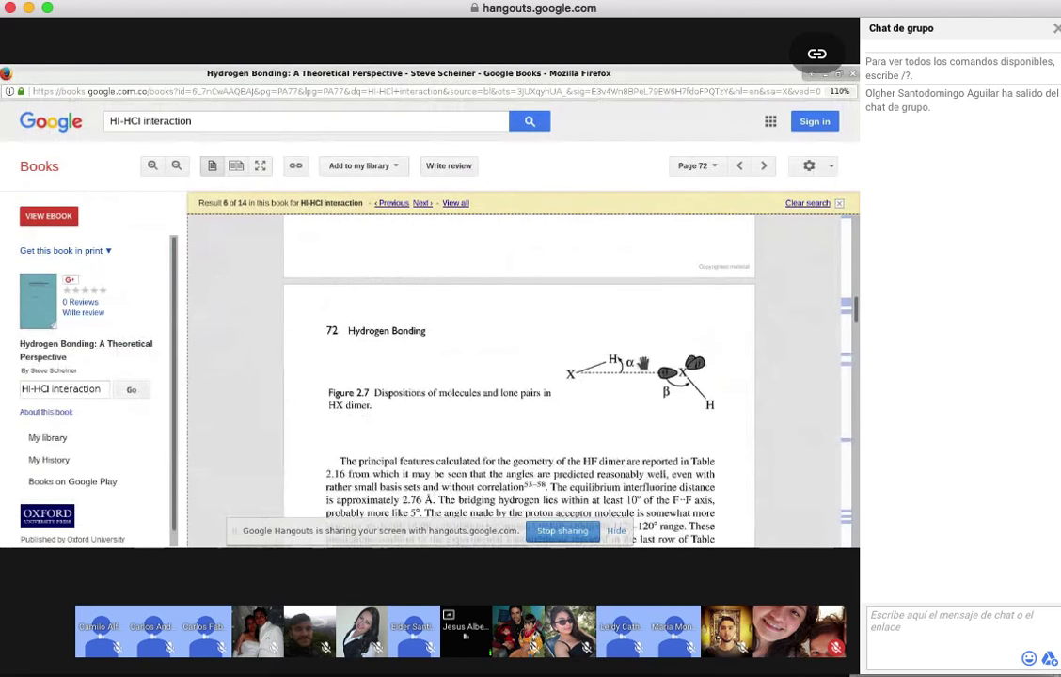
pyautogui.scroll(-1, 604, 355)
pyautogui.scroll(-1, 611, 377)
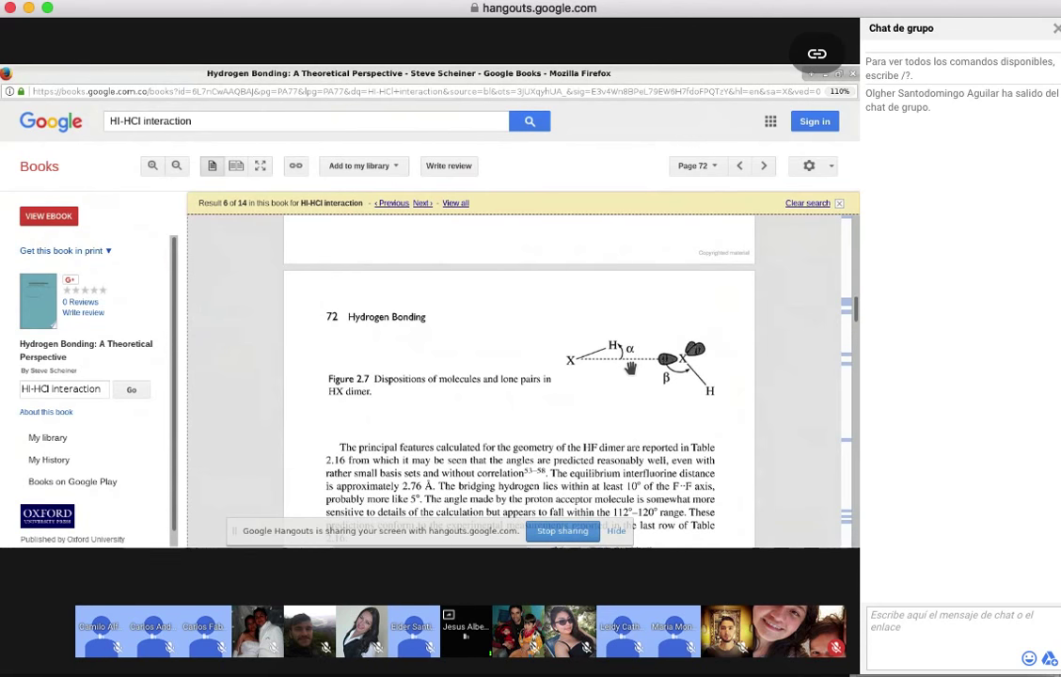
# Return to Gabedit's Draw Geometry window and rotate the complex about half a turn so HI and HBr swap sides
pyautogui.hotkey('alt', 'Tab')
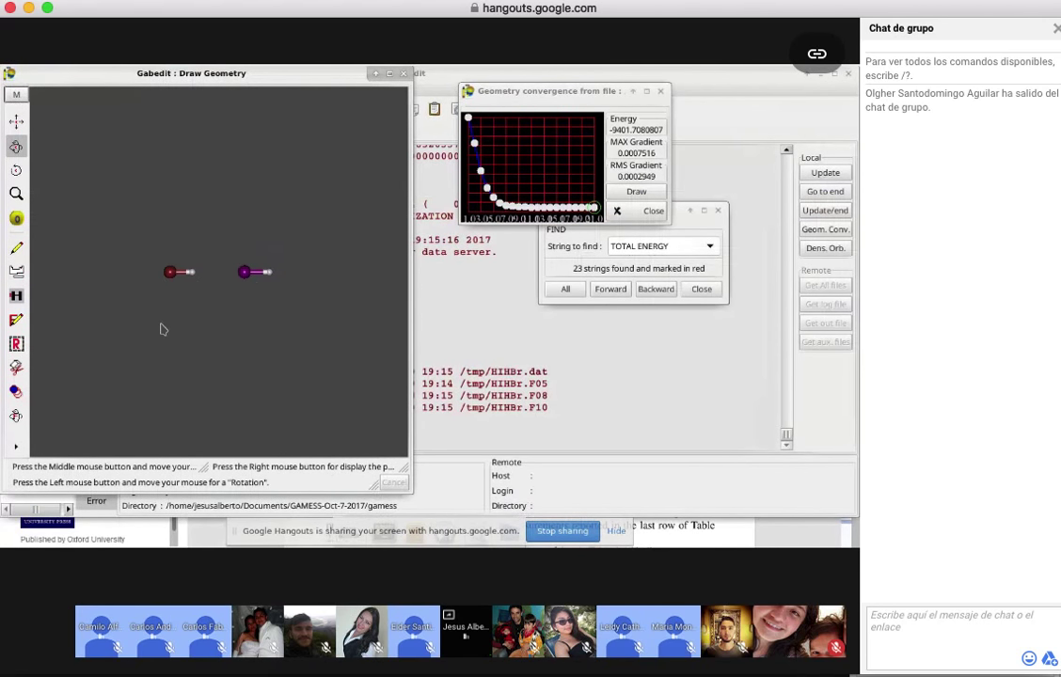
pyautogui.click(16, 193)
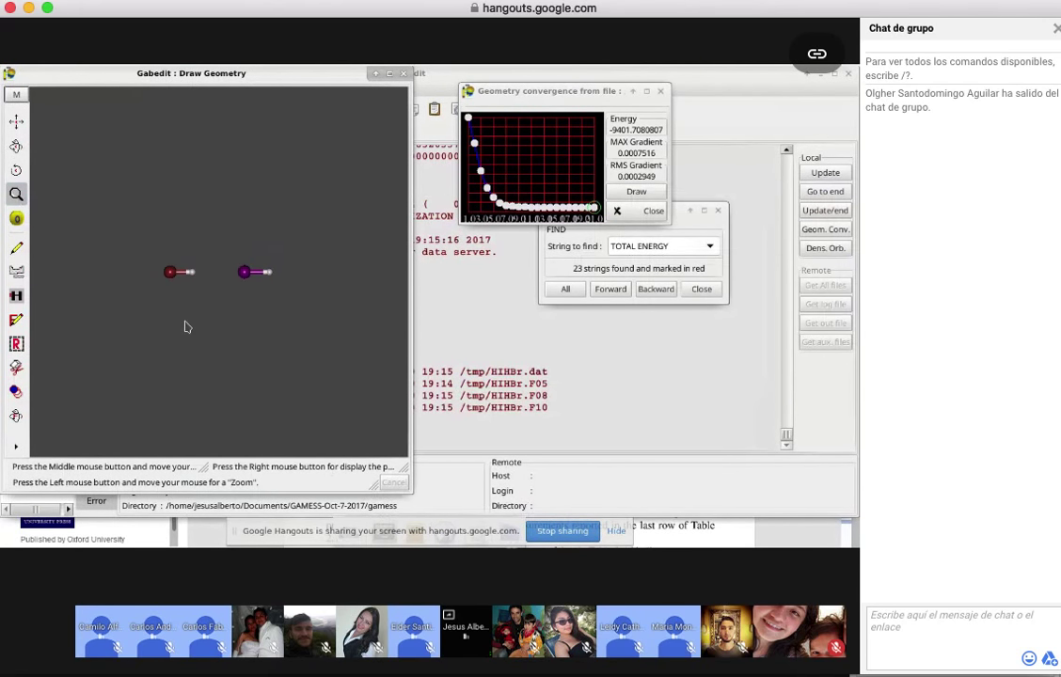
pyautogui.moveTo(212, 327); pyautogui.dragTo(228, 301, button='middle')
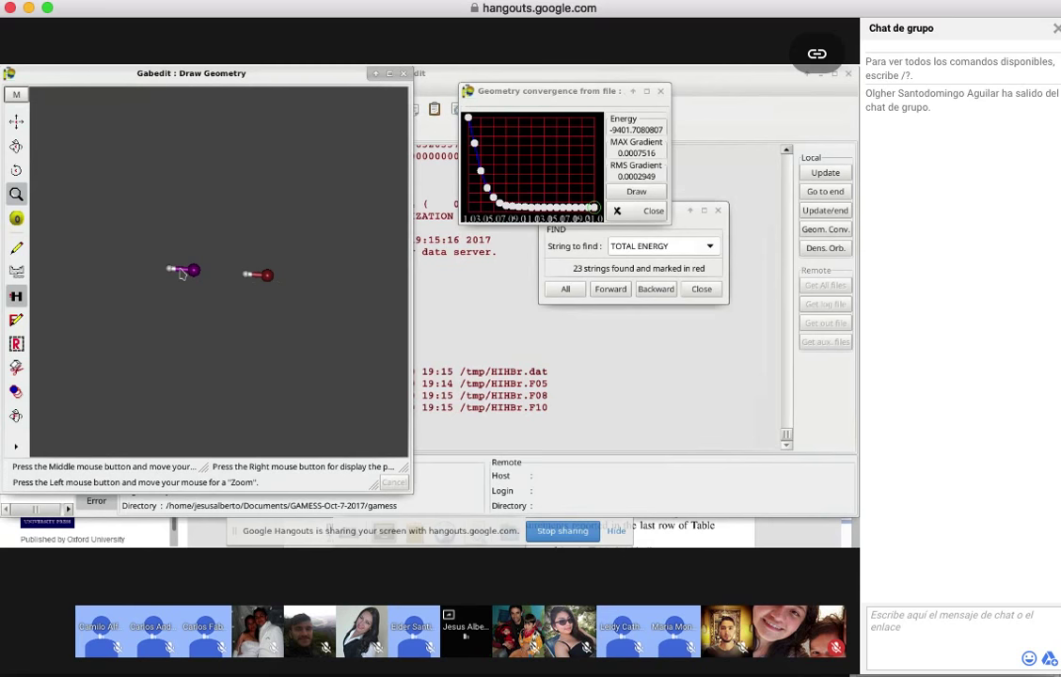
# Switch back to the book in Firefox and compare the complex with the HX dimer arrangement in Figure 2.7
pyautogui.hotkey('alt', 'Tab')
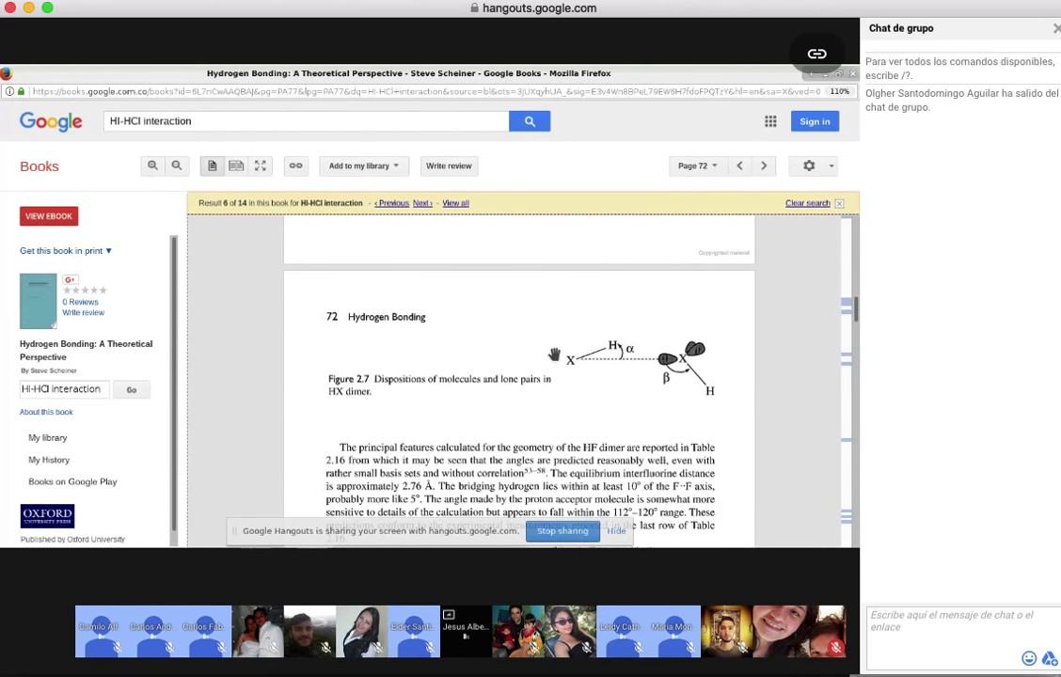
pyautogui.scroll(5, 554, 354)
pyautogui.scroll(-5, 554, 354)
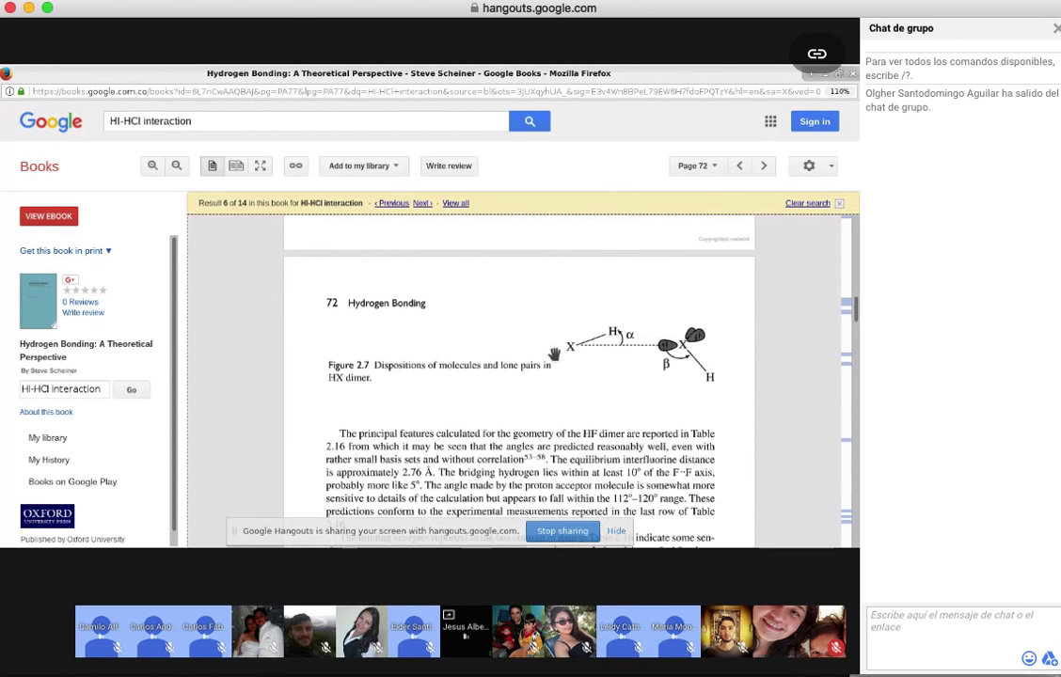
pyautogui.scroll(-1, 554, 354)
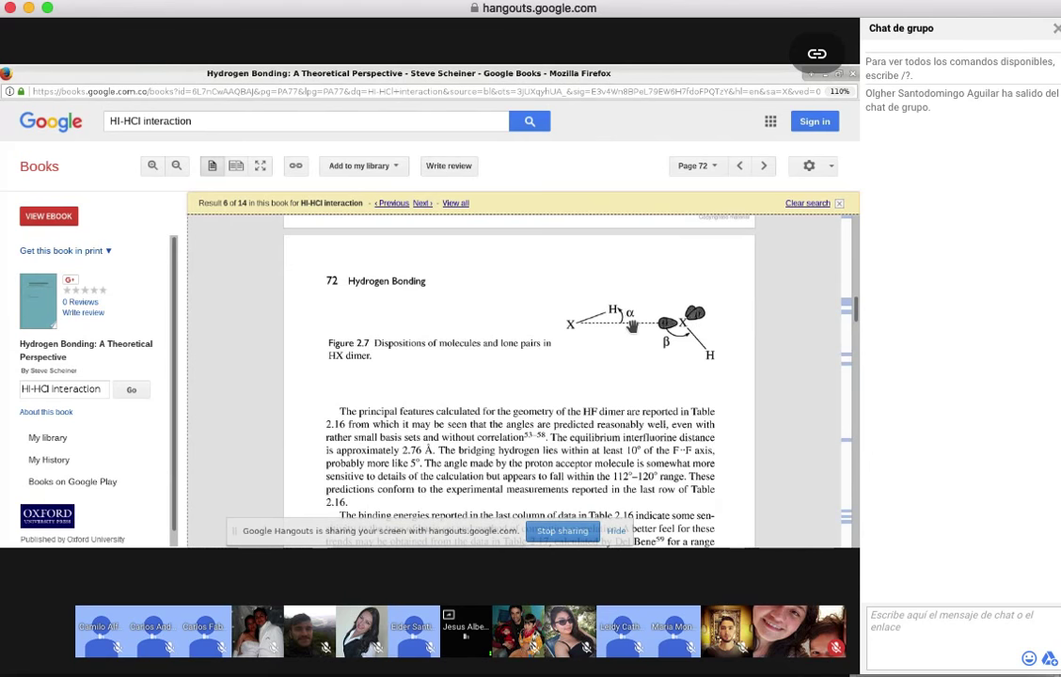
# Go back through the book to page 69 and examine Figure 2.6, the geometry of HYH···ZH3
pyautogui.scroll(10, 631, 318)
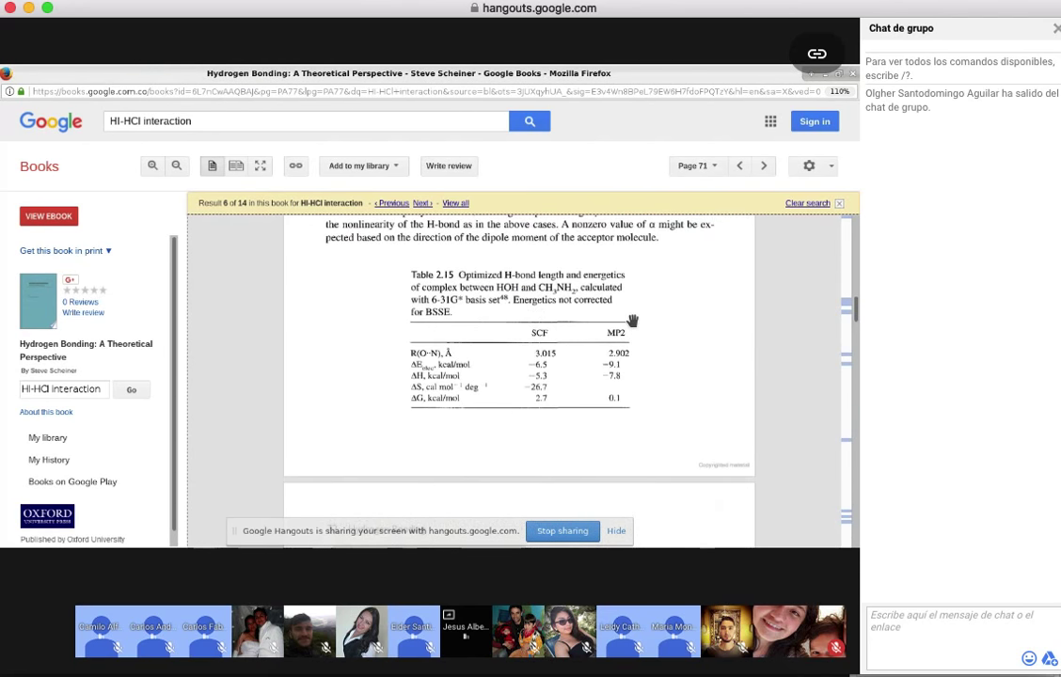
pyautogui.scroll(5, 631, 321)
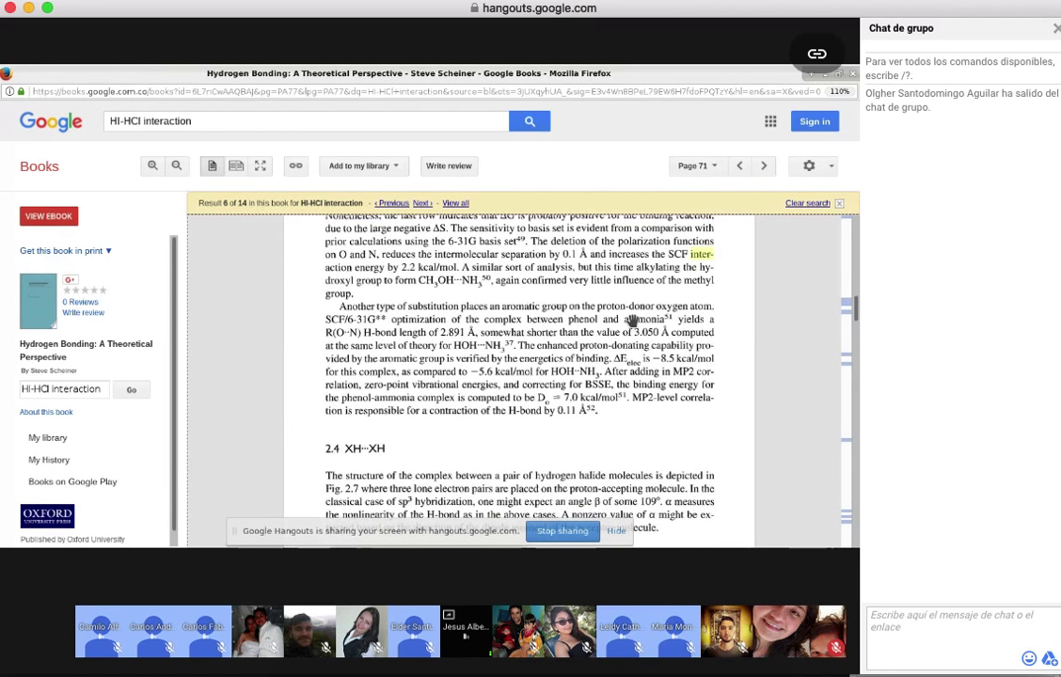
pyautogui.scroll(5, 631, 321)
pyautogui.scroll(6, 631, 320)
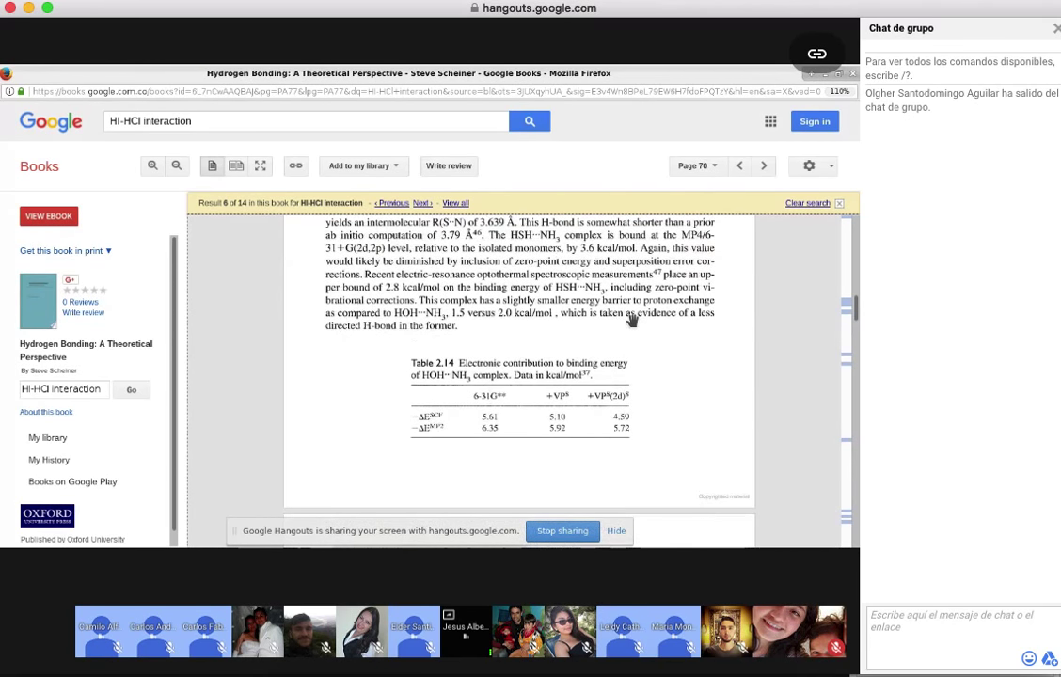
pyautogui.scroll(6, 631, 320)
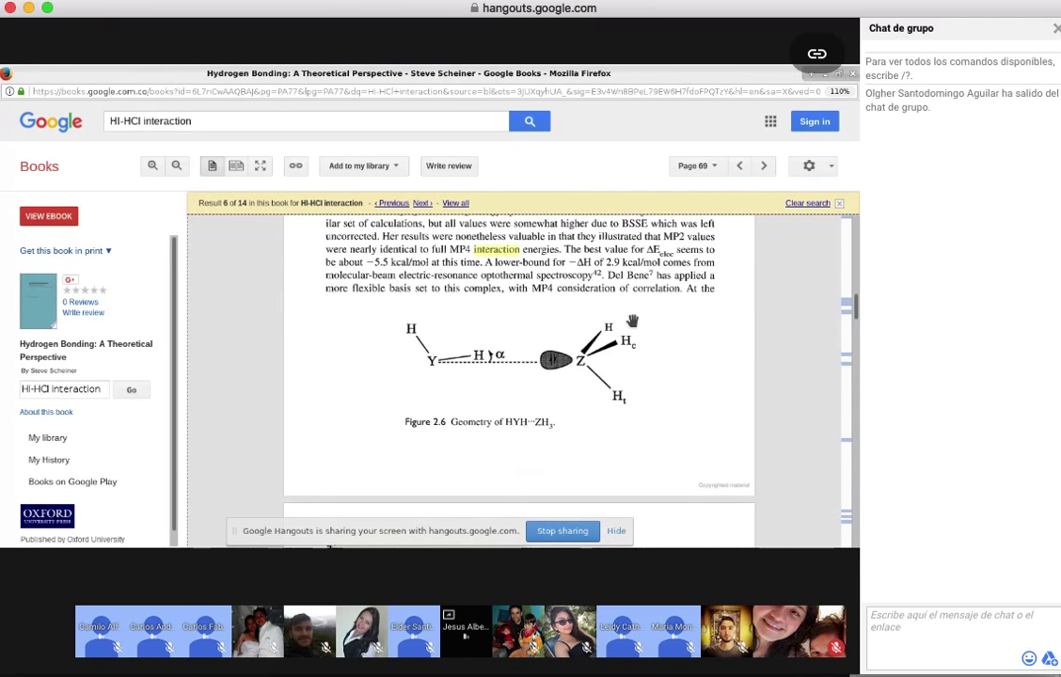
pyautogui.scroll(2, 632, 322)
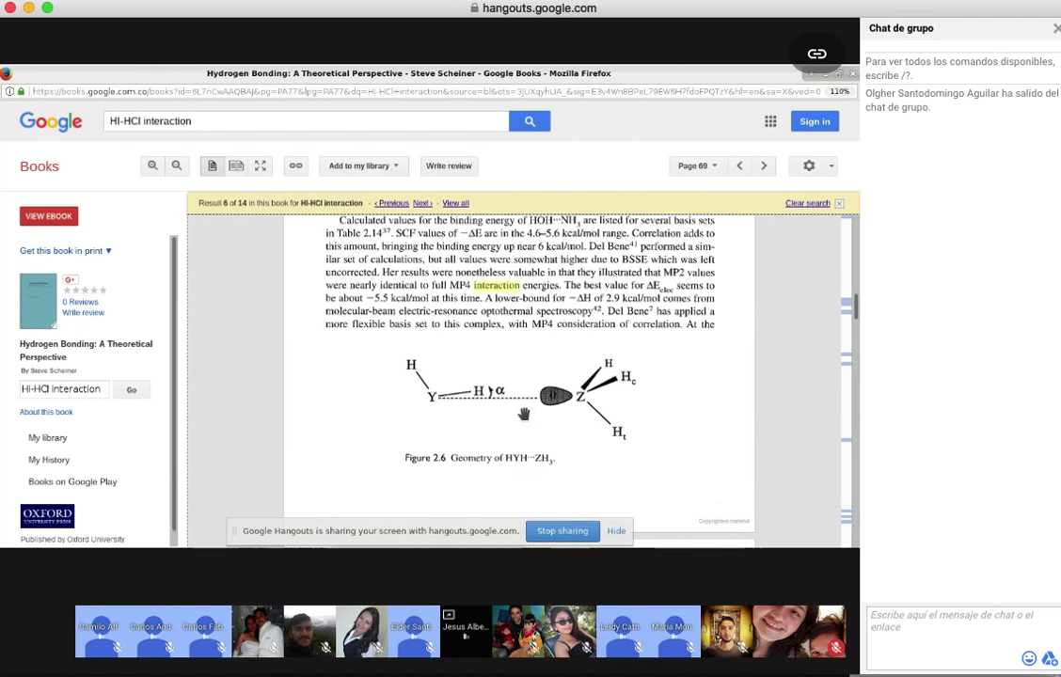
pyautogui.scroll(2, 524, 414)
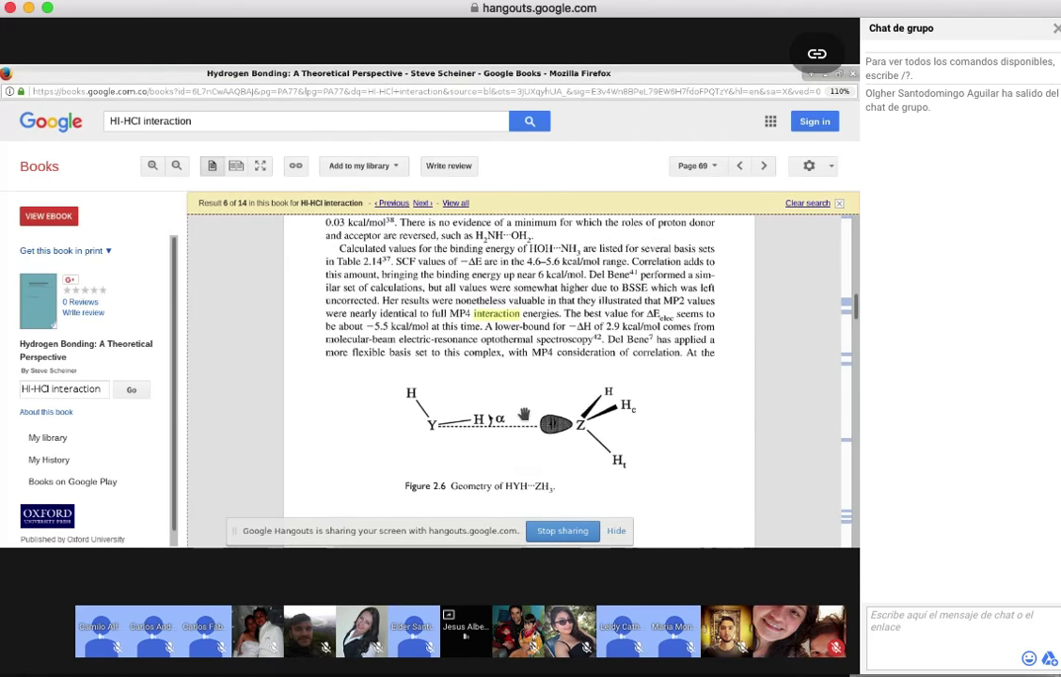
# Review section 2.3 from its start on page 69 through Table 2.13 on page 70
pyautogui.scroll(5, 523, 413)
pyautogui.scroll(6, 524, 414)
pyautogui.scroll(1, 524, 414)
pyautogui.scroll(-2, 524, 413)
pyautogui.scroll(5, 524, 414)
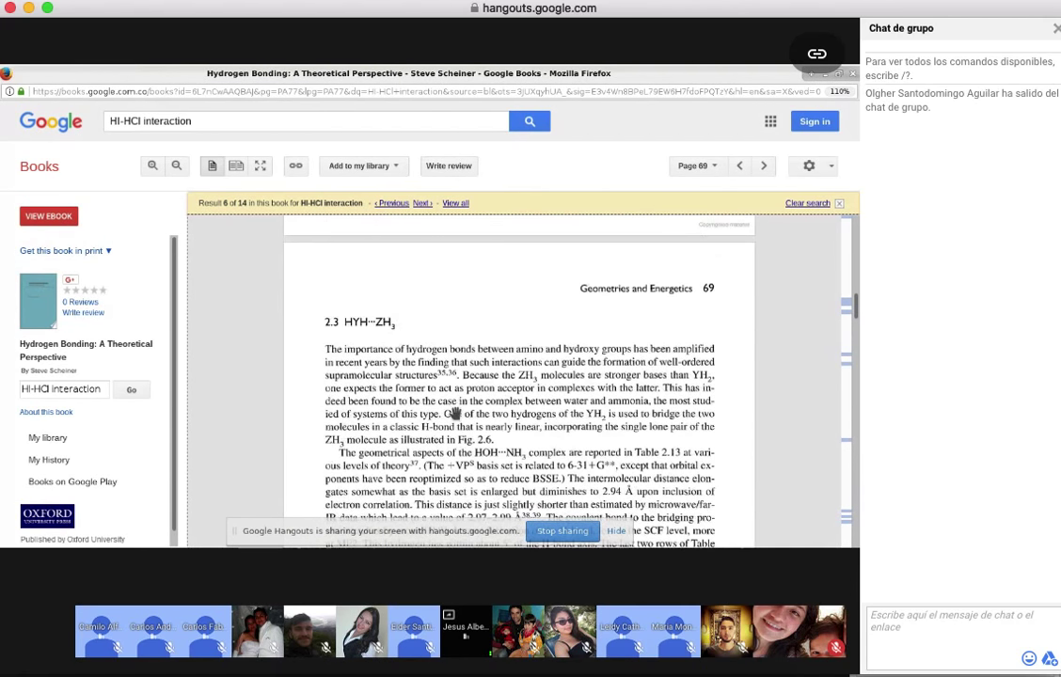
pyautogui.scroll(-10, 488, 368)
pyautogui.scroll(-3, 488, 367)
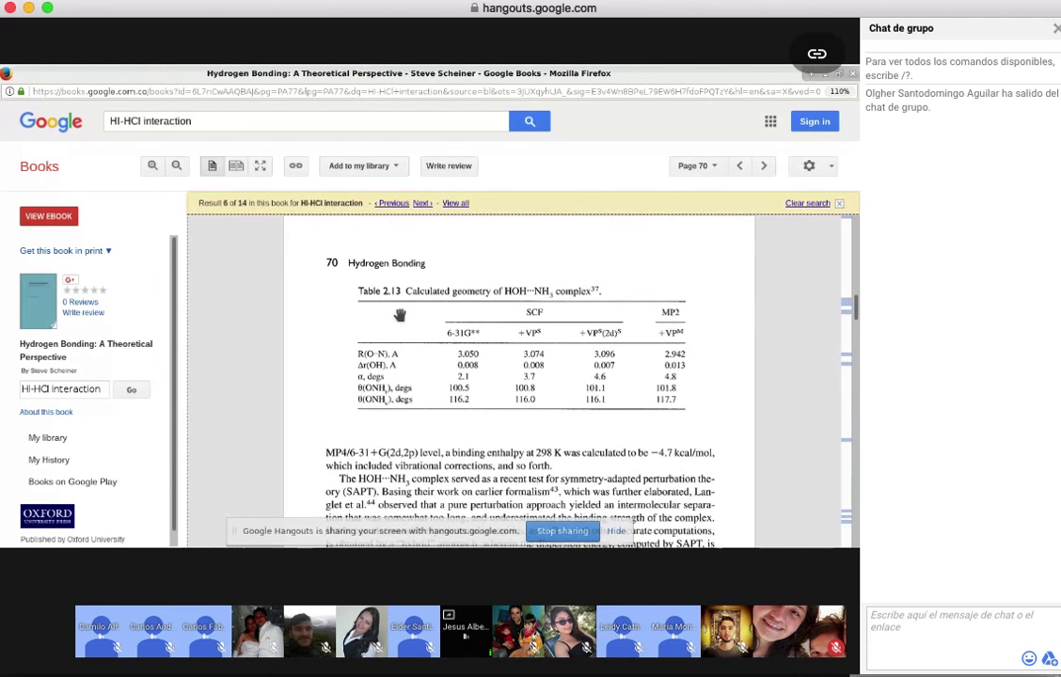
# Read on from page 70 to section 2.4, XH···XH, and examine the HX dimer arrangement in Figure 2.7 on page 72
pyautogui.scroll(-1, 395, 313)
pyautogui.scroll(-5, 399, 316)
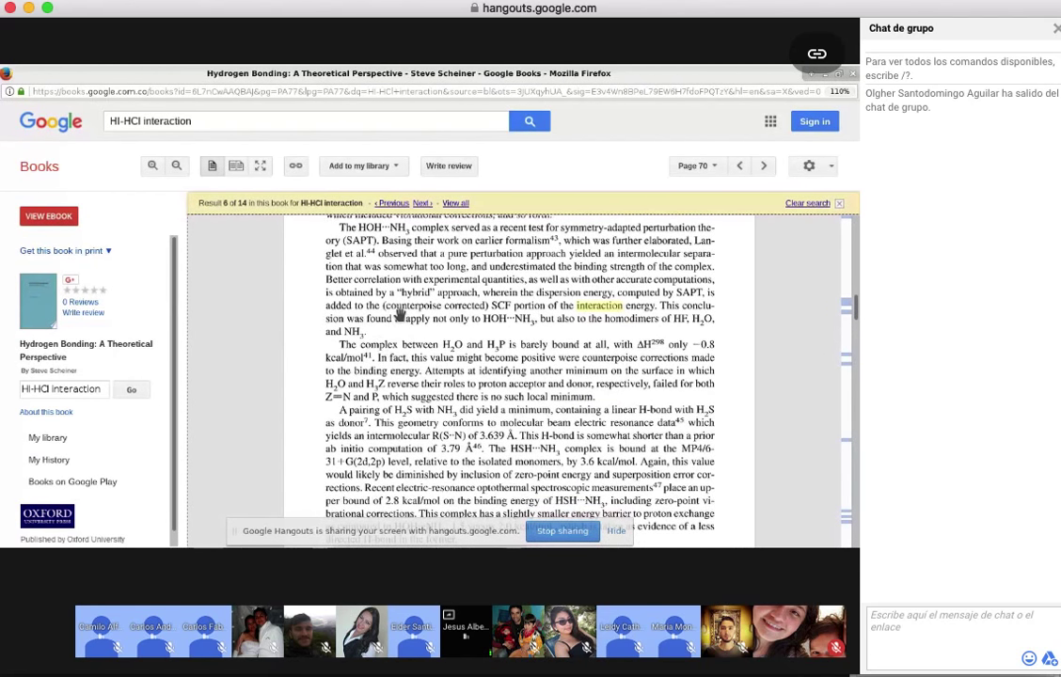
pyautogui.scroll(-7, 400, 315)
pyautogui.scroll(-18, 400, 315)
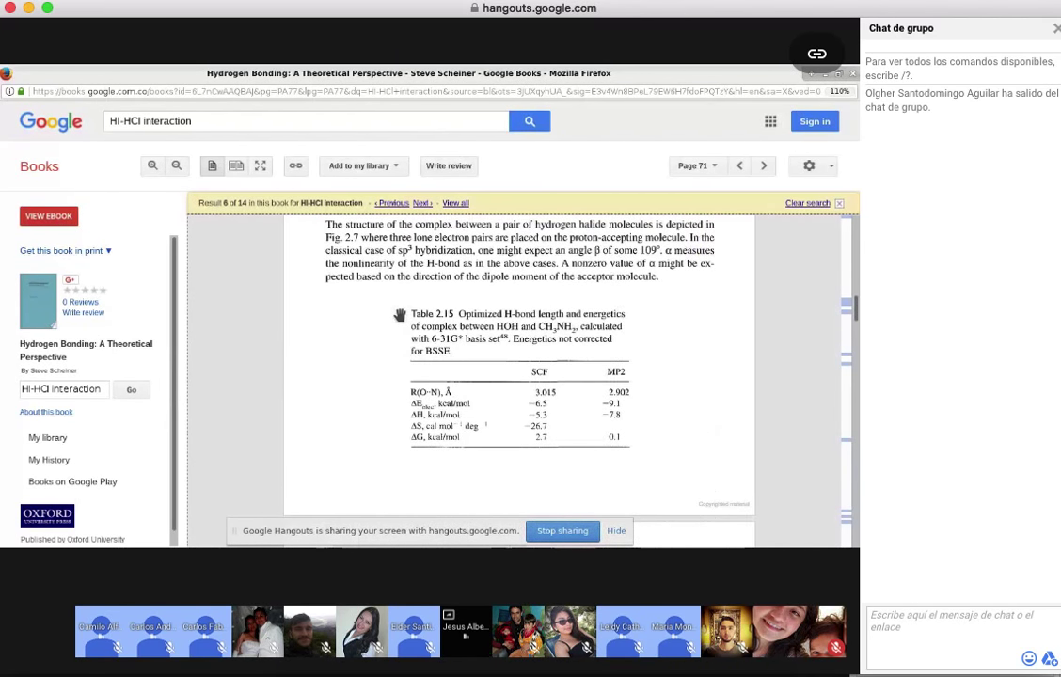
pyautogui.scroll(3, 399, 315)
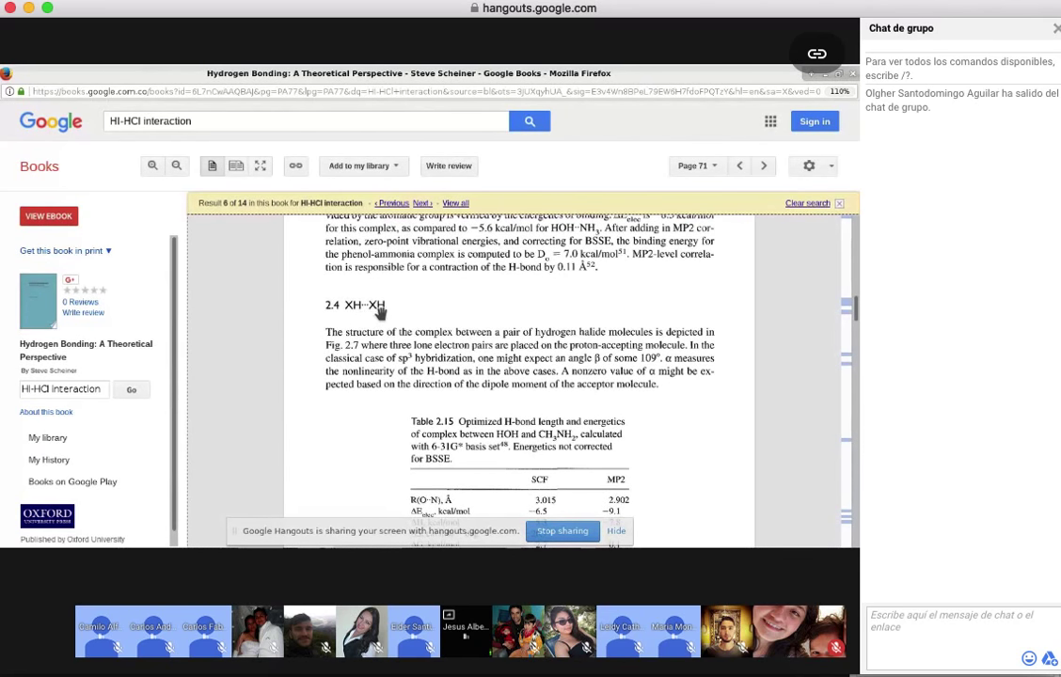
pyautogui.scroll(-1, 372, 315)
pyautogui.scroll(-10, 386, 375)
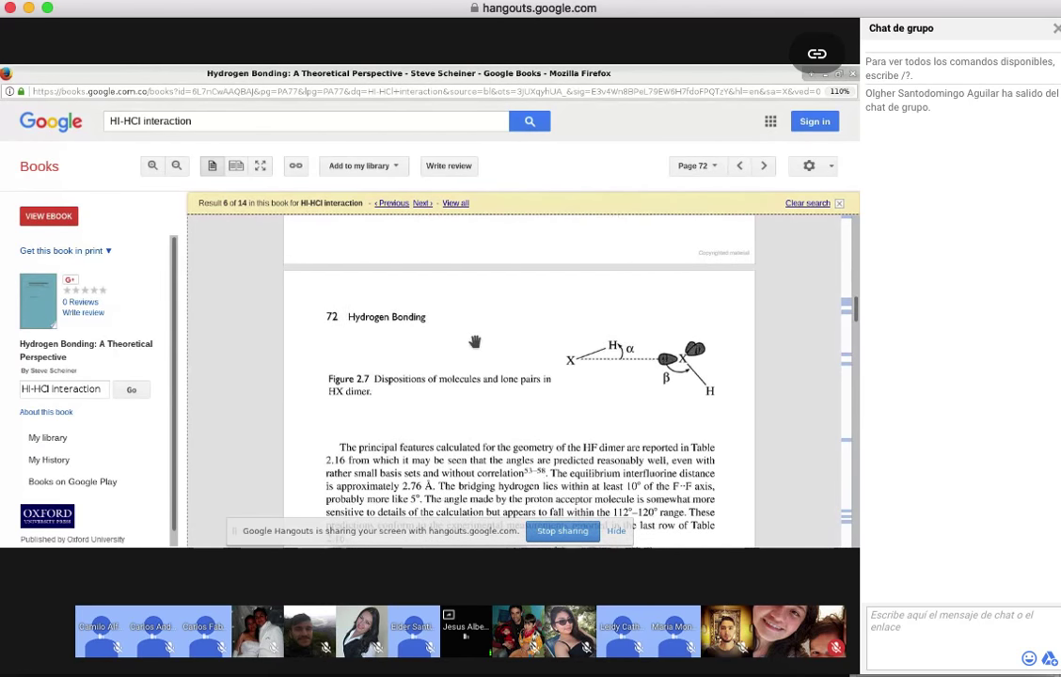
# Review the HF dimer data in Tables 2.16 and 2.17 and the discussion of the HCl and mixed complexes on page 74
pyautogui.scroll(-10, 475, 341)
pyautogui.scroll(-10, 475, 341)
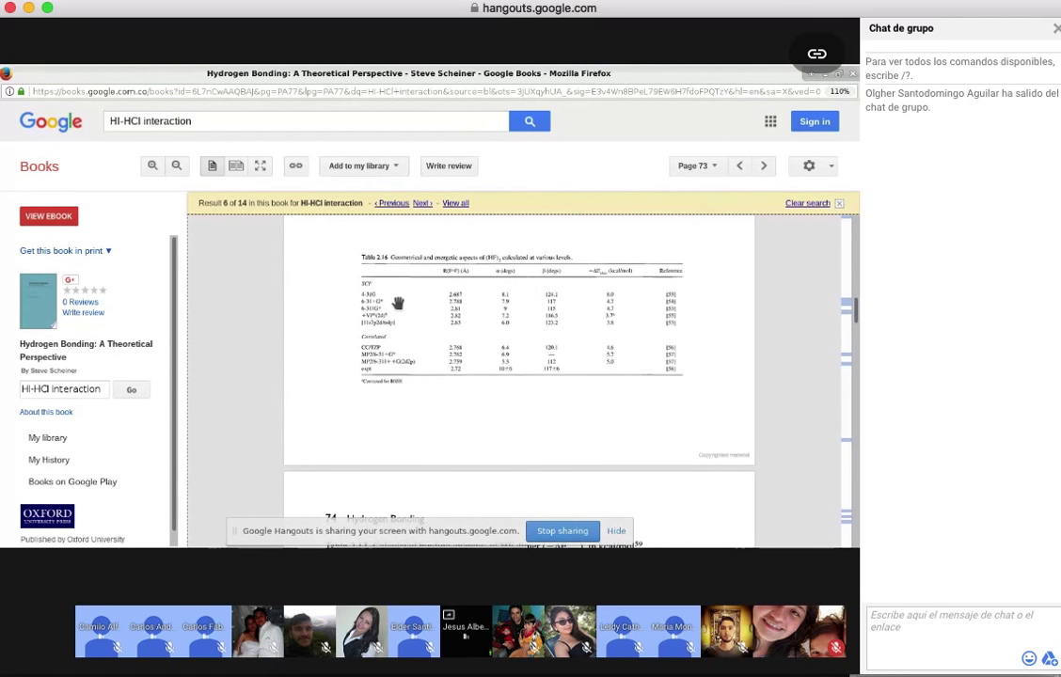
pyautogui.scroll(-3, 483, 373)
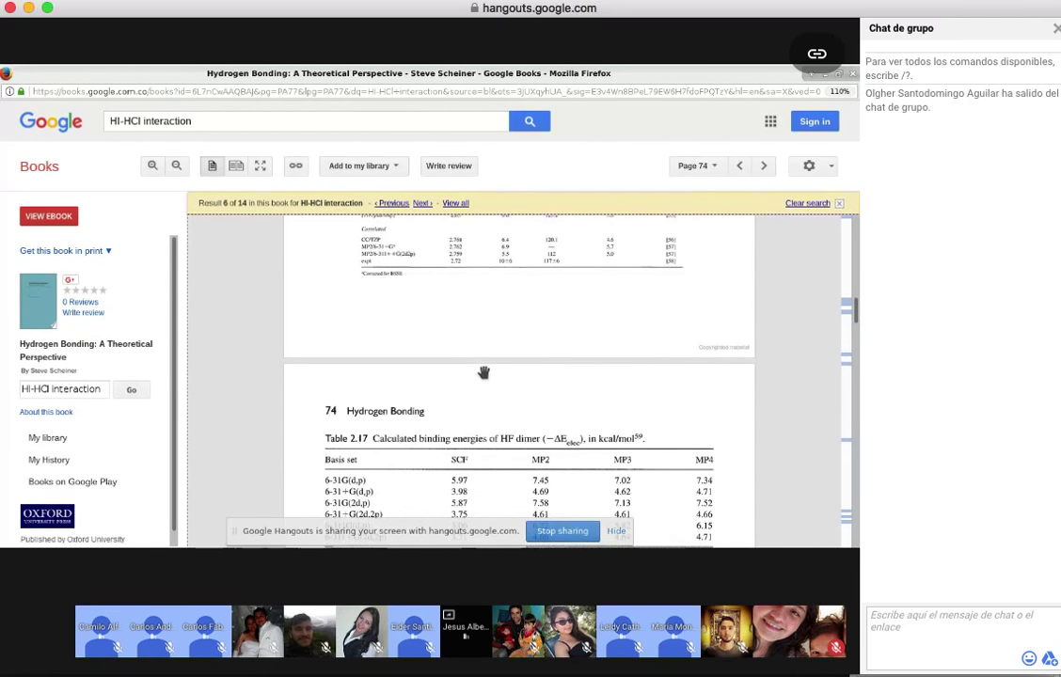
pyautogui.scroll(-3, 484, 373)
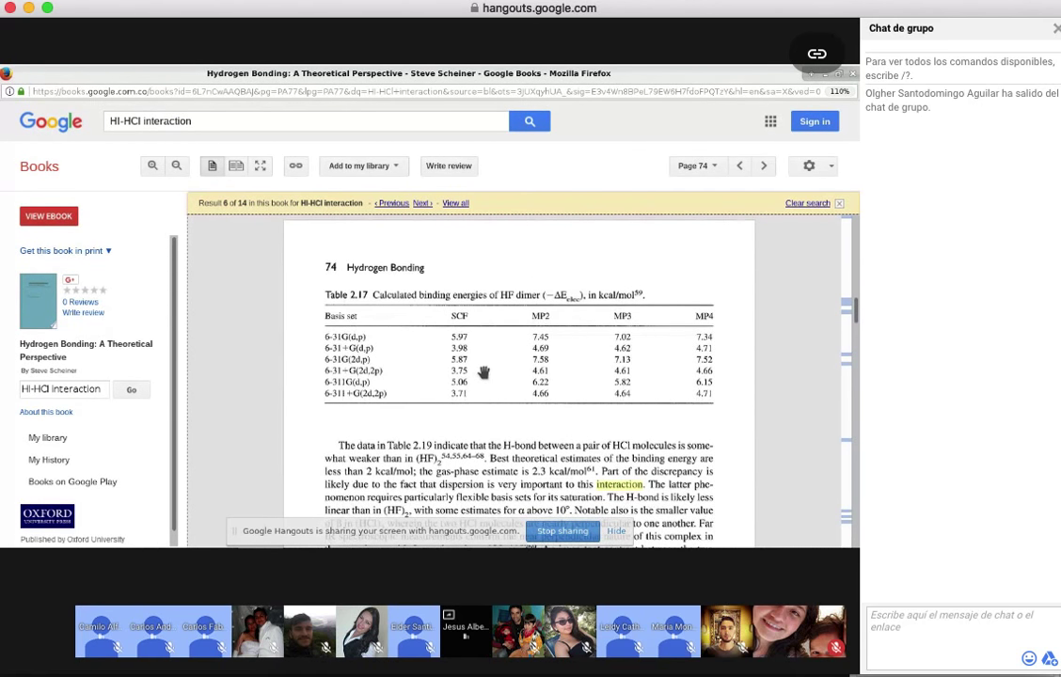
pyautogui.scroll(-1, 484, 372)
pyautogui.scroll(-2, 483, 373)
pyautogui.scroll(-5, 483, 373)
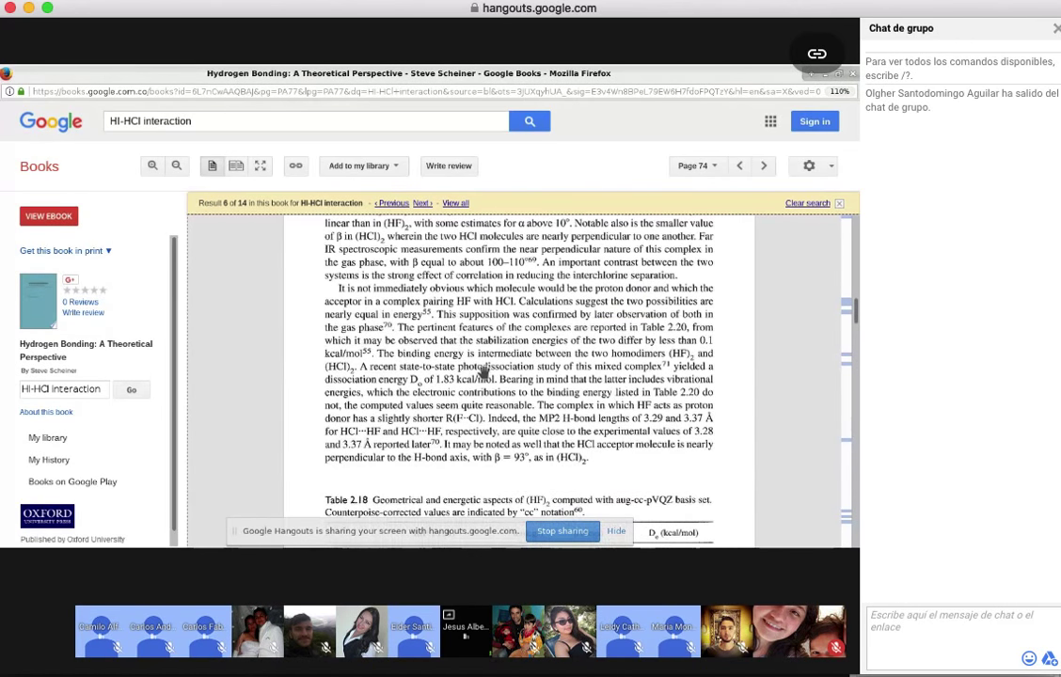
# Continue through pages 75 to 77 and examine Table 2.22, the properties of the binary hydrogen halide complexes
pyautogui.scroll(-15, 483, 372)
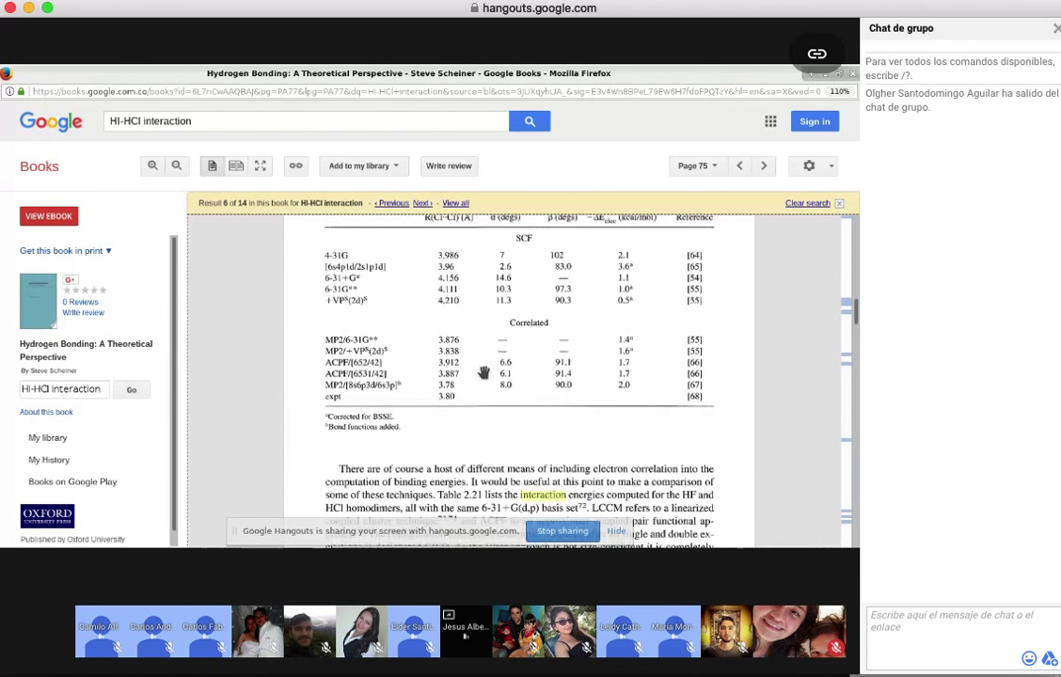
pyautogui.scroll(-16, 483, 372)
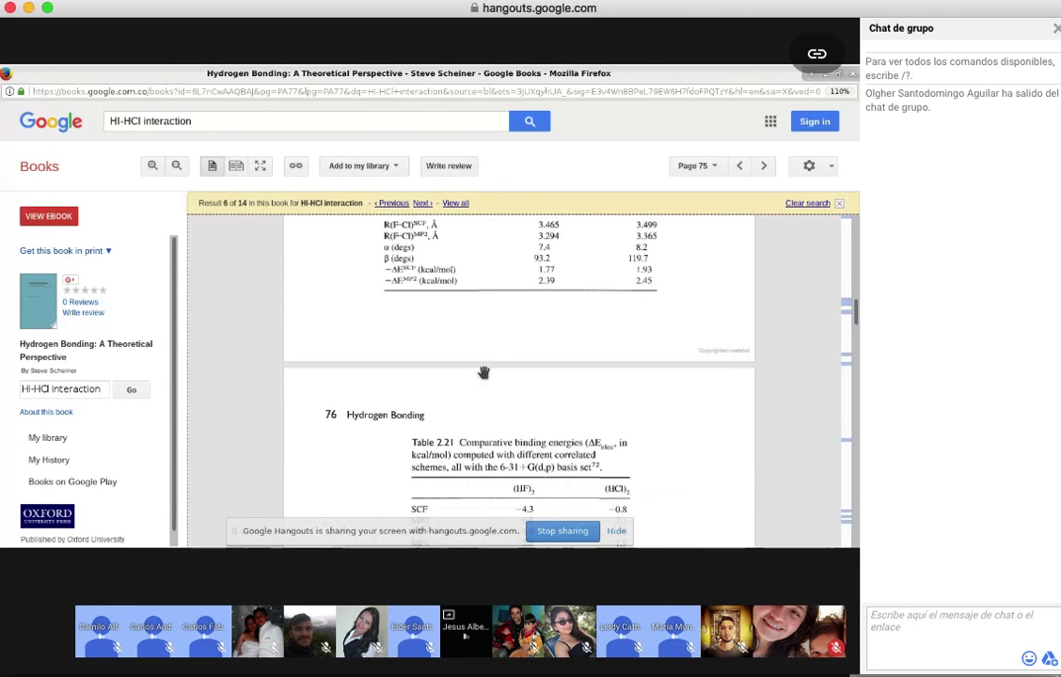
pyautogui.scroll(-15, 483, 373)
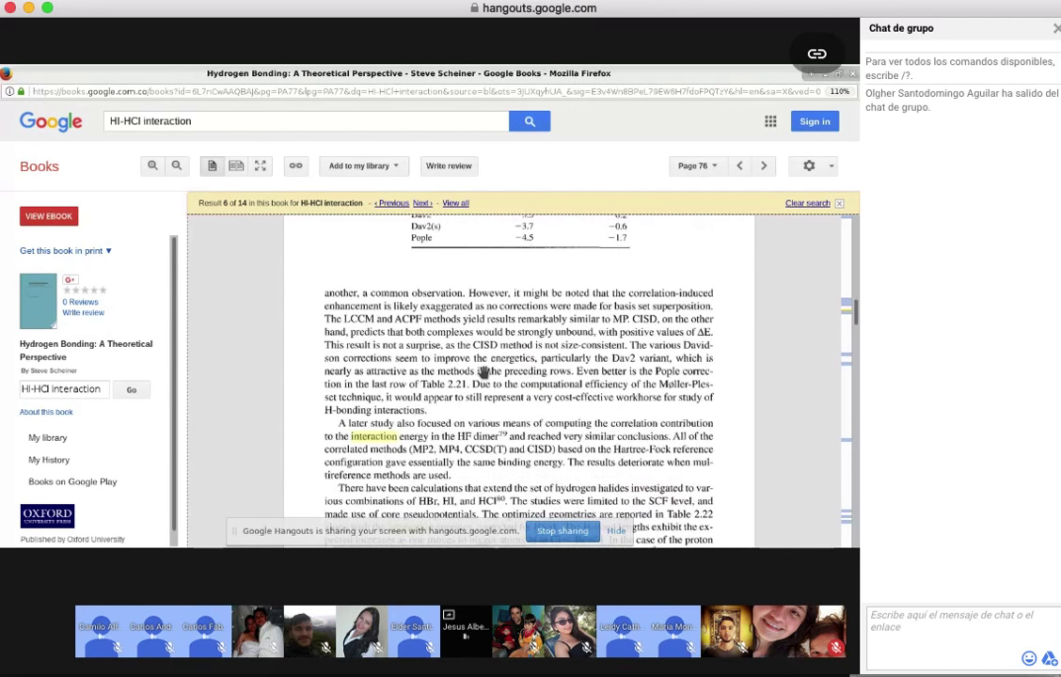
pyautogui.scroll(-12, 484, 372)
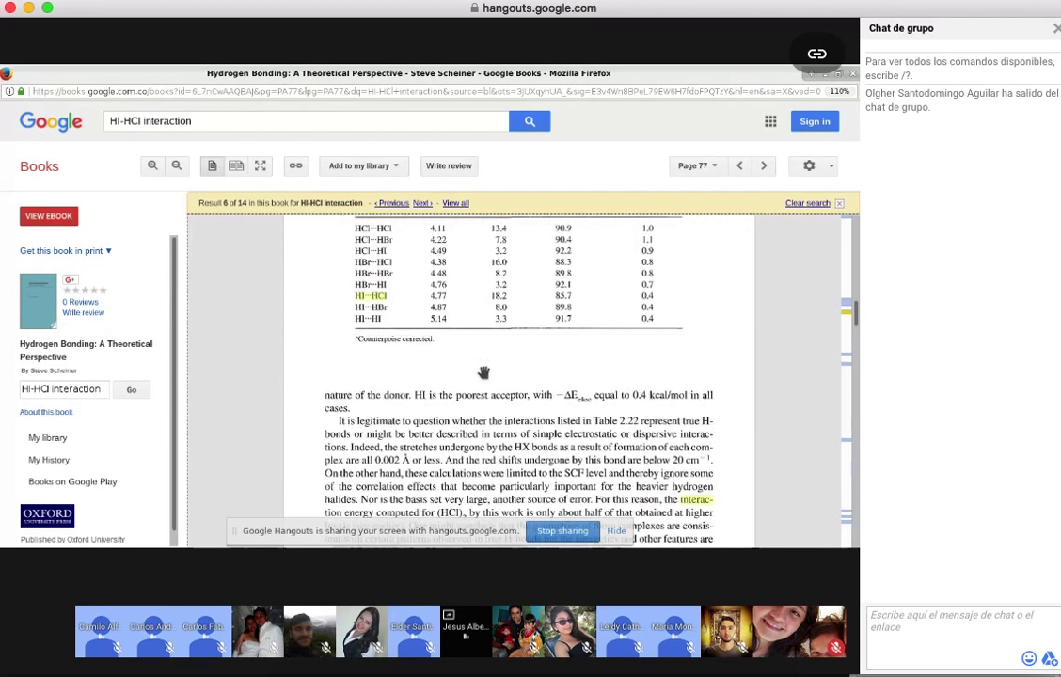
pyautogui.scroll(-4, 483, 372)
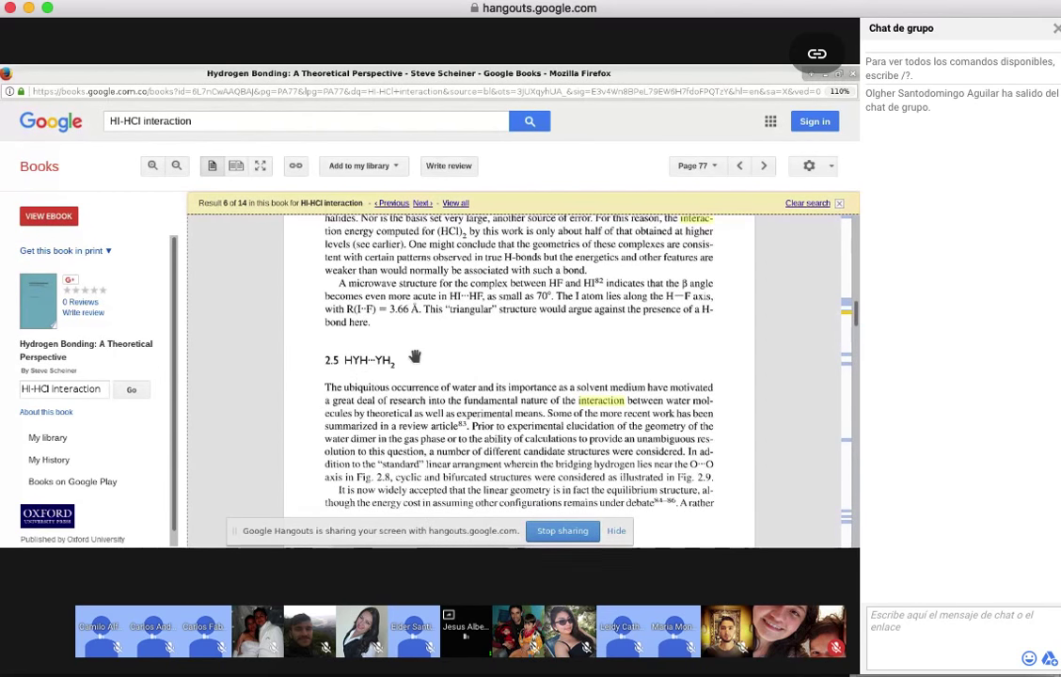
pyautogui.scroll(4, 415, 356)
pyautogui.scroll(9, 415, 356)
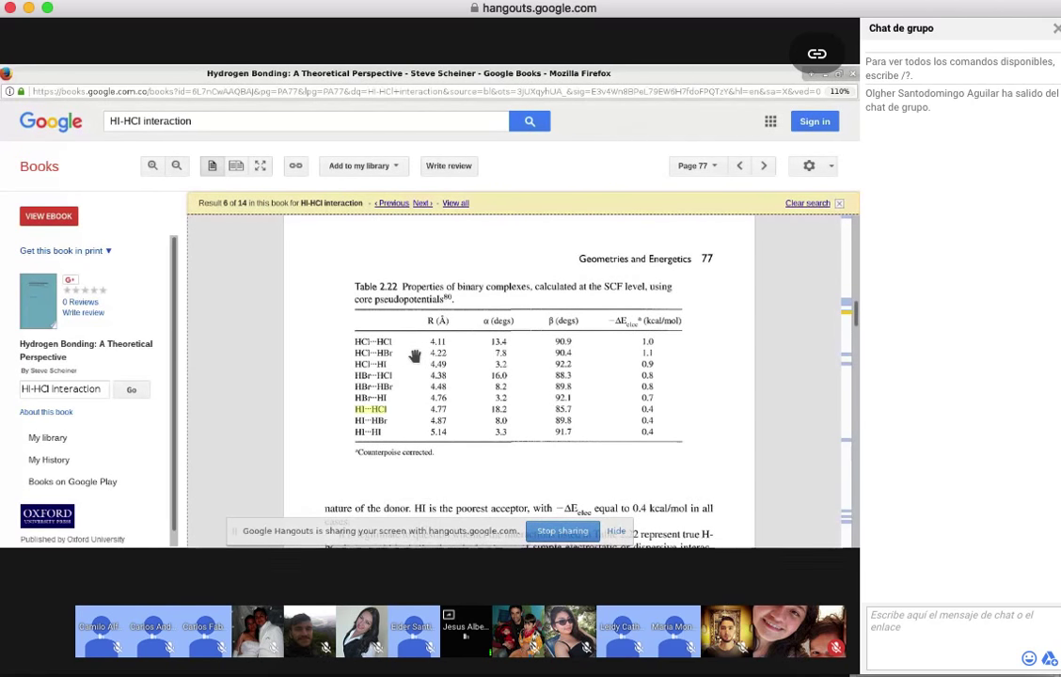
# Switch back to Gabedit and close the HI-HBr Draw Geometry and geometry convergence windows
pyautogui.hotkey('alt', 'Tab')
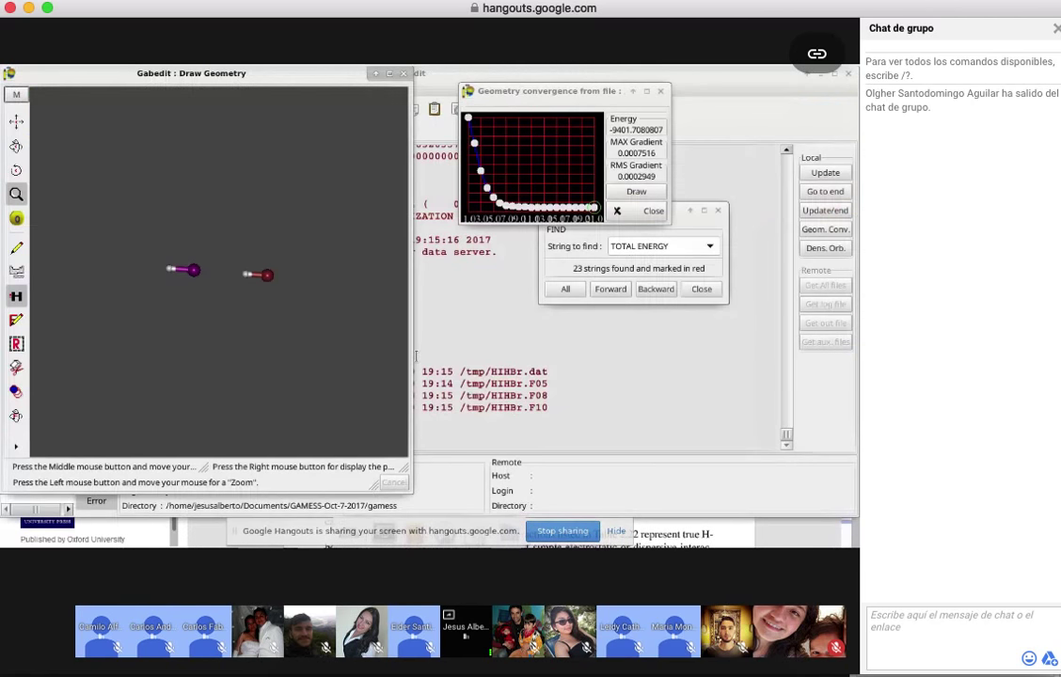
pyautogui.click(403, 75)
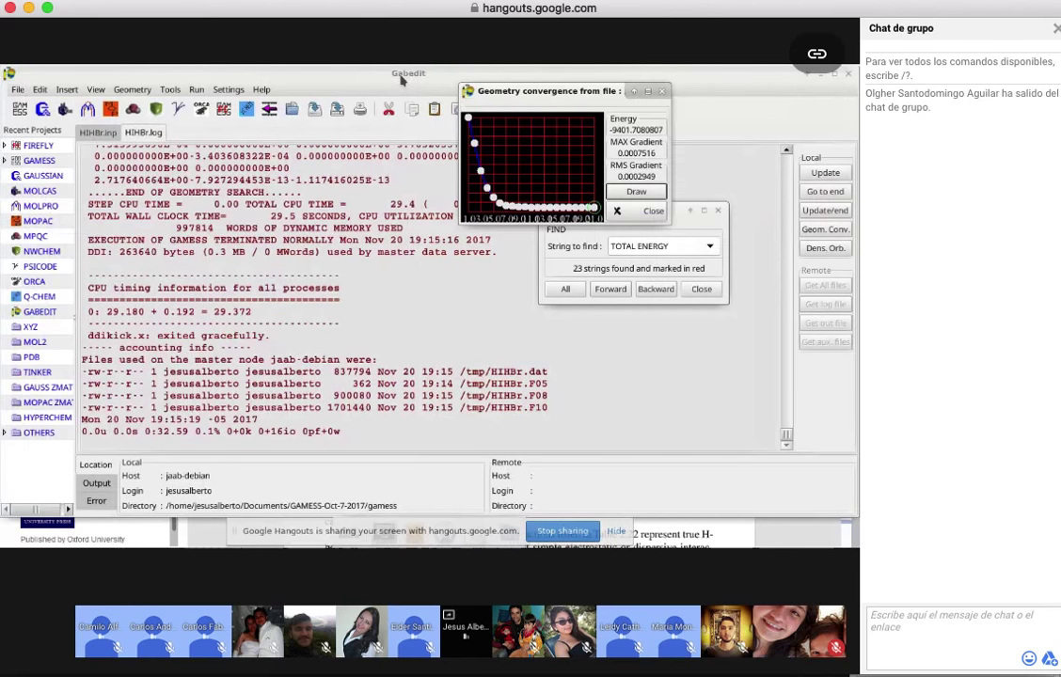
pyautogui.click(662, 92)
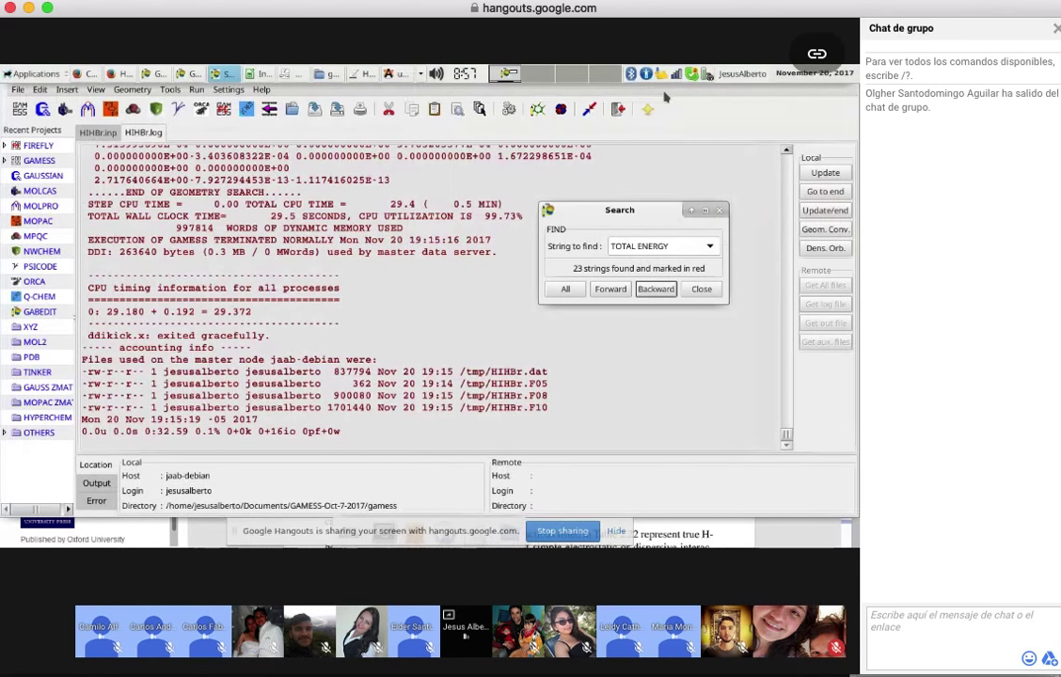
# Open the input file HFHF1.inp from the Trabajos-gamess folder inside GAMESS-Oct-7-2017
pyautogui.click(19, 90)
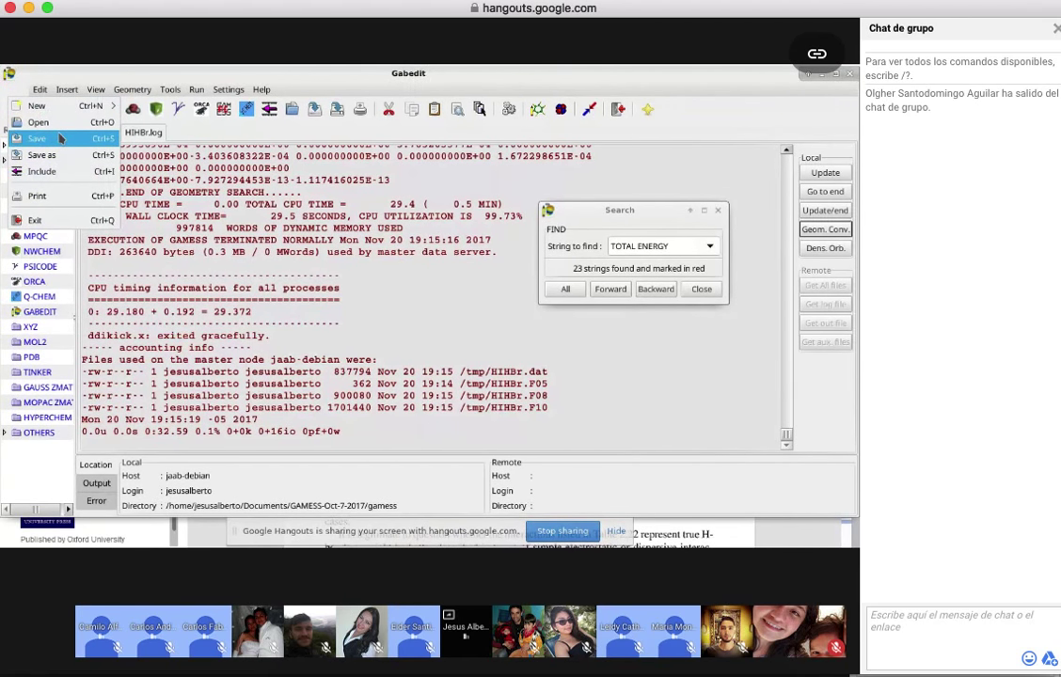
pyautogui.click(45, 123)
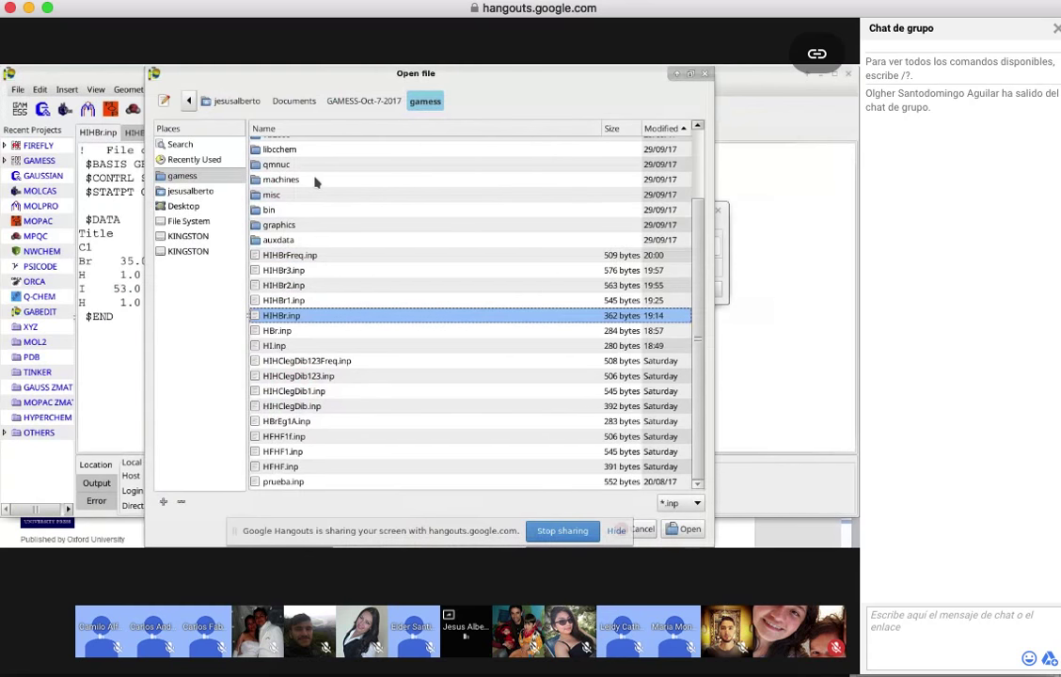
pyautogui.scroll(2, 315, 183)
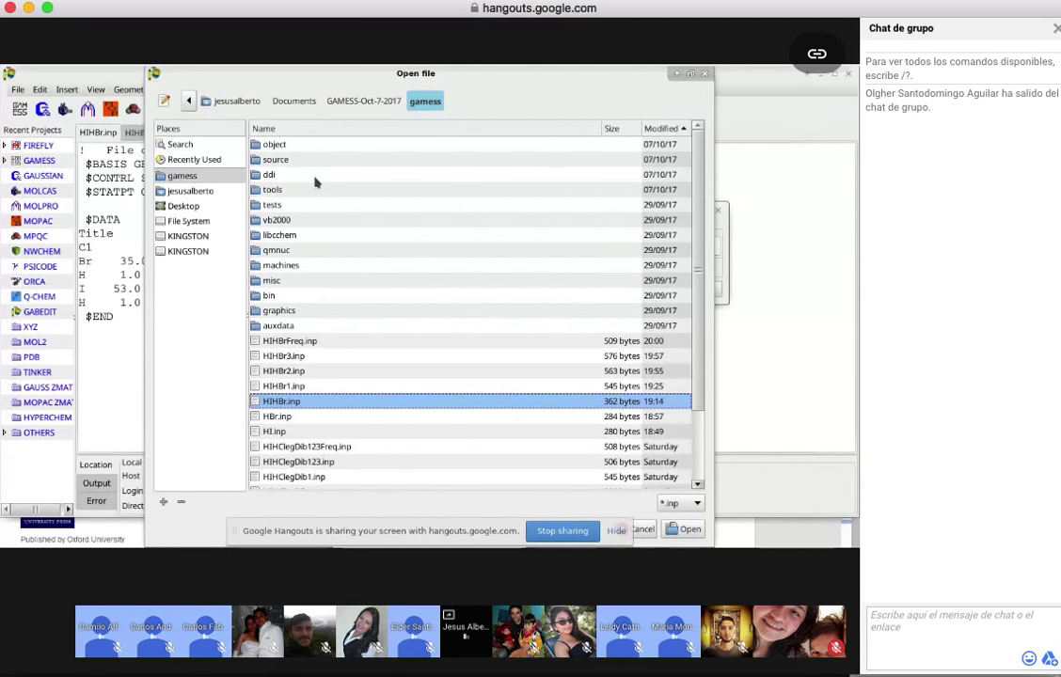
pyautogui.click(363, 101)
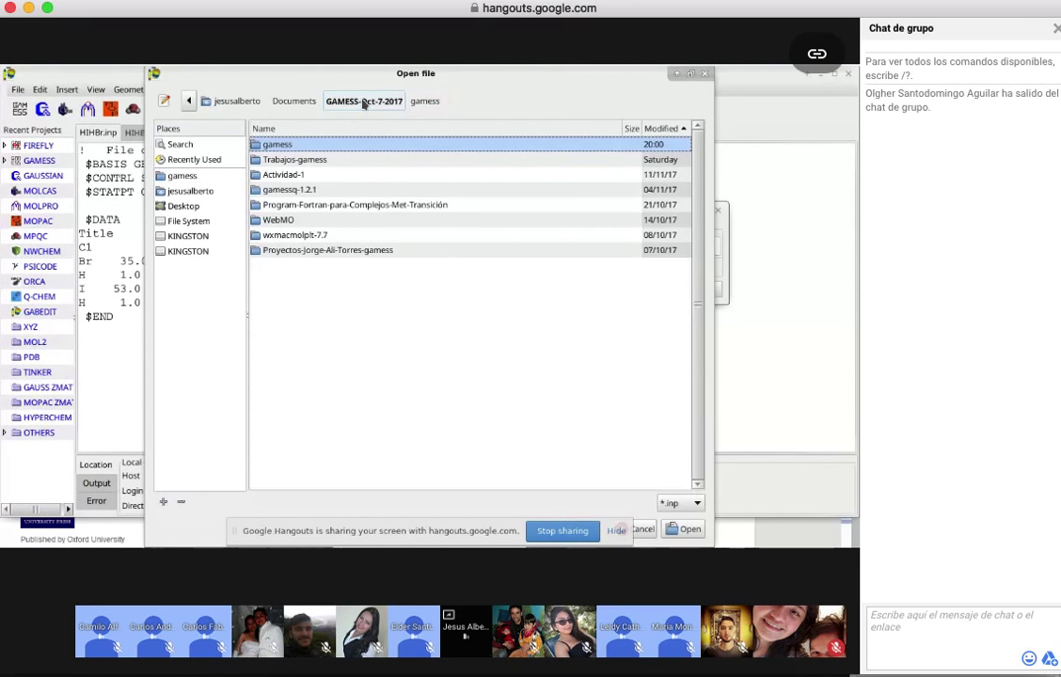
pyautogui.doubleClick(294, 160)
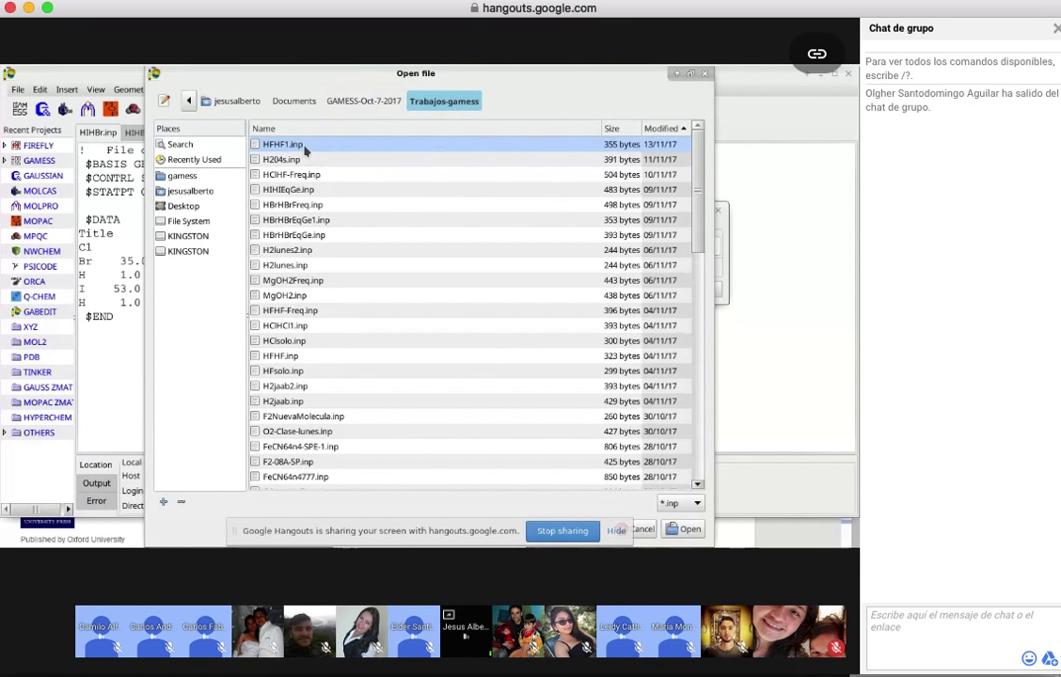
pyautogui.doubleClick(302, 147)
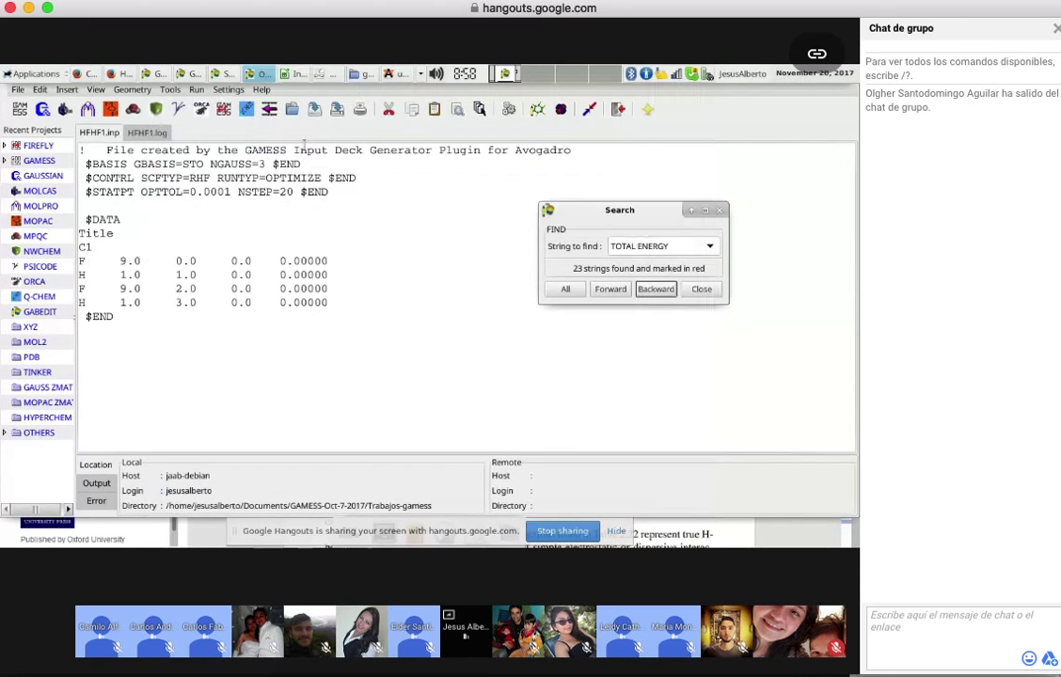
# Inspect the end of HFHF1.log and draw its optimized geometry from the convergence plot, closing both windows after viewing
pyautogui.click(155, 134)
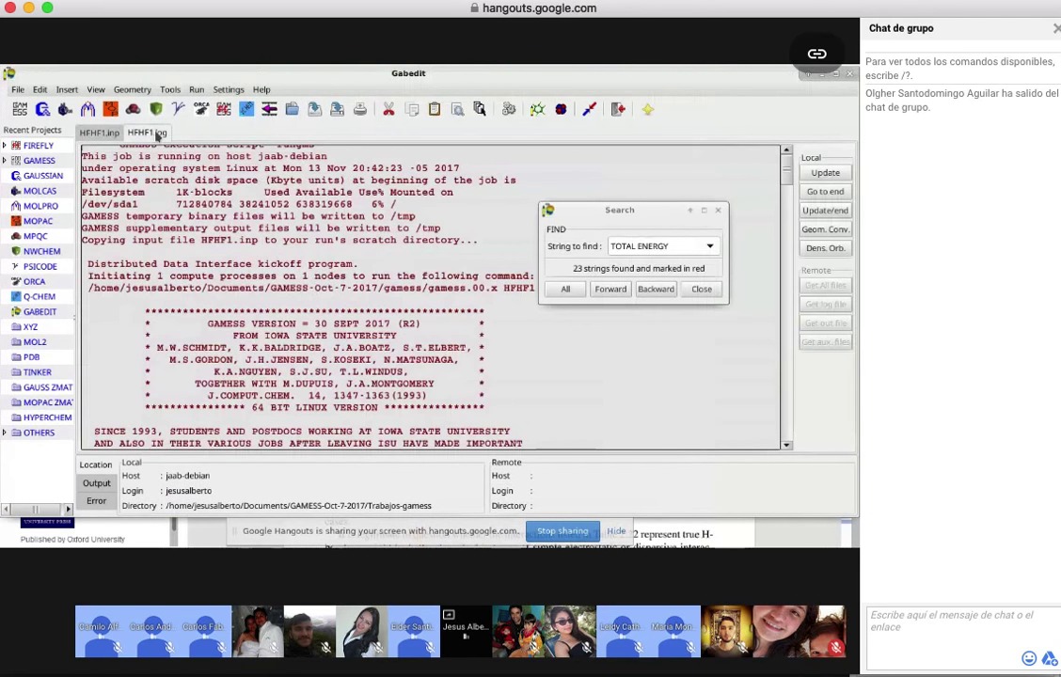
pyautogui.click(825, 191)
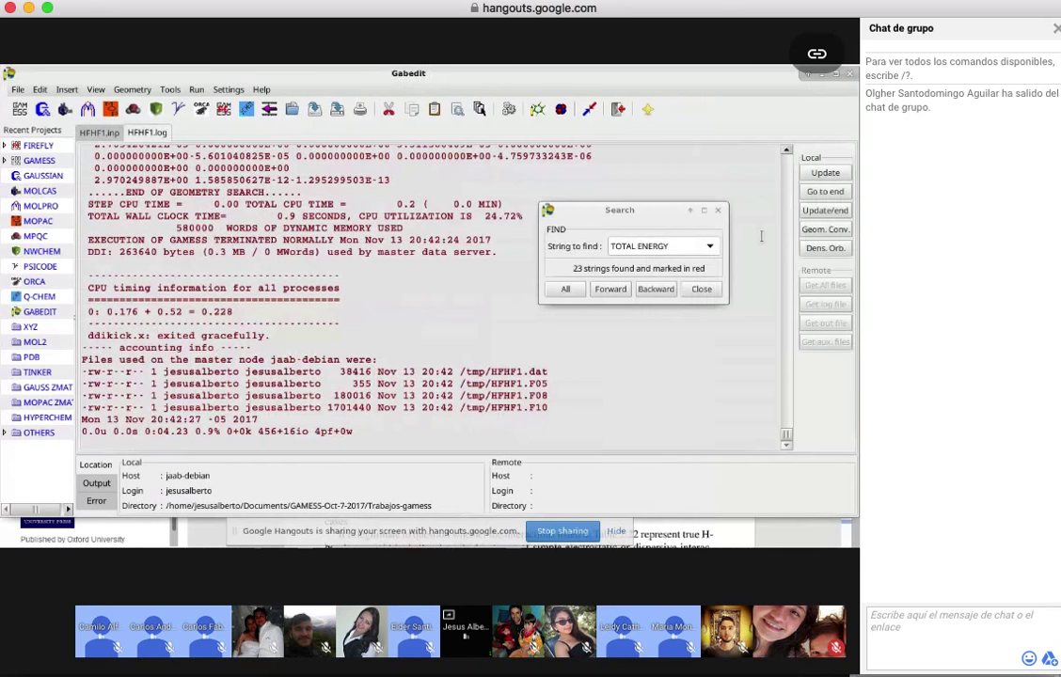
pyautogui.click(825, 228)
pyautogui.click(528, 175)
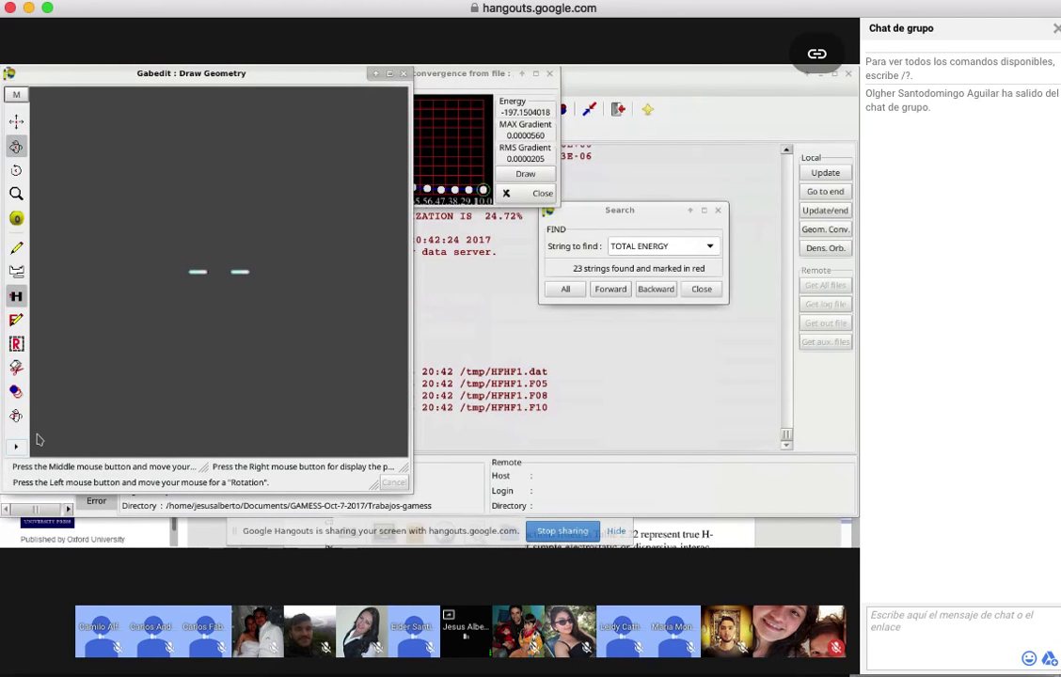
pyautogui.moveTo(459, 67)
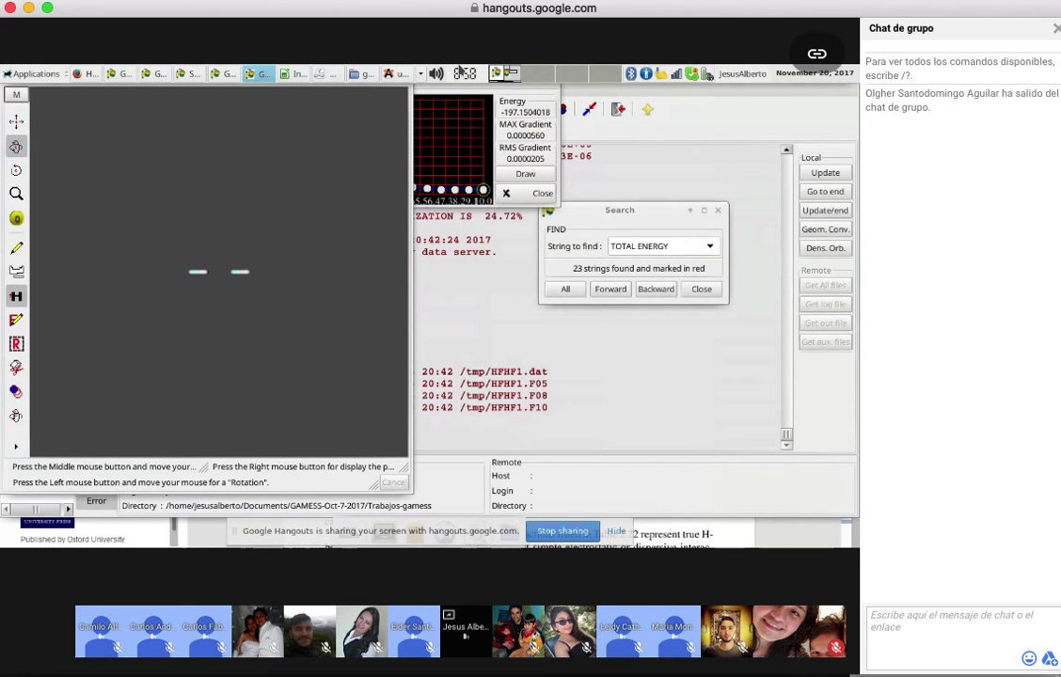
pyautogui.click(403, 73)
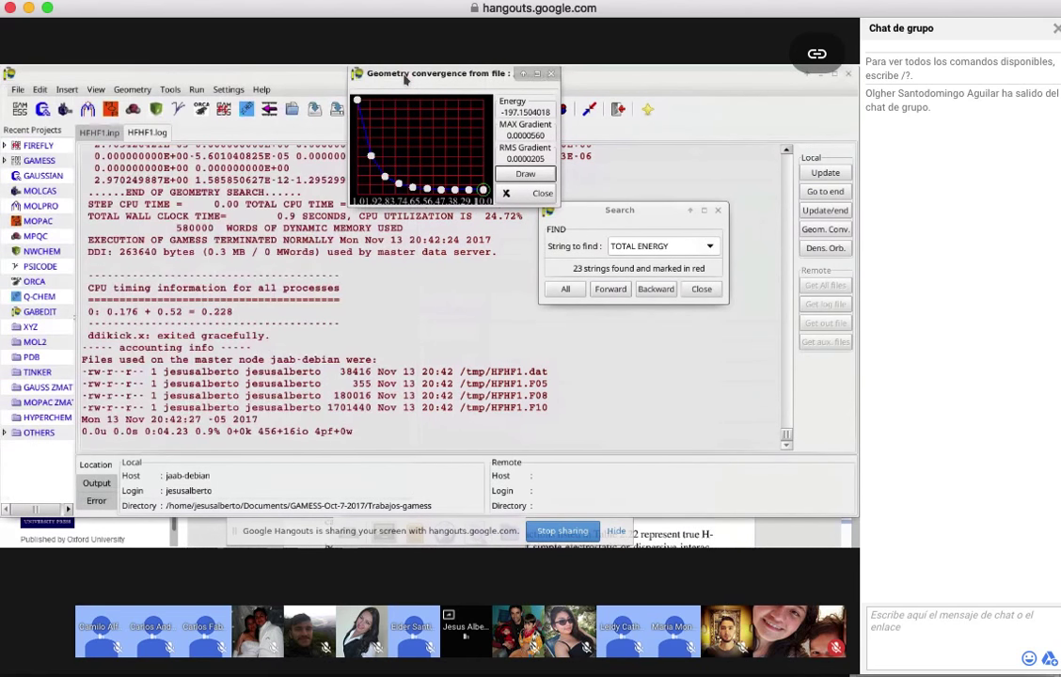
pyautogui.click(507, 73)
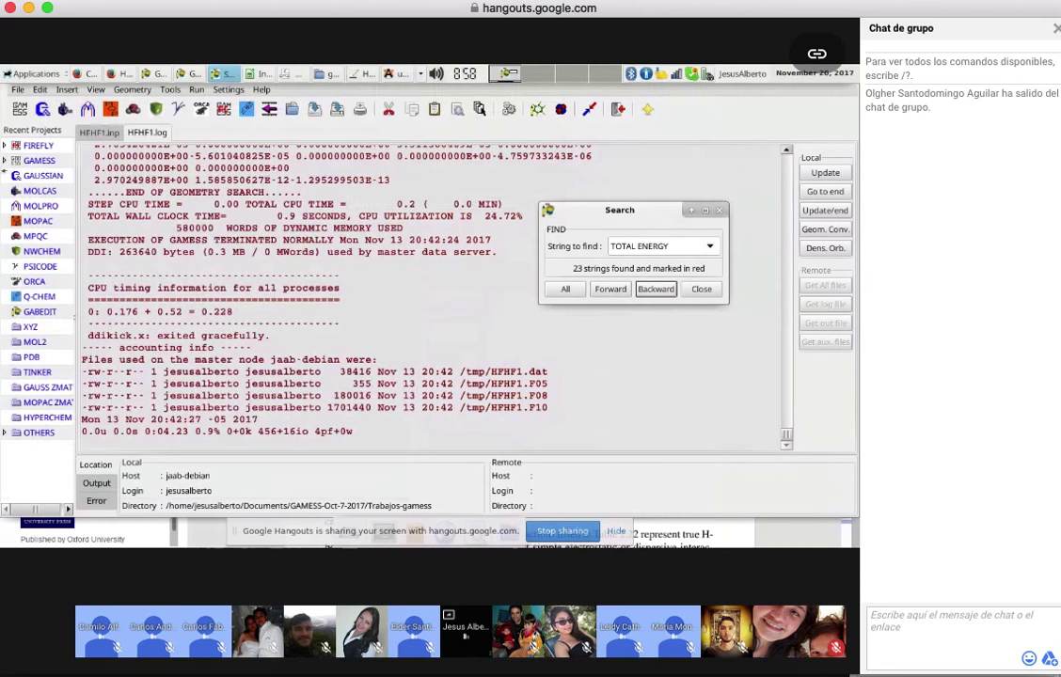
# Open the input file HFHF.inp from the Trabajos-gamess folder
pyautogui.click(17, 89)
pyautogui.click(52, 130)
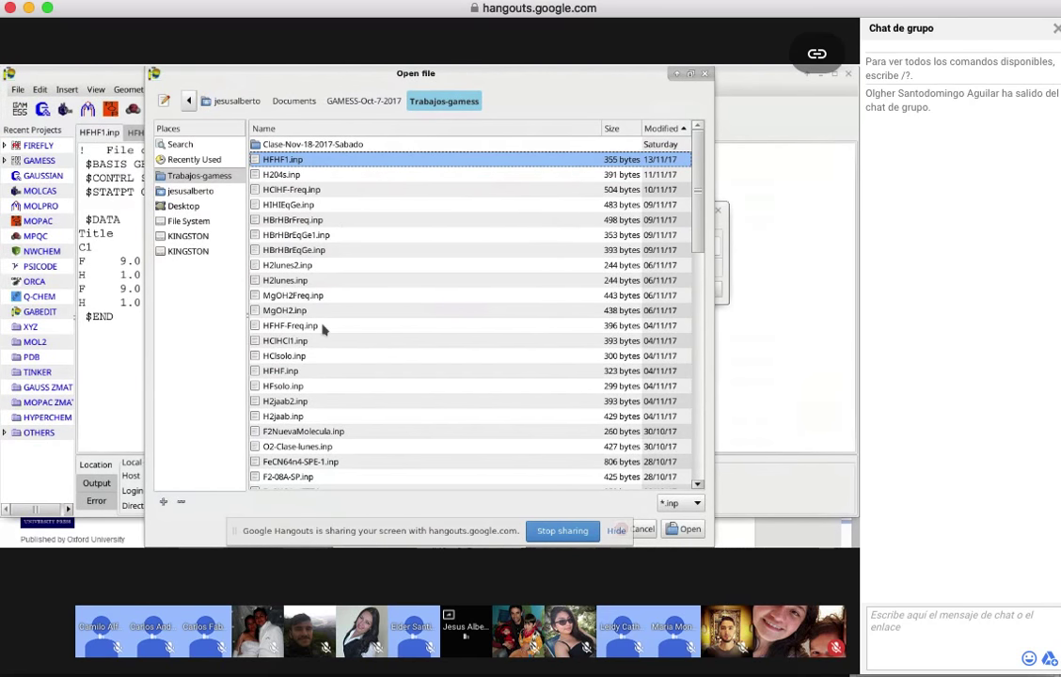
pyautogui.click(295, 372)
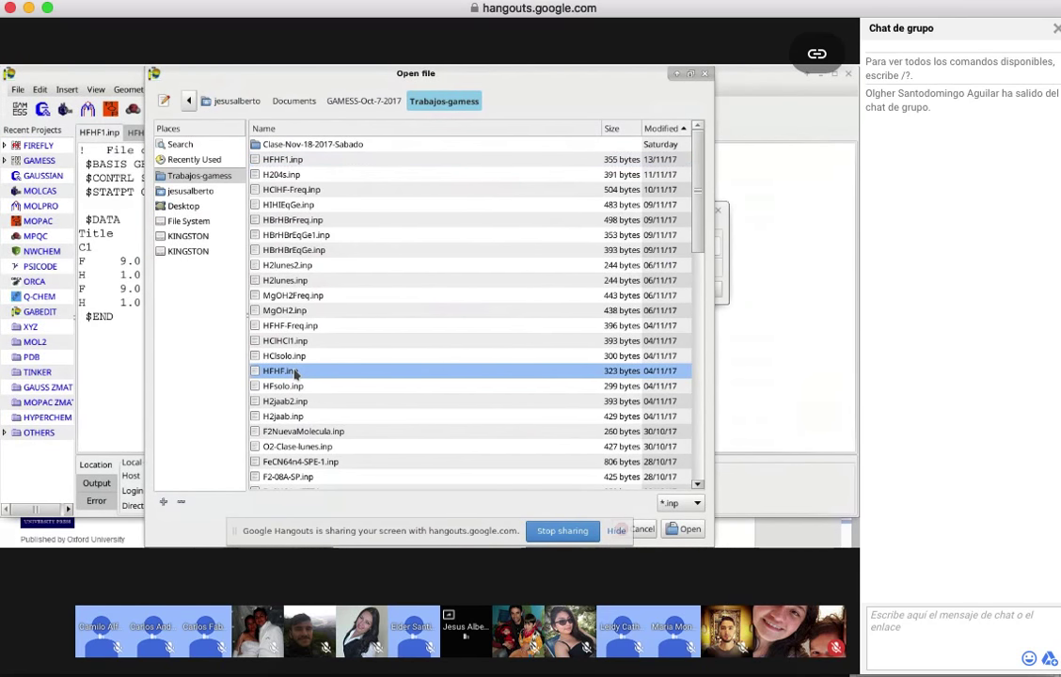
pyautogui.doubleClick(294, 372)
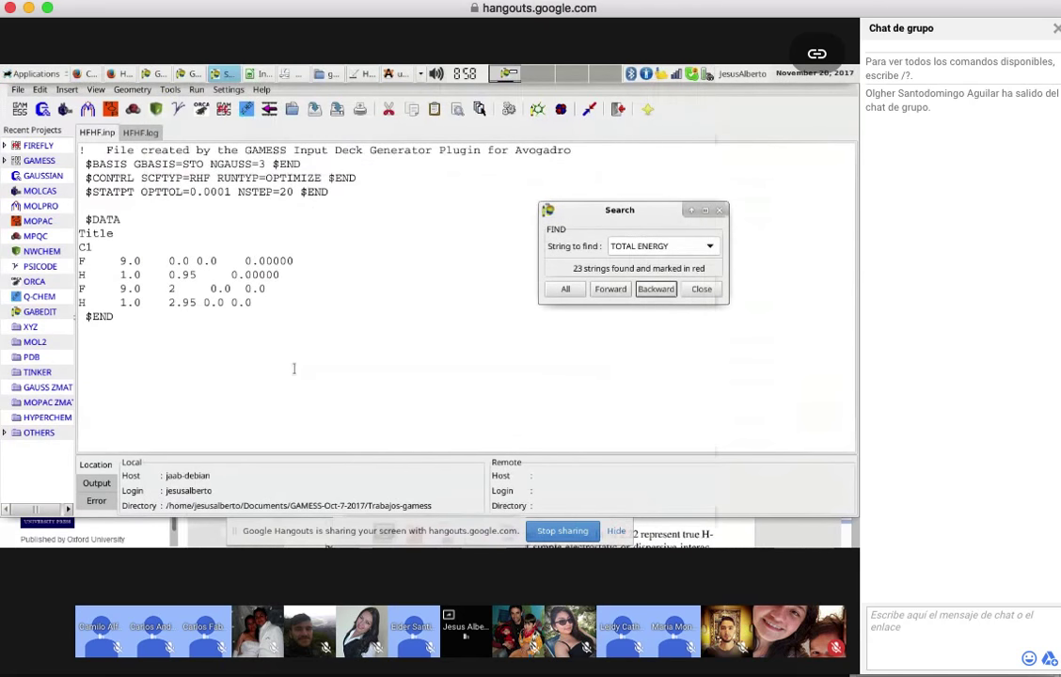
# View HFHF.log and draw its optimized geometry from the convergence plot, closing the result windows after viewing
pyautogui.click(141, 134)
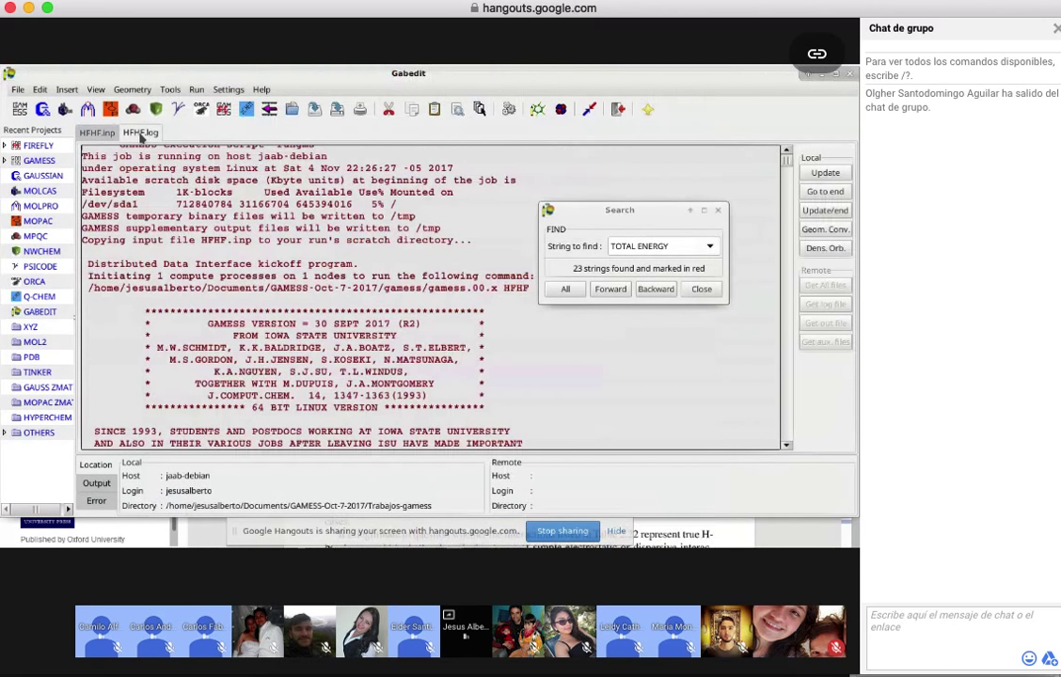
pyautogui.click(541, 174)
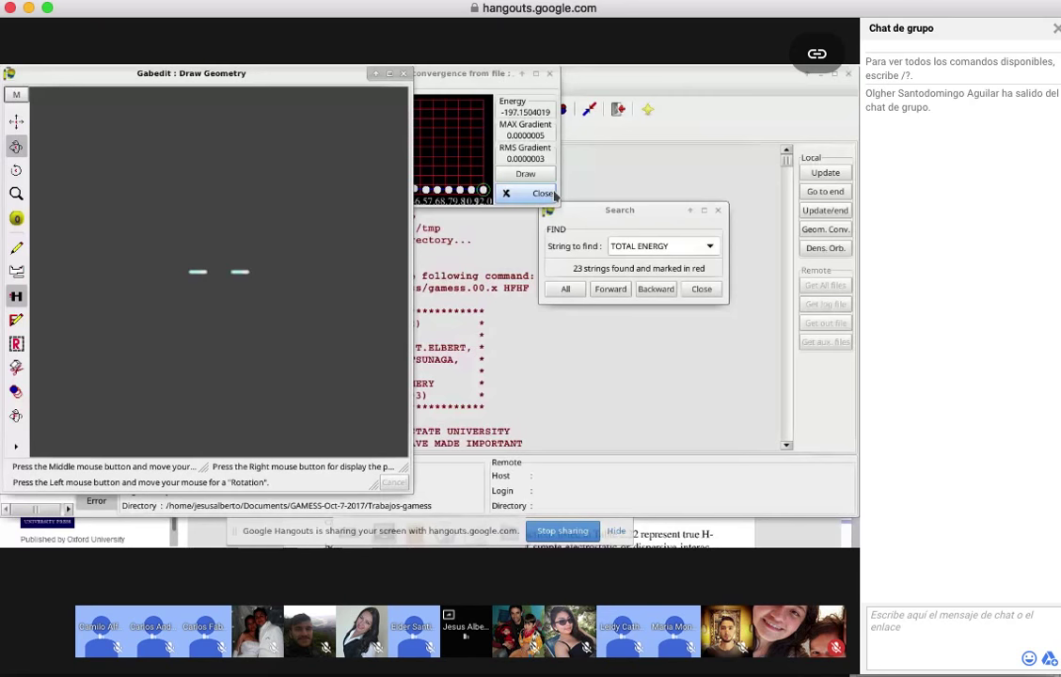
pyautogui.click(552, 193)
# Browse the input files in Trabajos-gamess and open the Clase-Nov-18-2017-Sabado folder
pyautogui.click(18, 89)
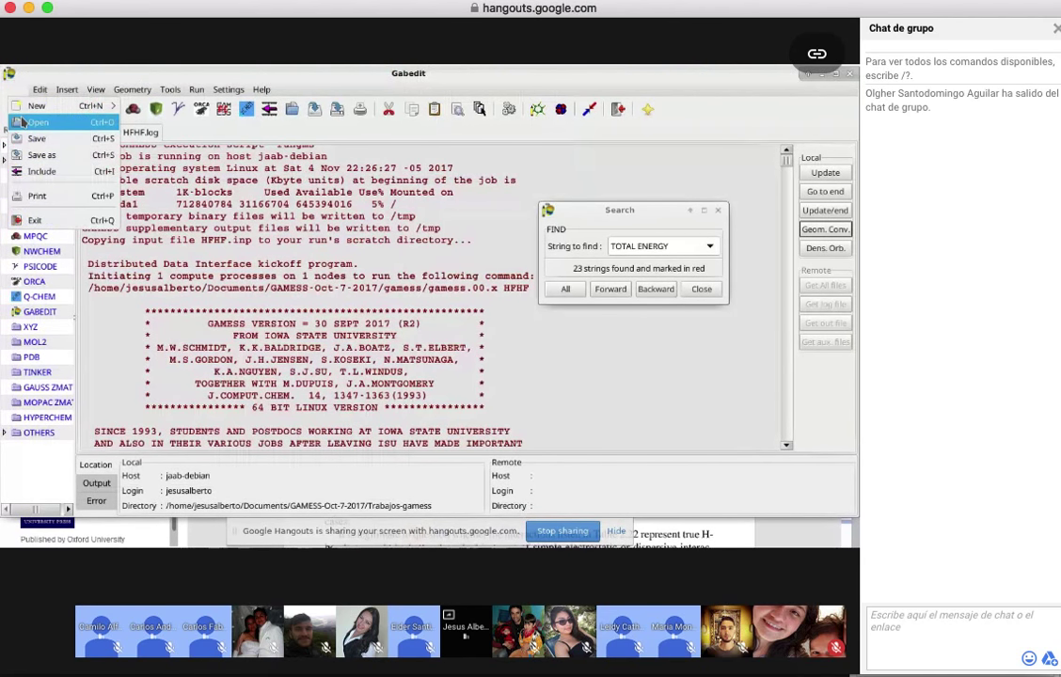
pyautogui.click(26, 120)
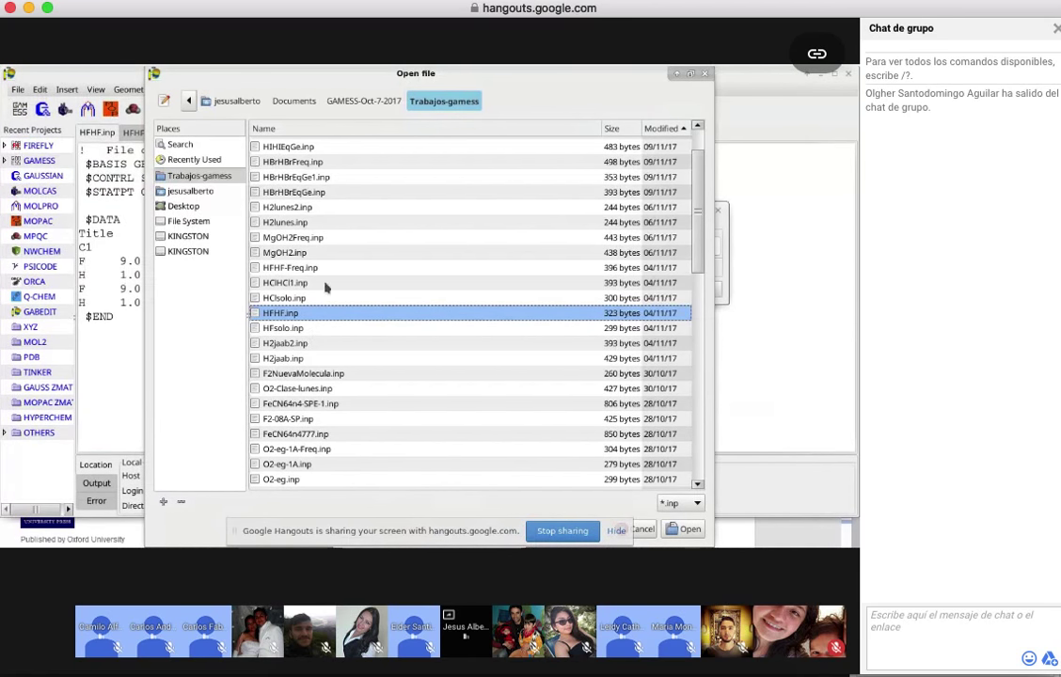
pyautogui.scroll(3, 329, 273)
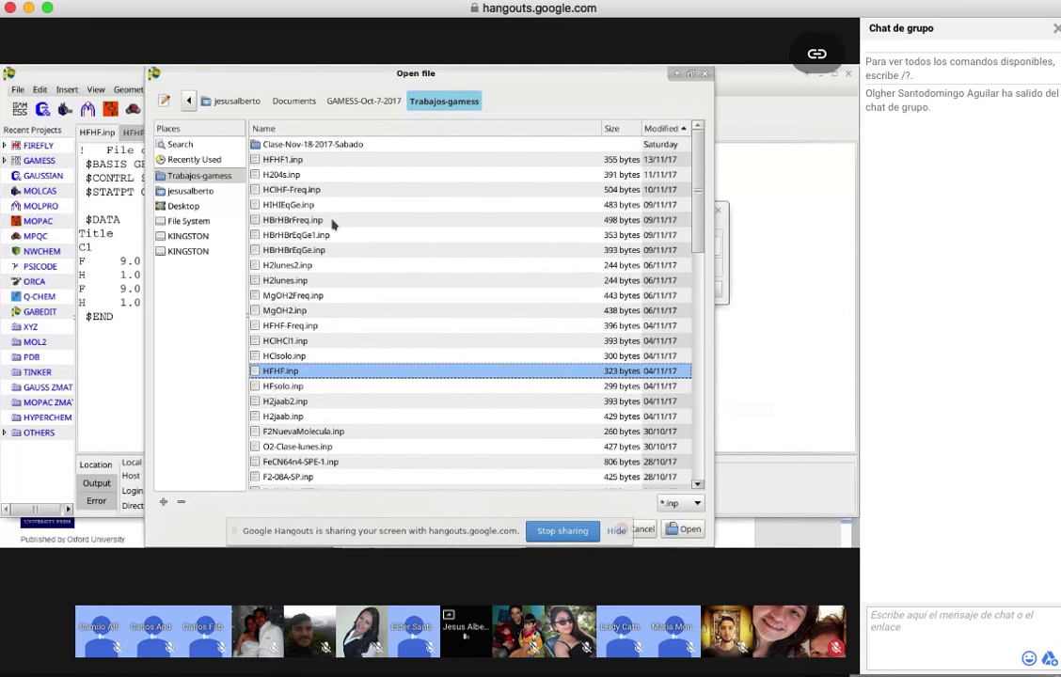
pyautogui.click(351, 147)
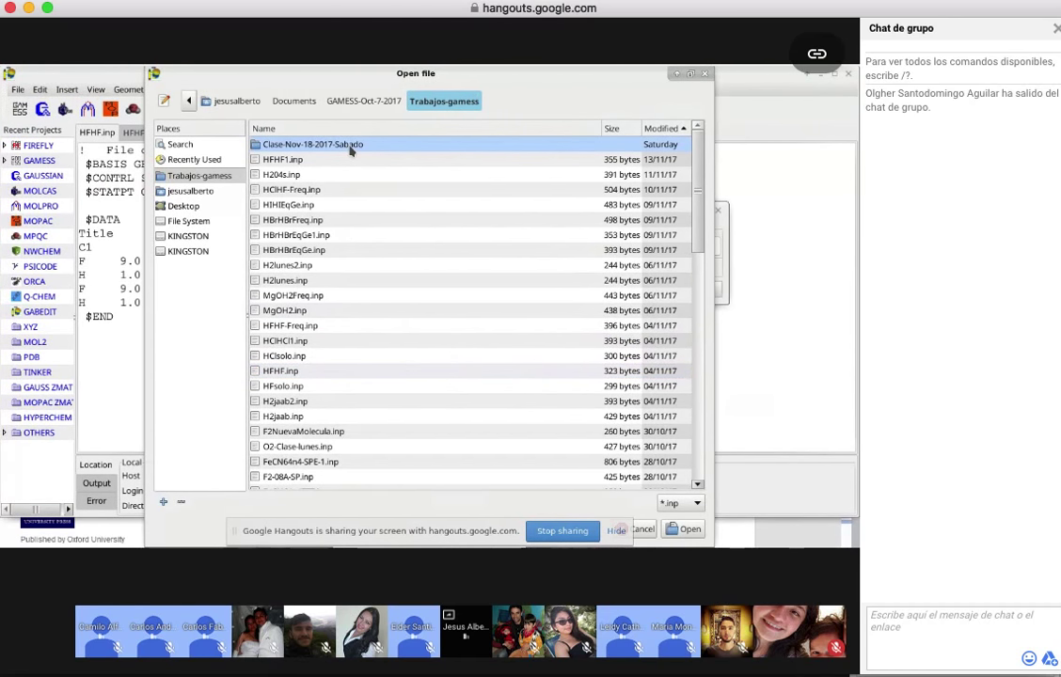
pyautogui.doubleClick(351, 147)
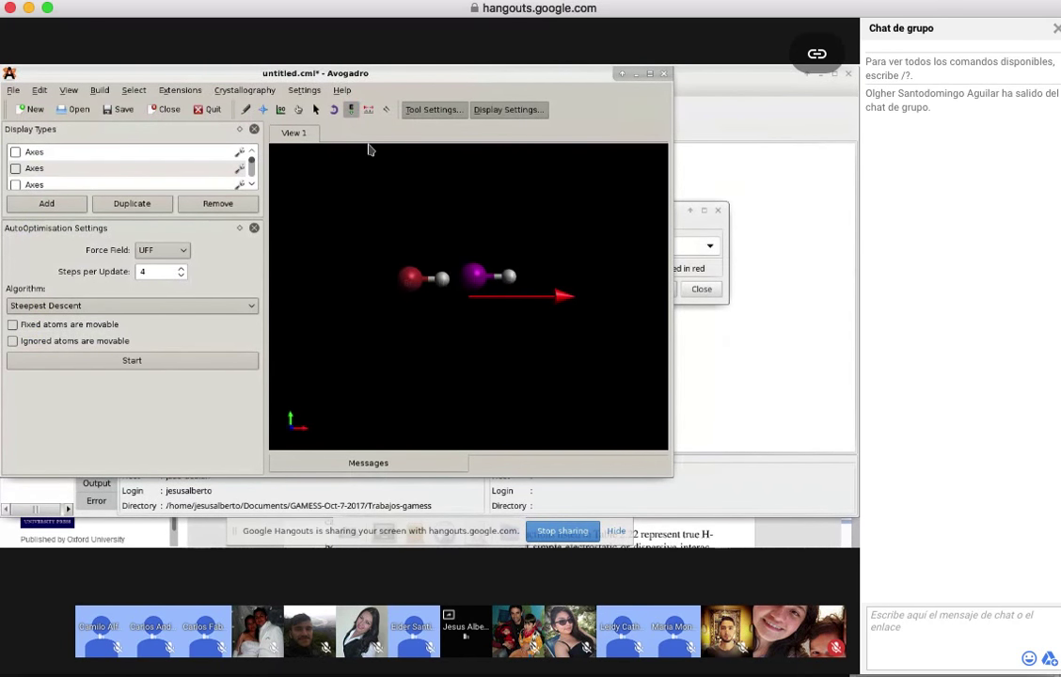
# Switch to Avogadro and auto-optimize the HBr–HI pair with UFF and Steepest Descent, stopping the first run and restarting from the linear arrangement
pyautogui.click(173, 360)
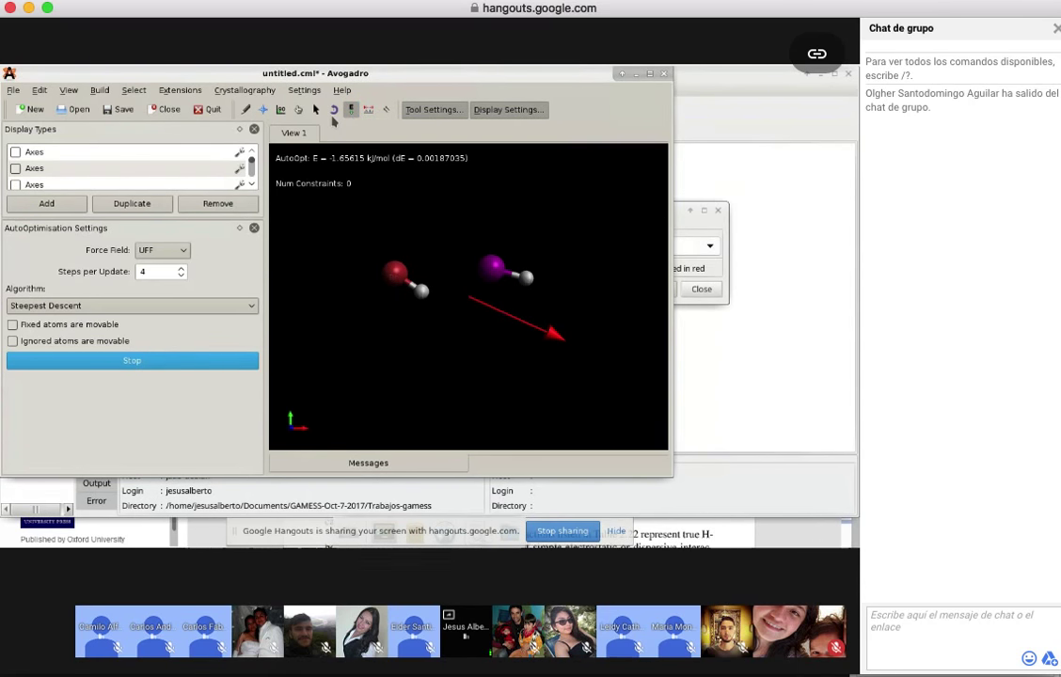
pyautogui.click(201, 363)
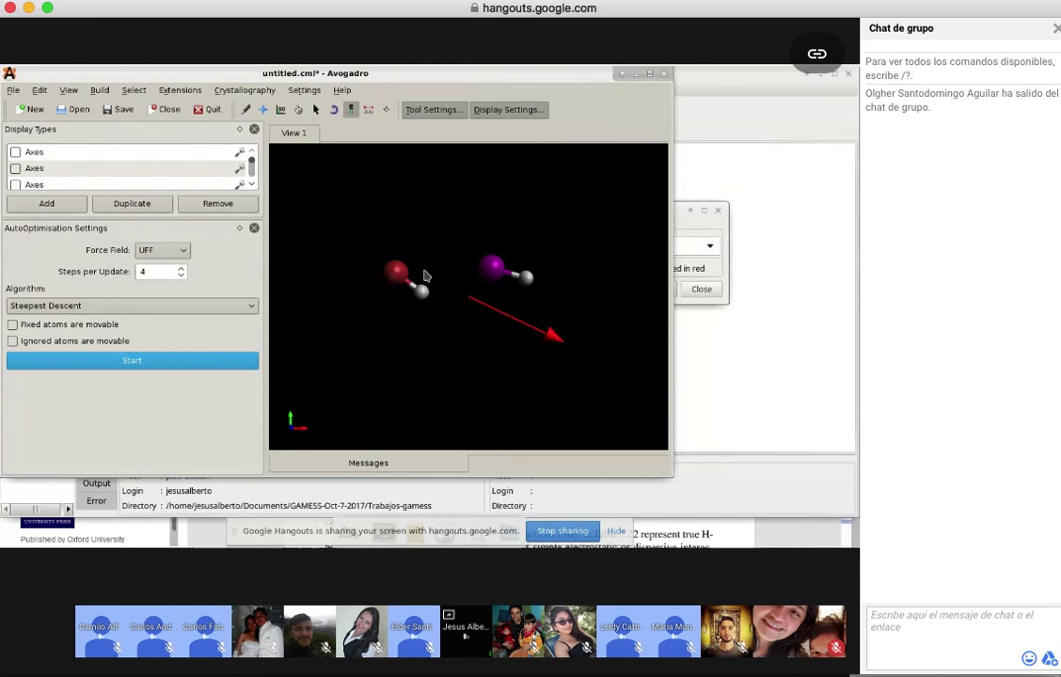
pyautogui.click(425, 275)
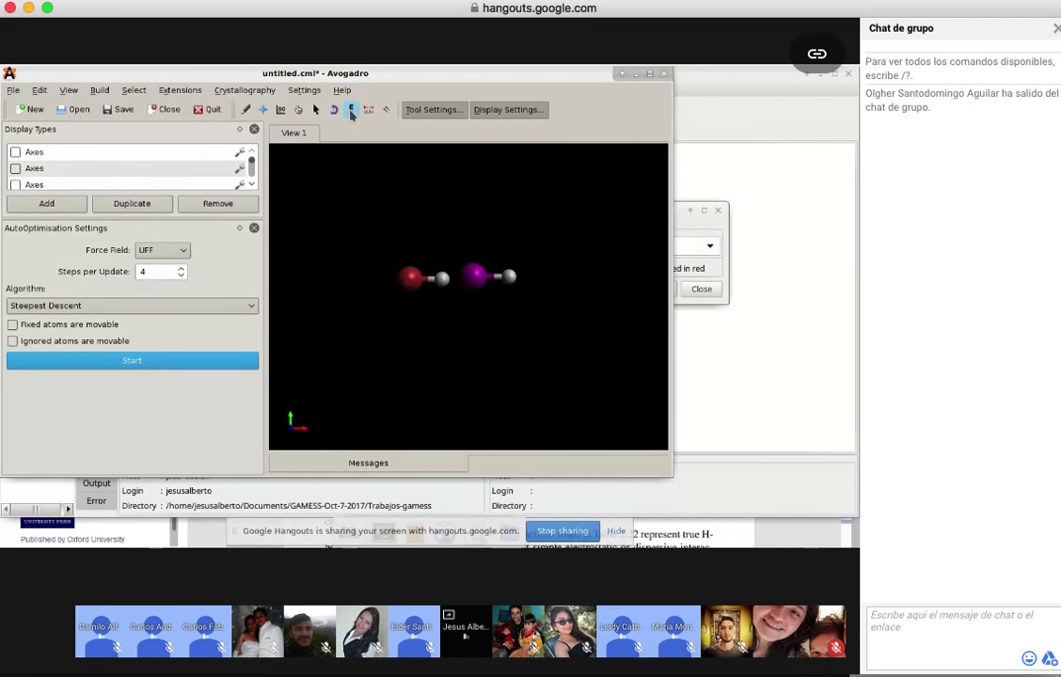
pyautogui.click(176, 365)
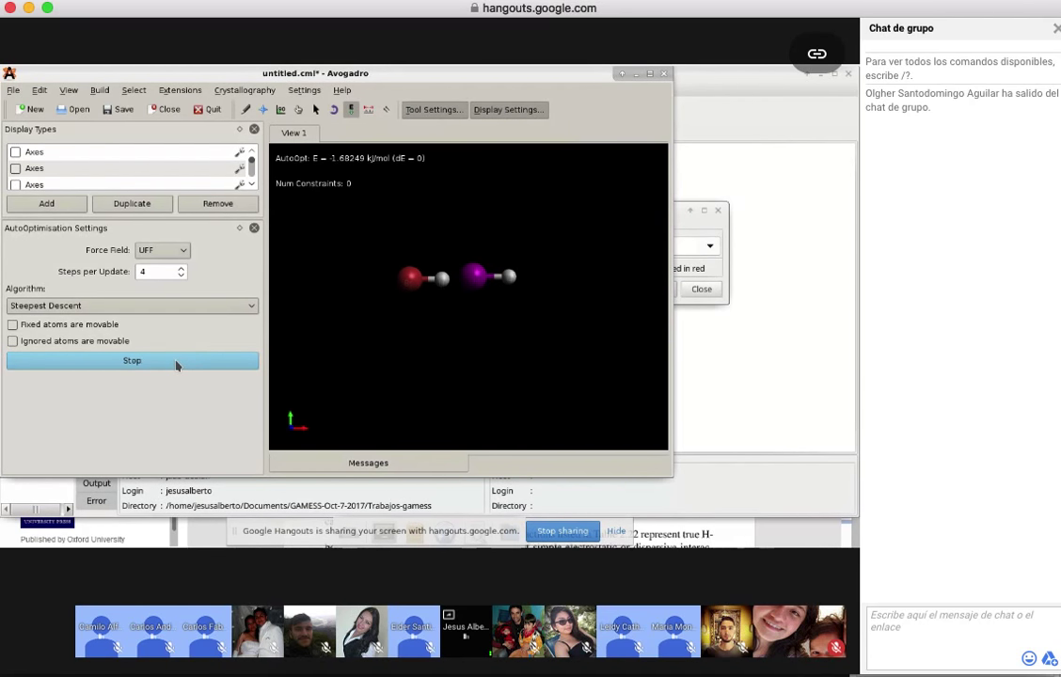